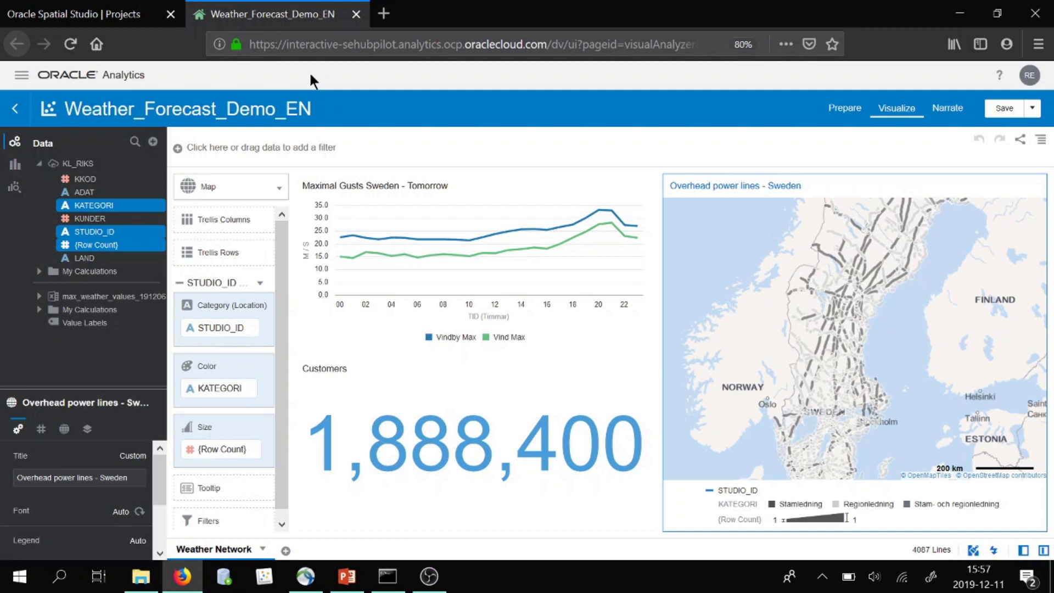
Switch to Oracle Spatial Studio and look over its Data and Active Project pages.
click(109, 16)
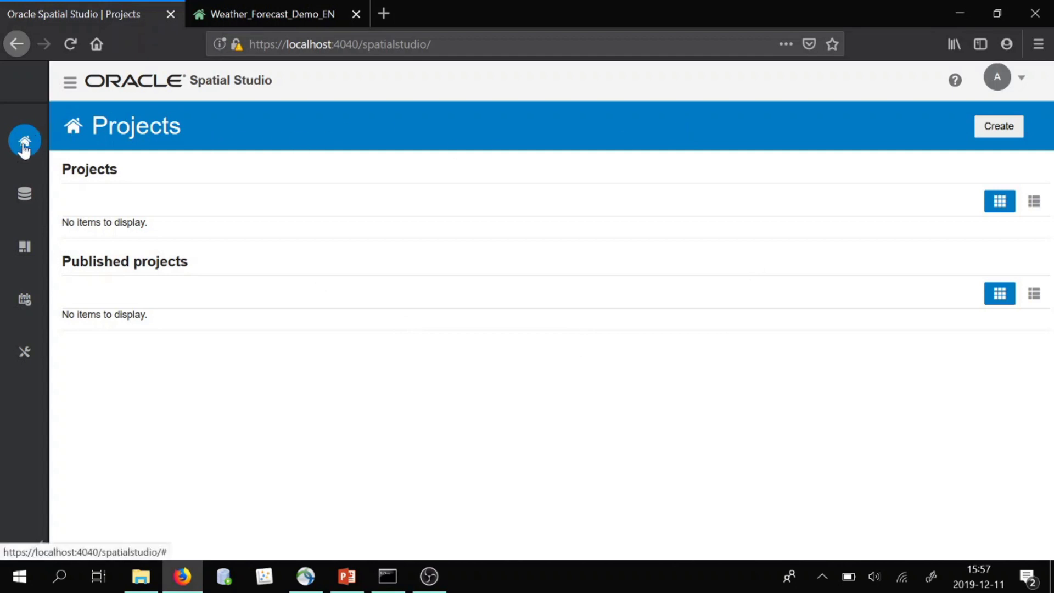
click(41, 192)
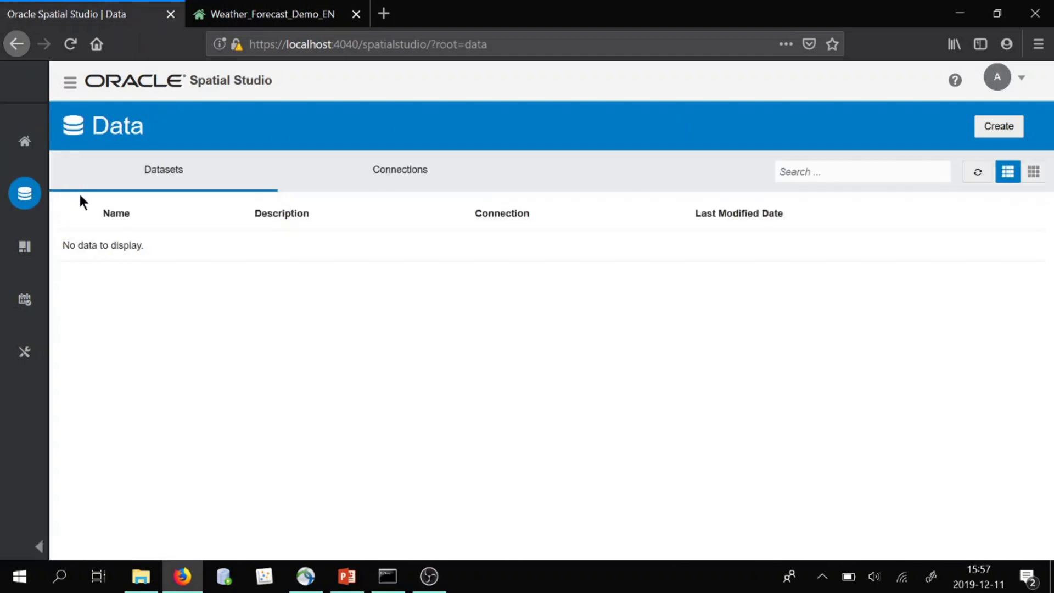
click(43, 245)
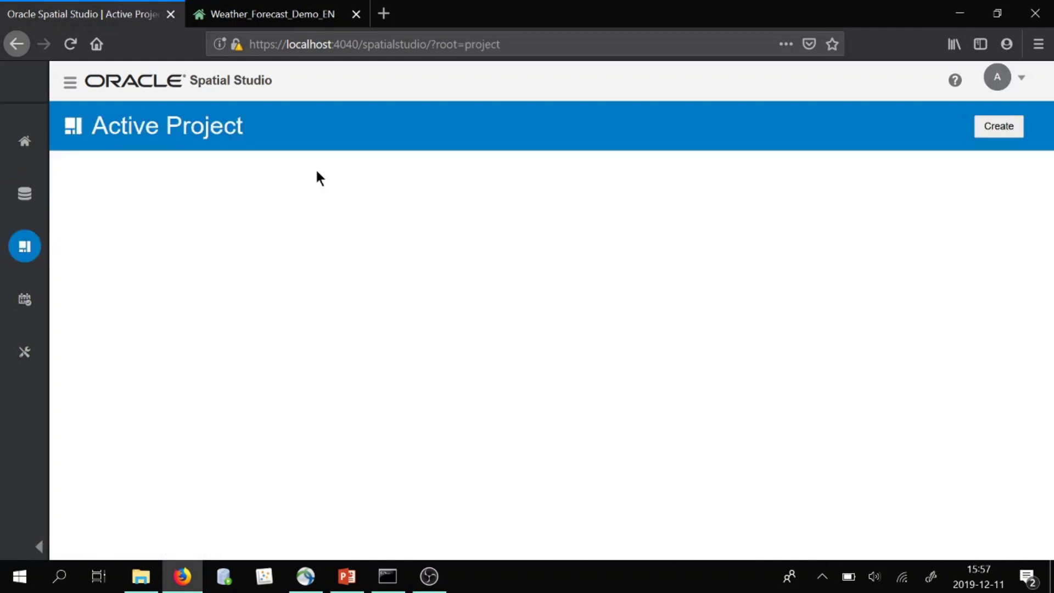
Create a dataset from the FORECAST_191206_2000 table of the SPATIAL_STUDIO connection.
click(26, 203)
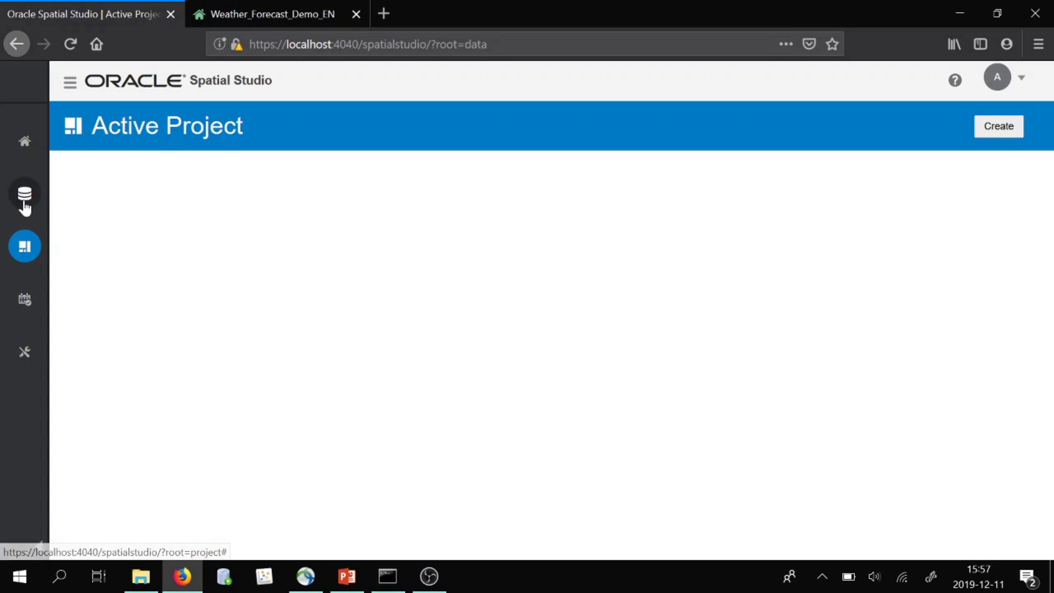
click(990, 126)
click(917, 208)
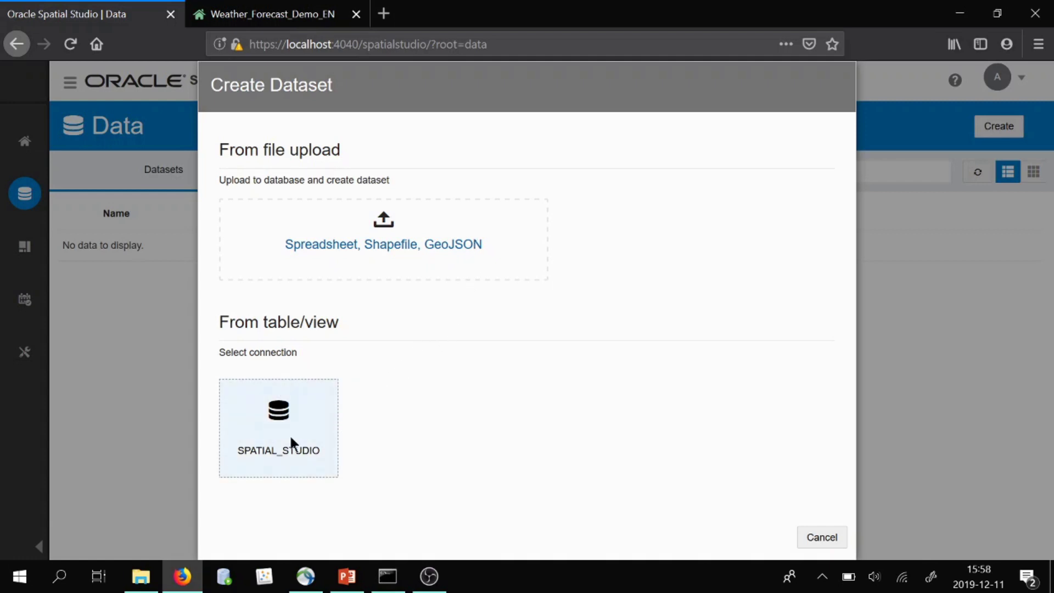
click(305, 425)
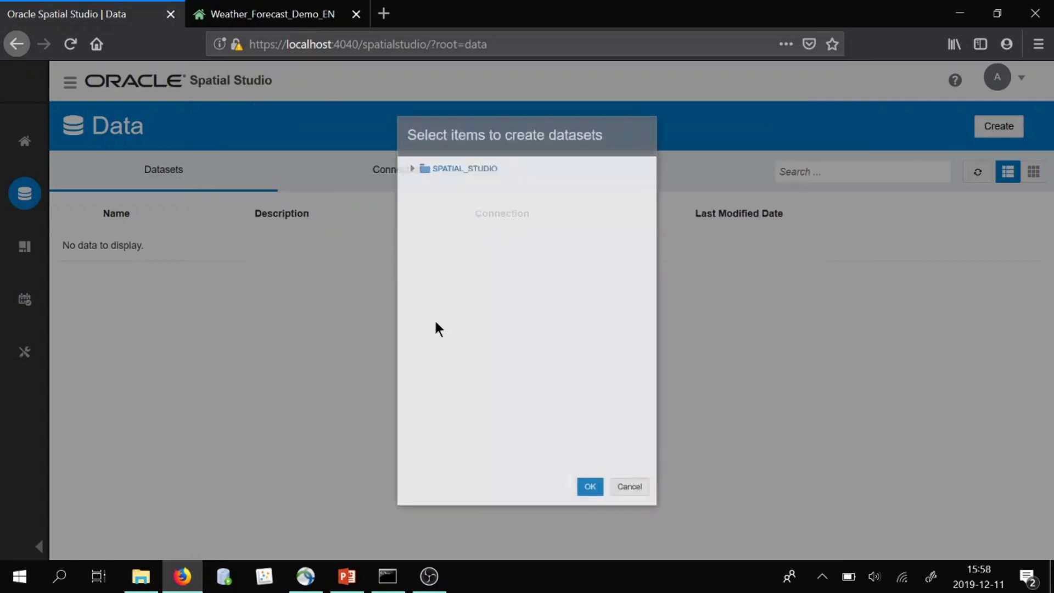
click(381, 133)
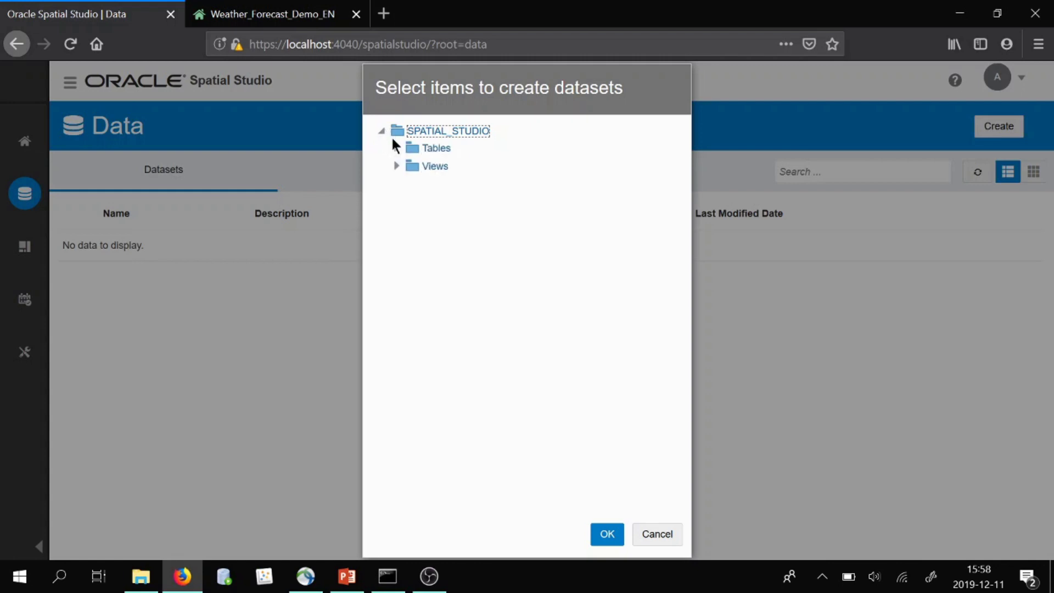
click(395, 148)
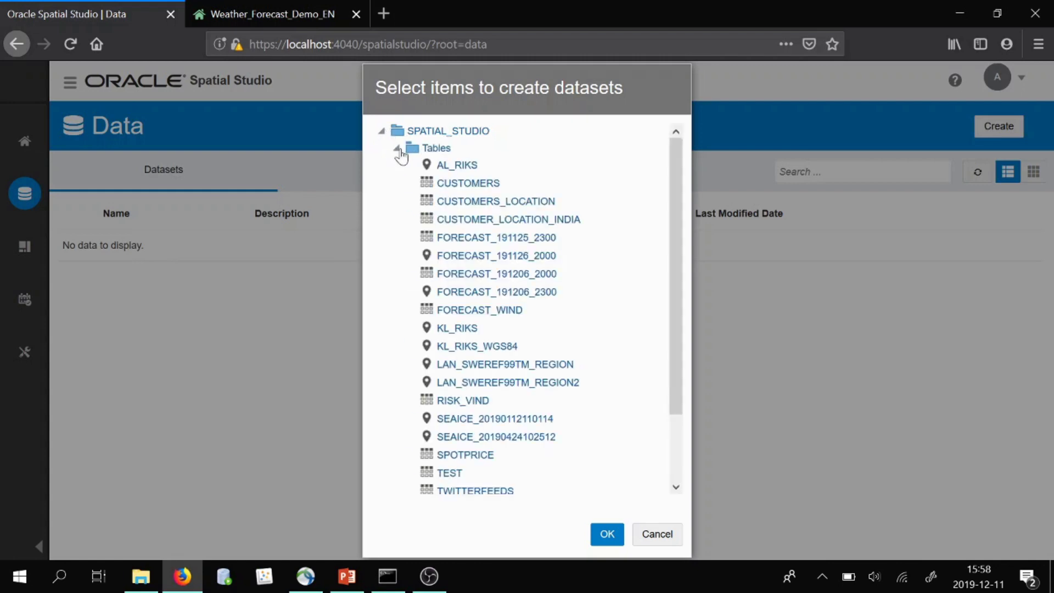
click(549, 258)
click(544, 273)
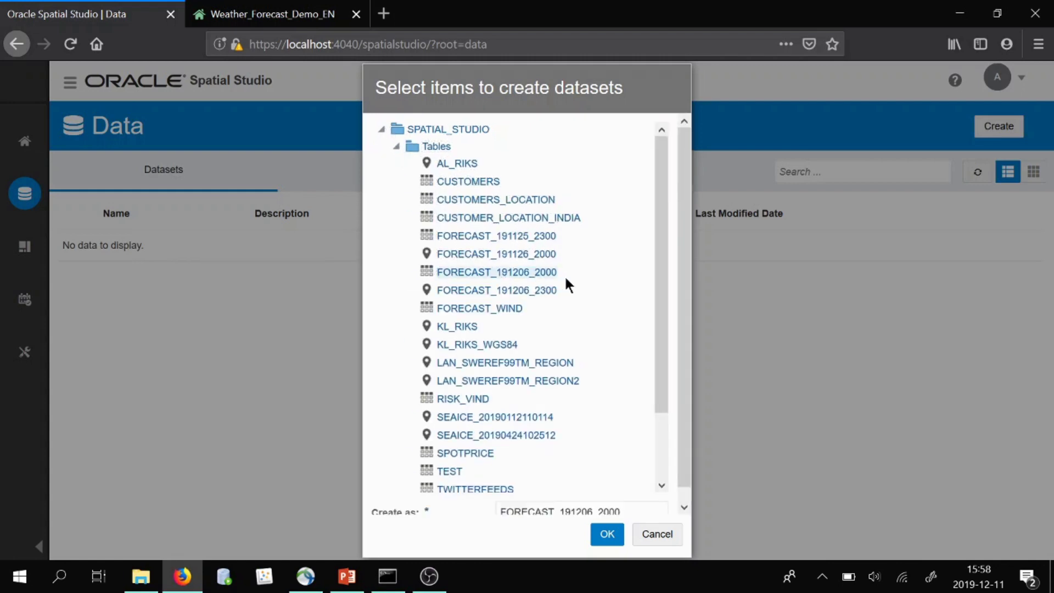
click(607, 534)
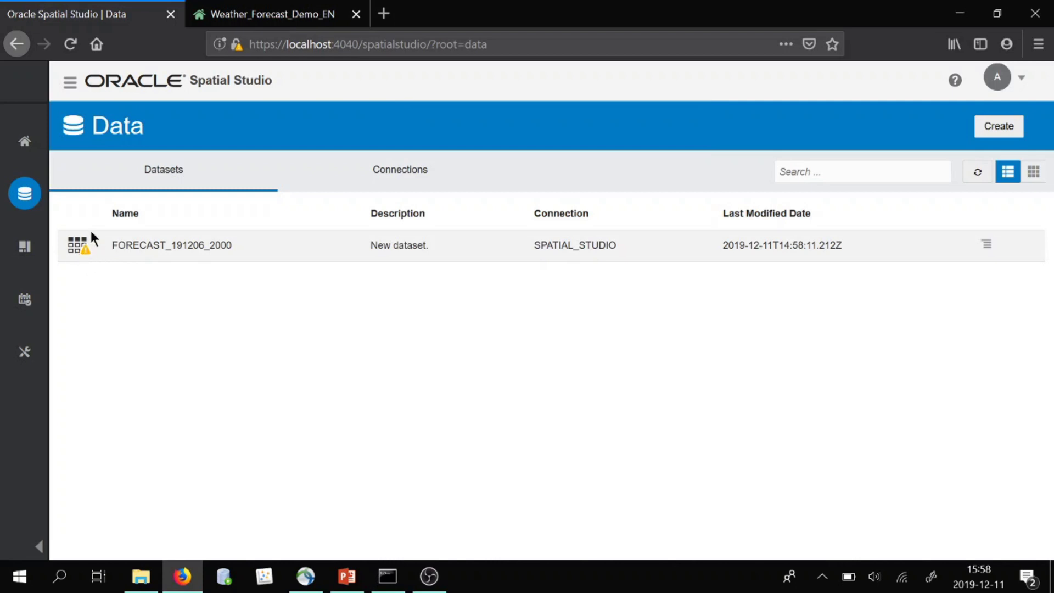
Prepare the FORECAST_191206_2000 dataset with a Lon/Lat index on the LON and LAT columns.
click(125, 245)
right_click(125, 245)
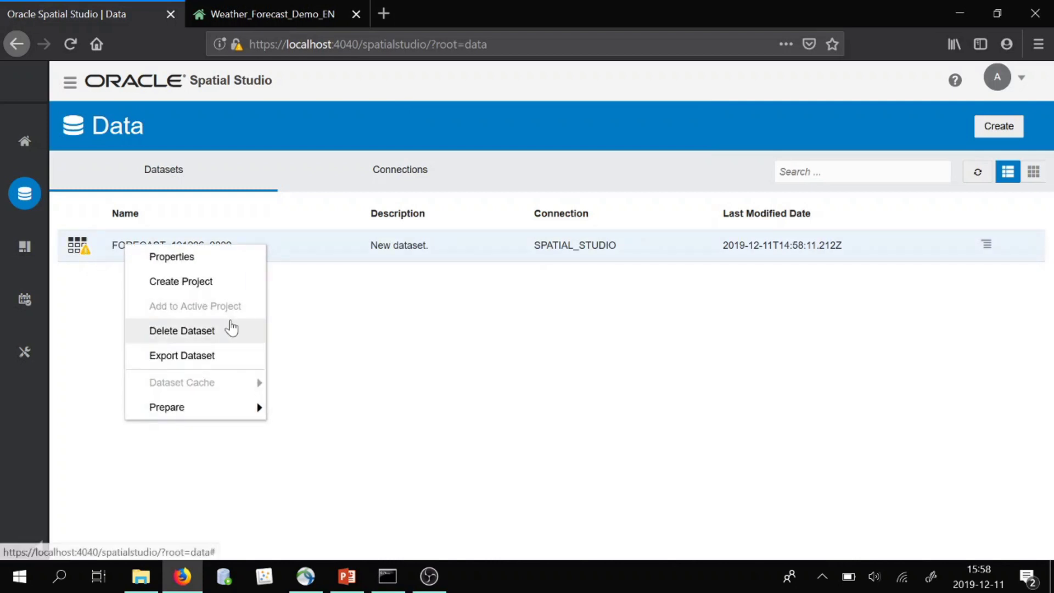
mouse_move(239, 412)
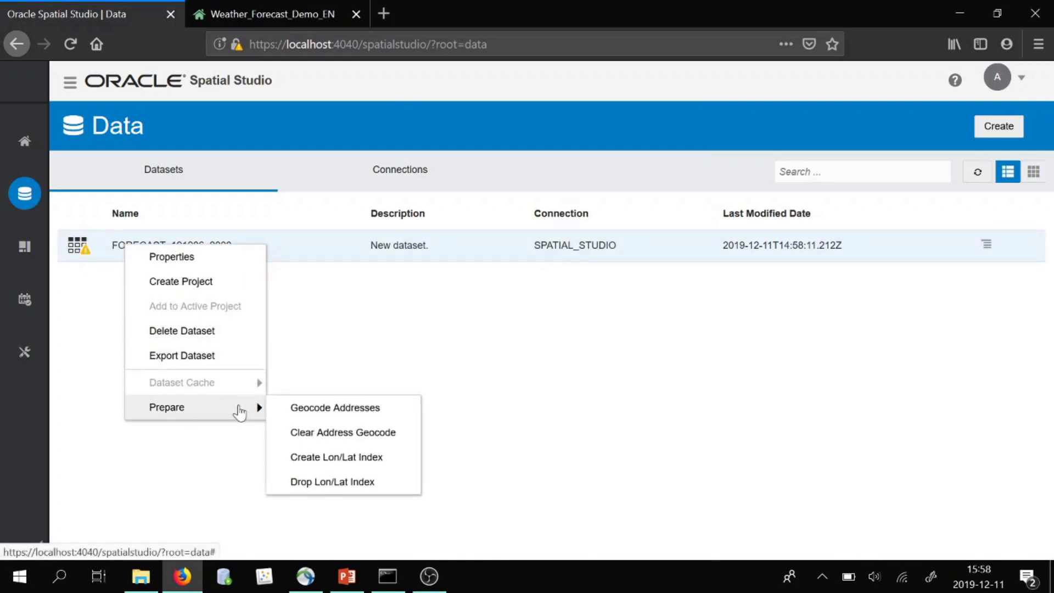
click(335, 458)
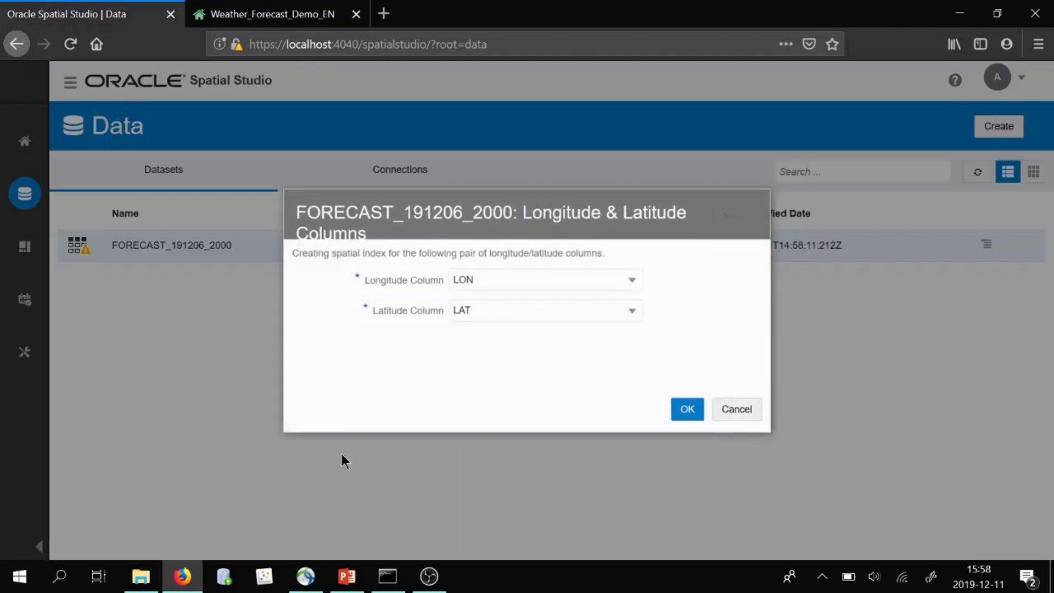
click(682, 411)
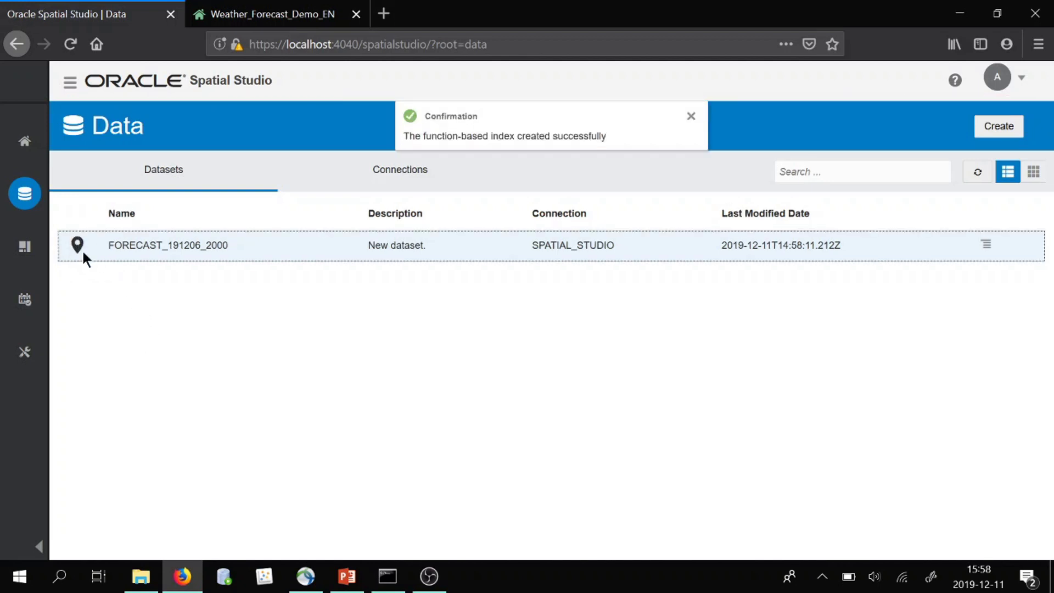
Create a second dataset from the KL_RIKS table of the SPATIAL_STUDIO connection.
click(988, 134)
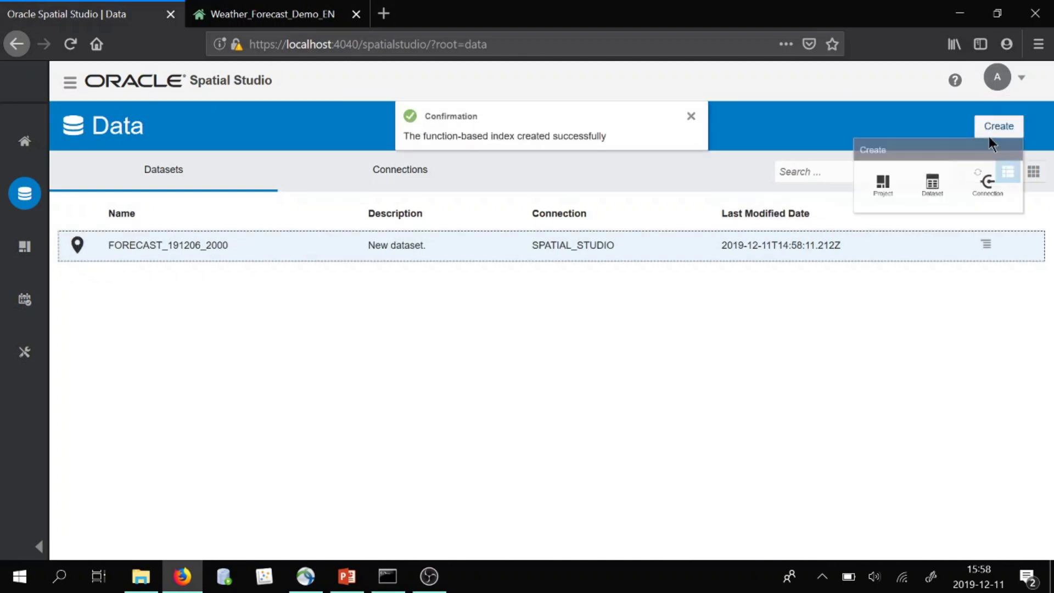
click(920, 196)
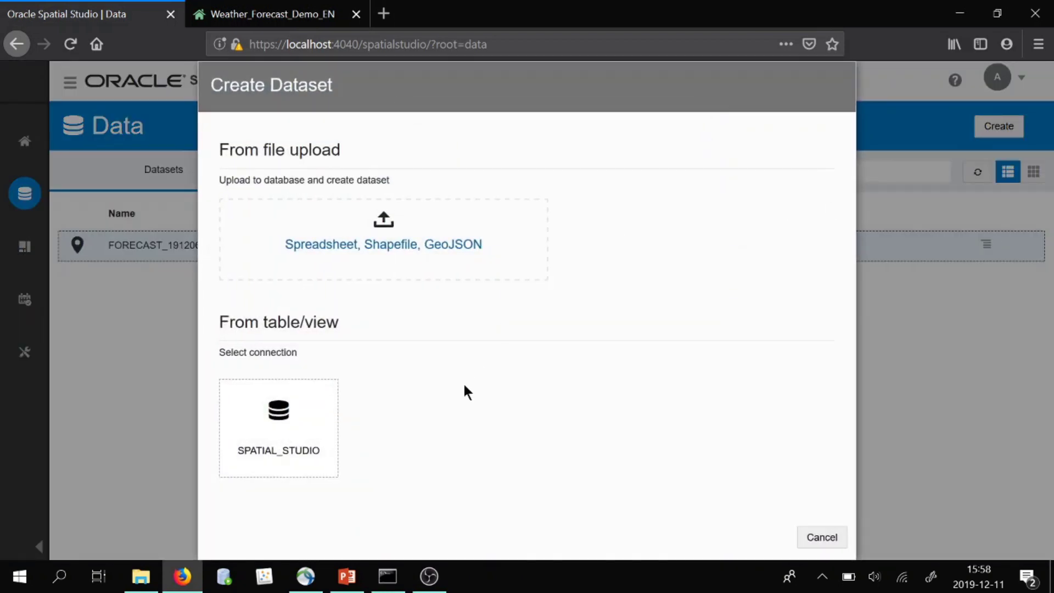
click(324, 422)
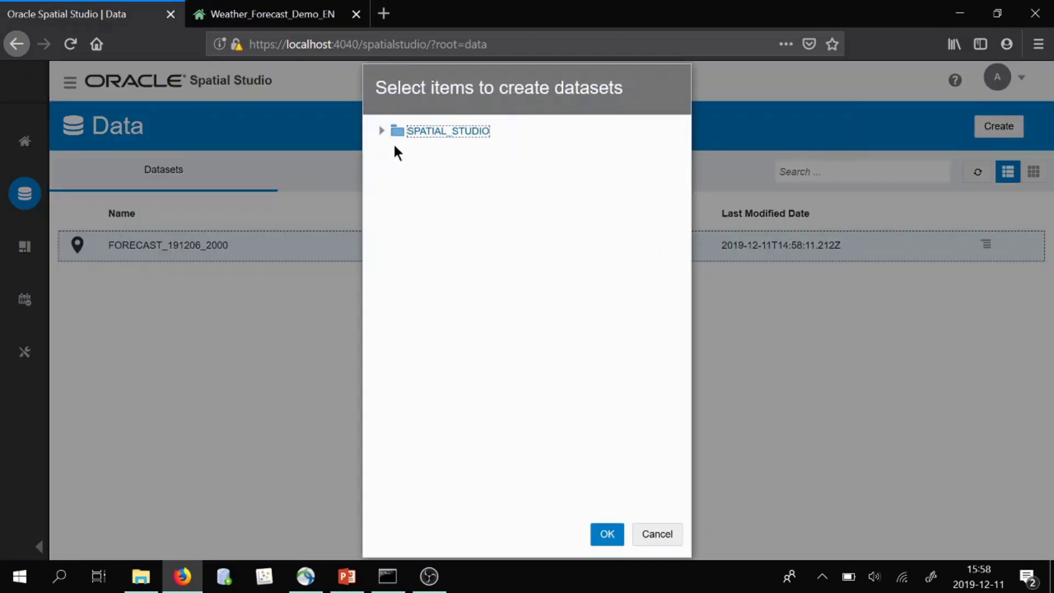
click(381, 131)
click(396, 148)
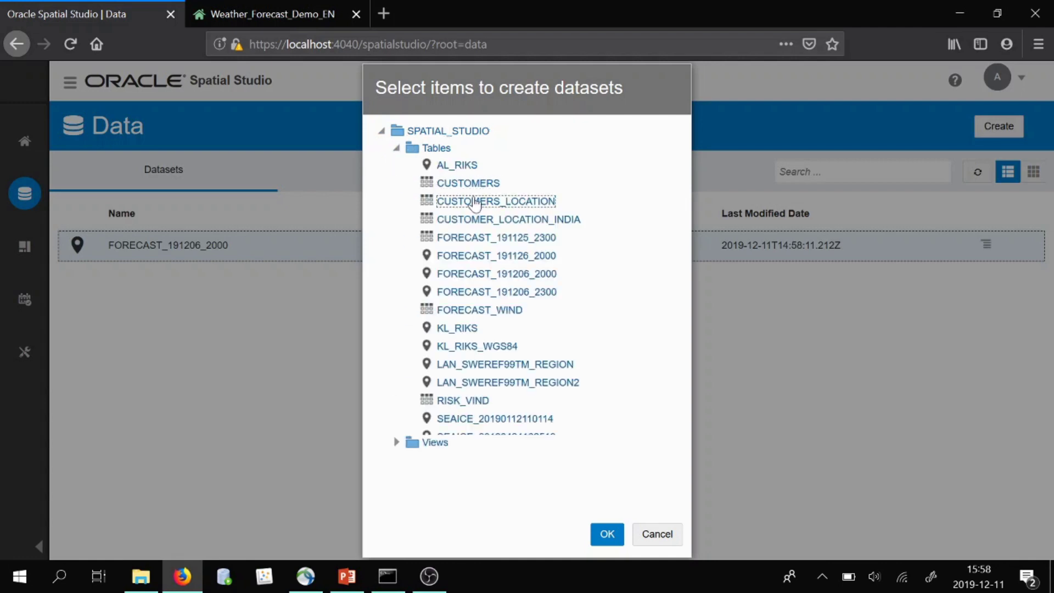
click(456, 328)
click(653, 535)
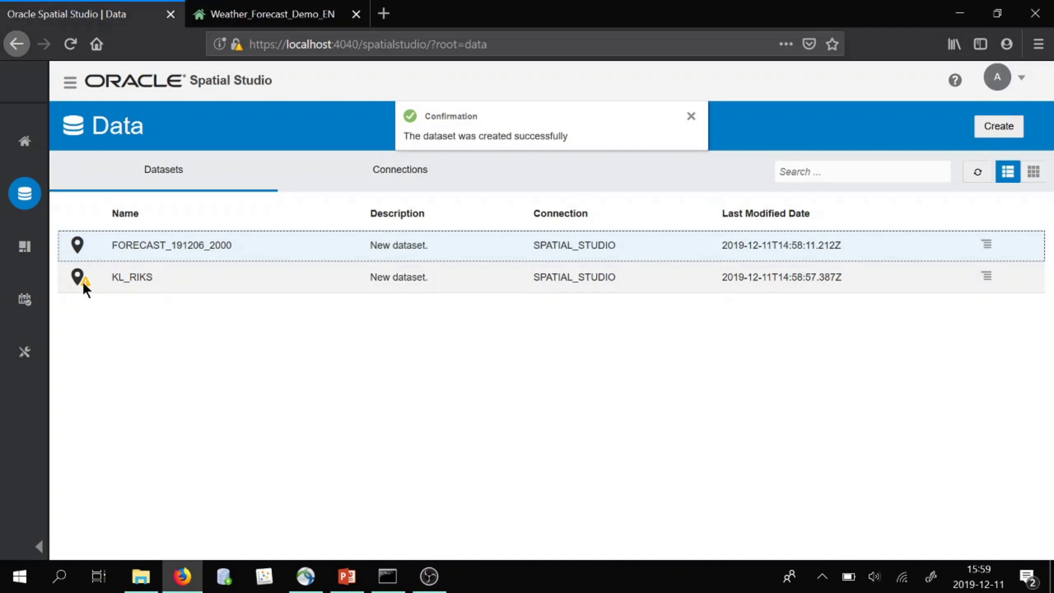
Use STUDIO_ID as the key column of the KL_RIKS dataset, validate the key and apply the change.
right_click(83, 281)
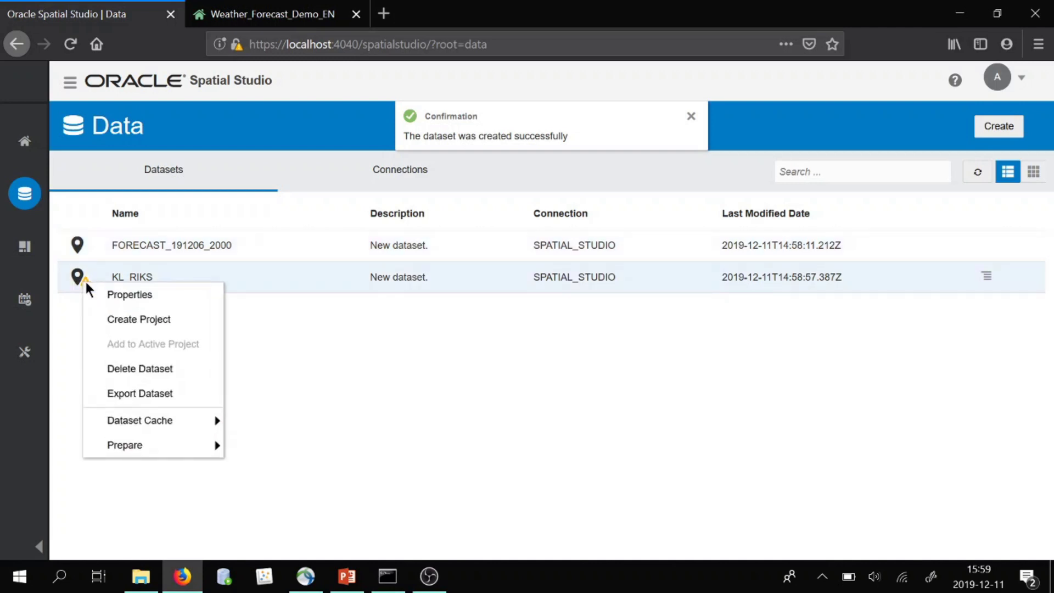
click(117, 293)
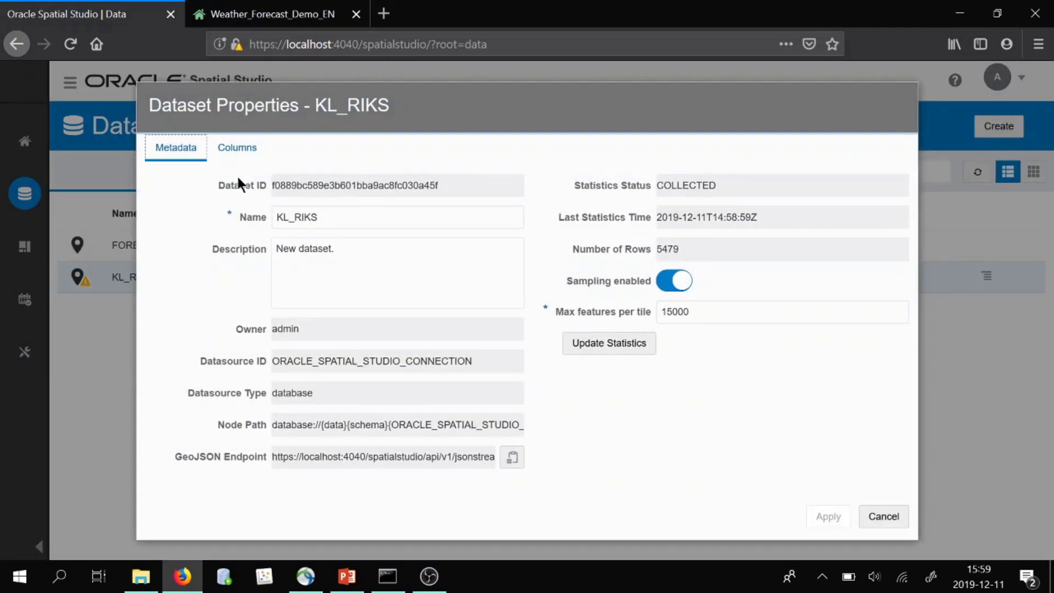
click(241, 149)
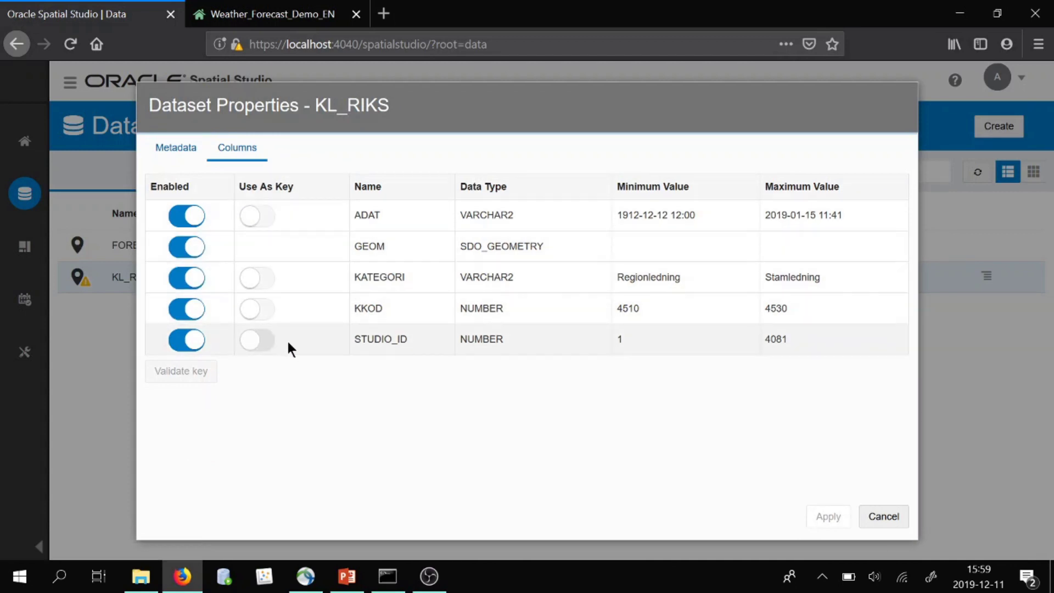
click(268, 338)
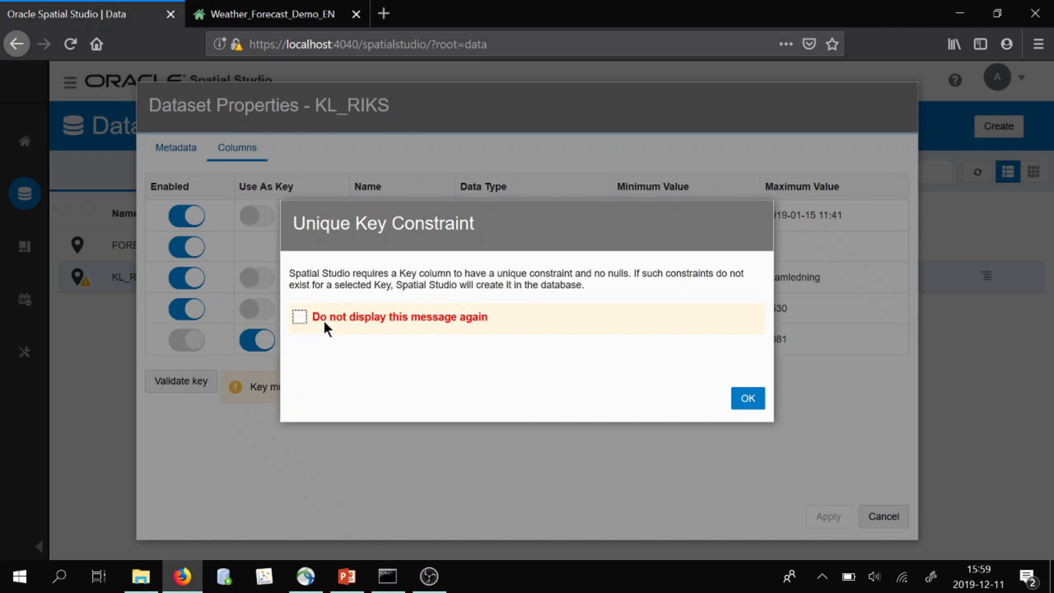
click(336, 316)
click(744, 396)
click(197, 388)
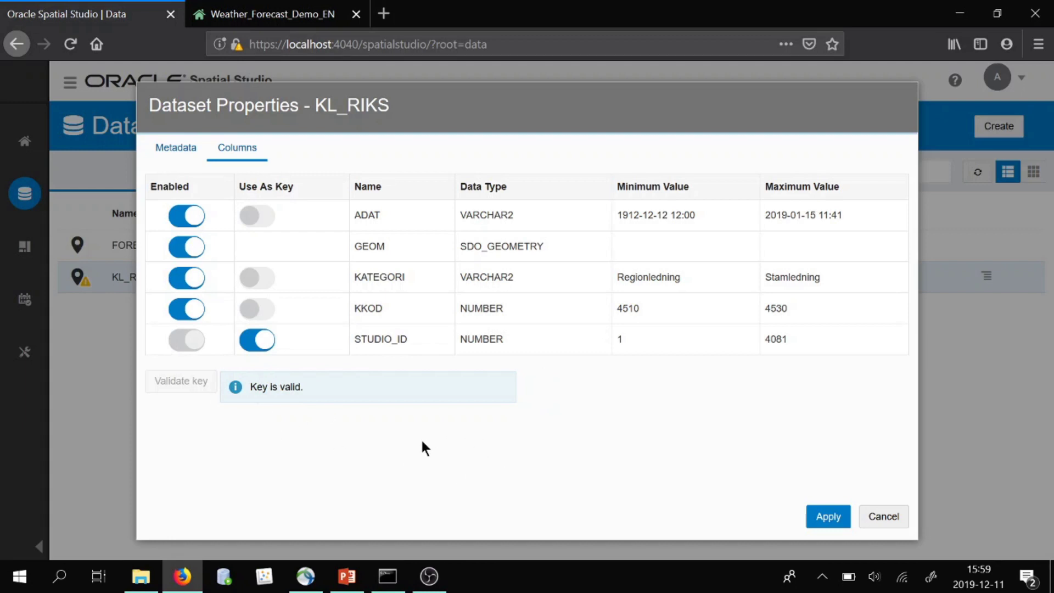
click(823, 515)
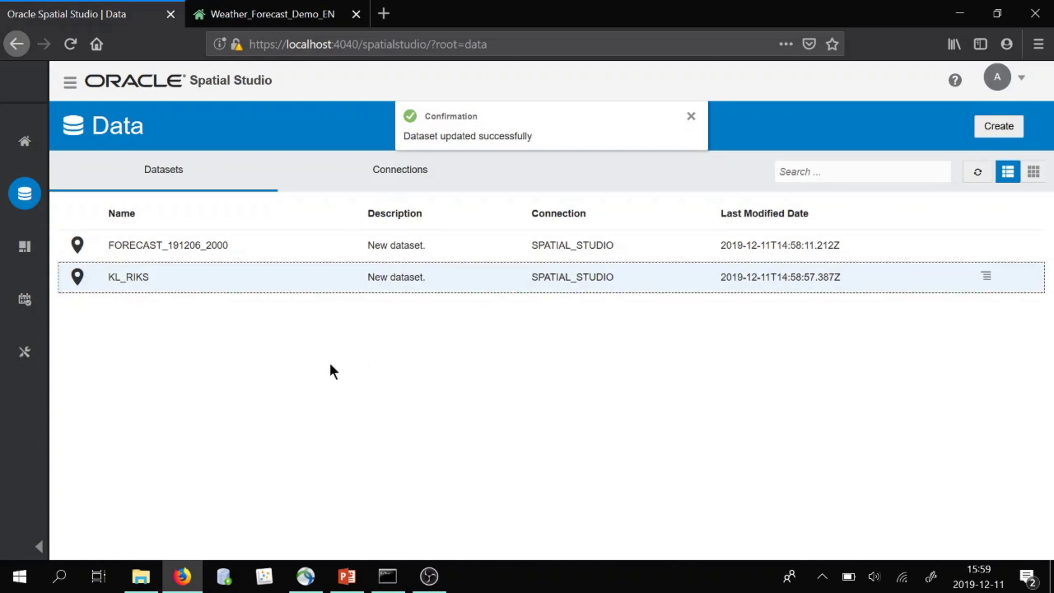
Create a project from the FORECAST_191206_2000 dataset and add the KL_RIKS dataset to it as a map layer.
right_click(161, 246)
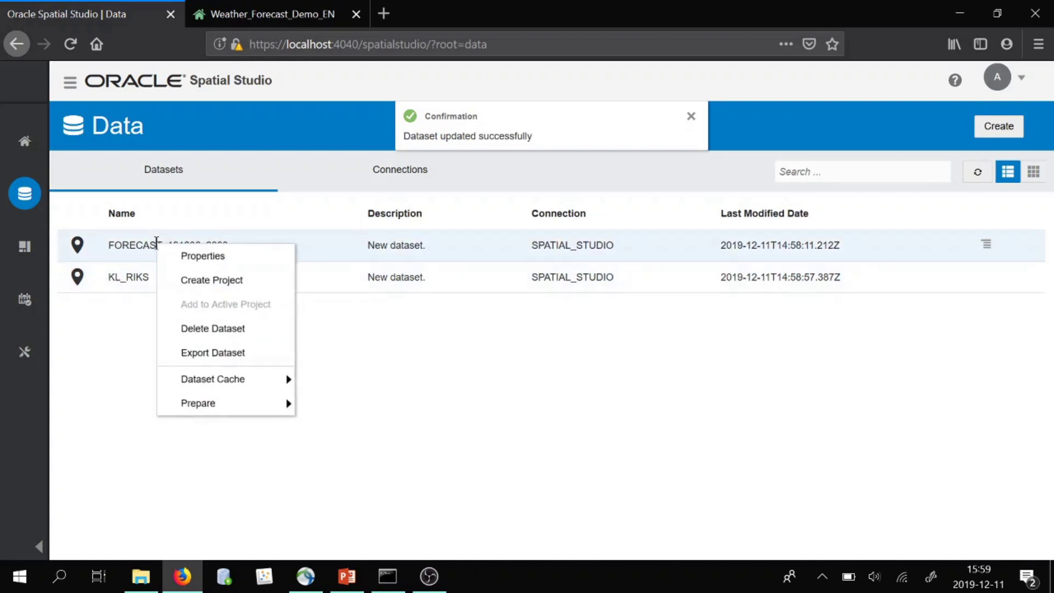
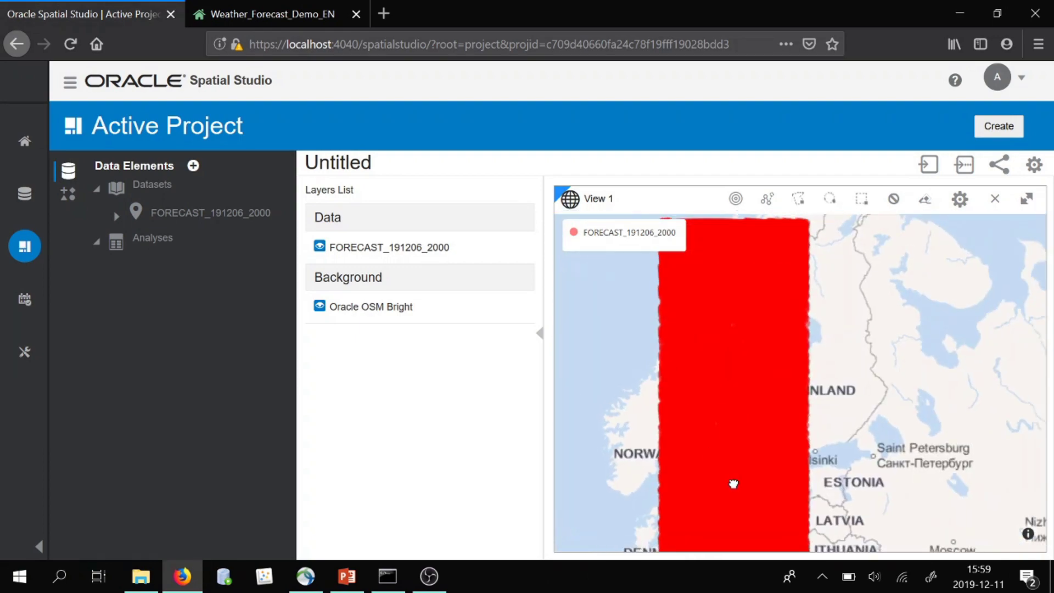
click(191, 167)
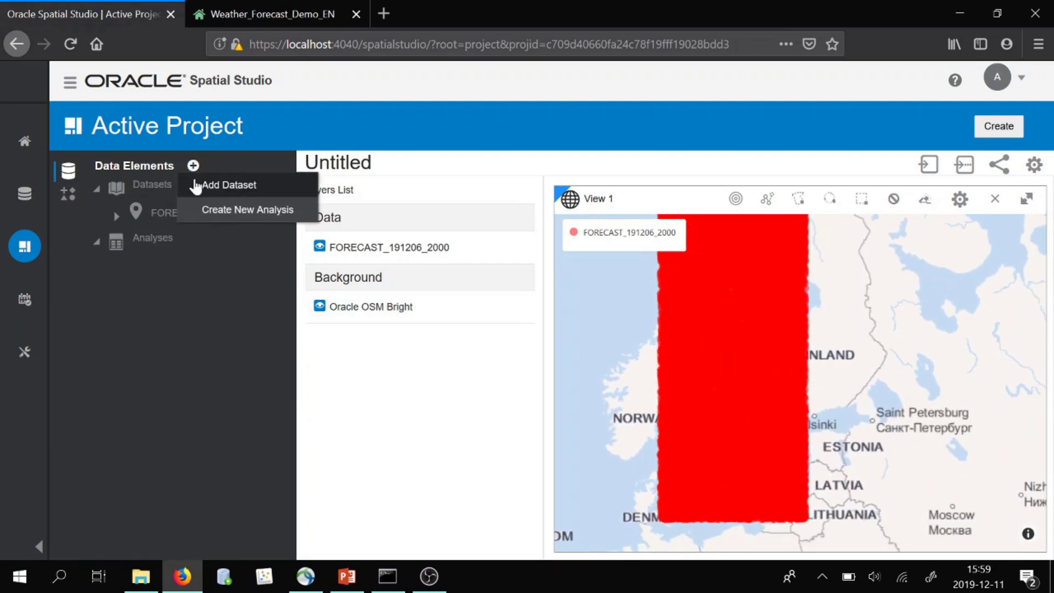
click(212, 185)
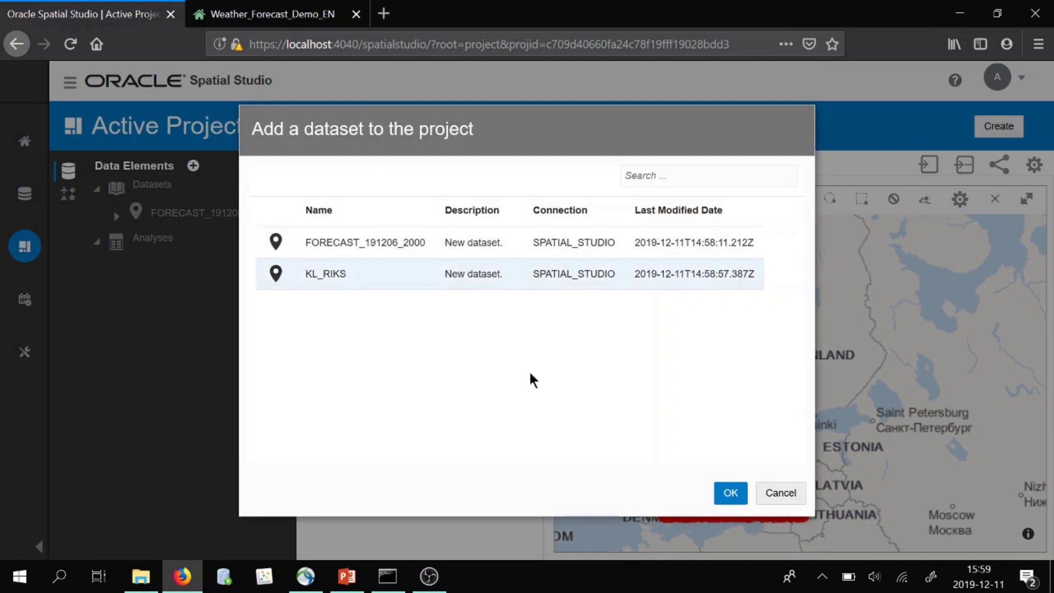
click(723, 493)
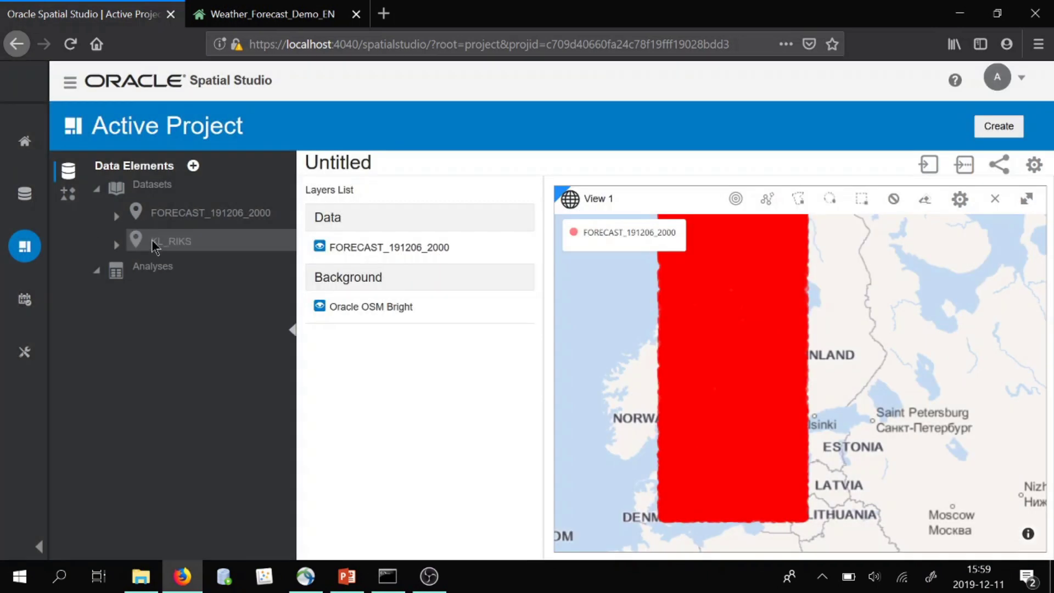
drag(175, 242, 784, 412)
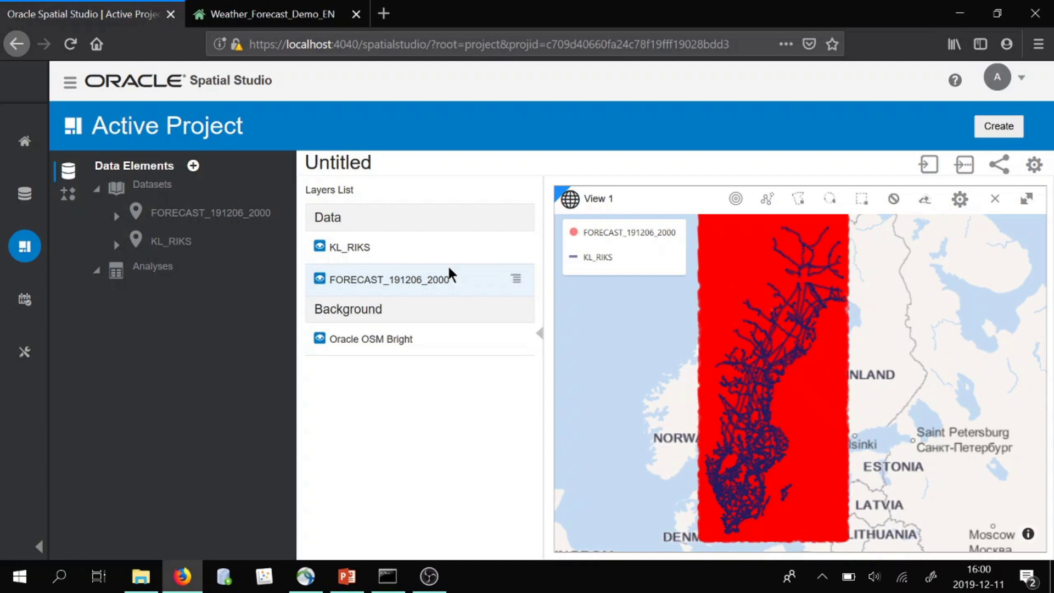
In the FORECAST_191206_2000 layer's settings, exclude the layer from the legend and include it again.
click(518, 278)
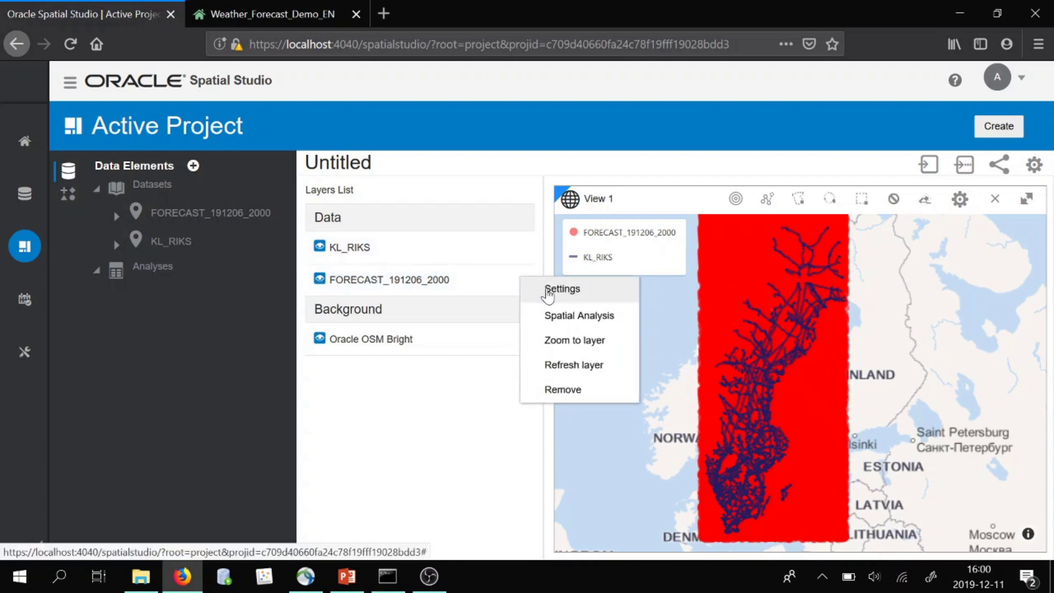
click(547, 291)
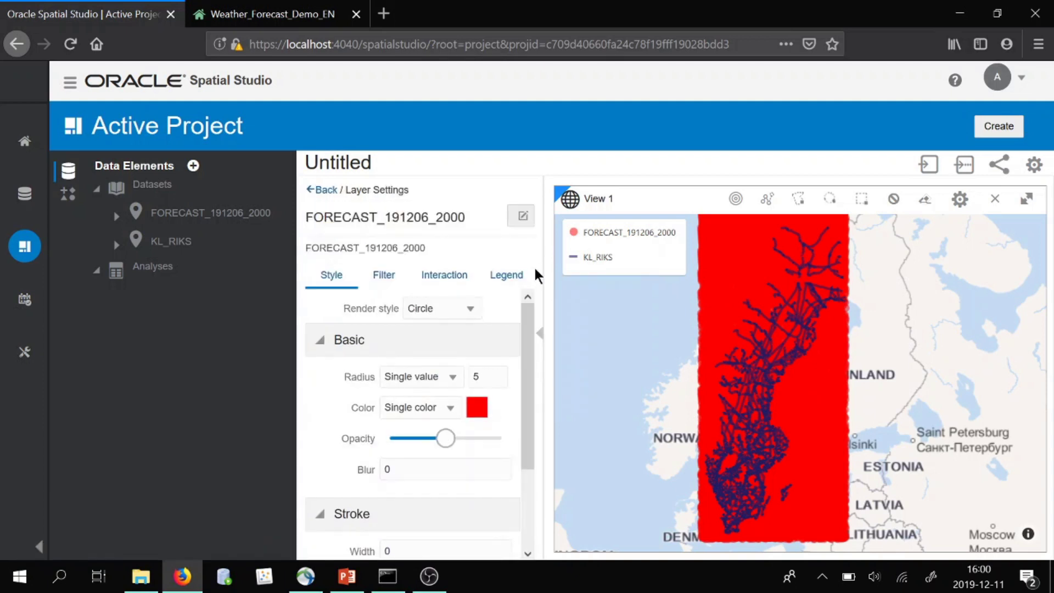
click(516, 279)
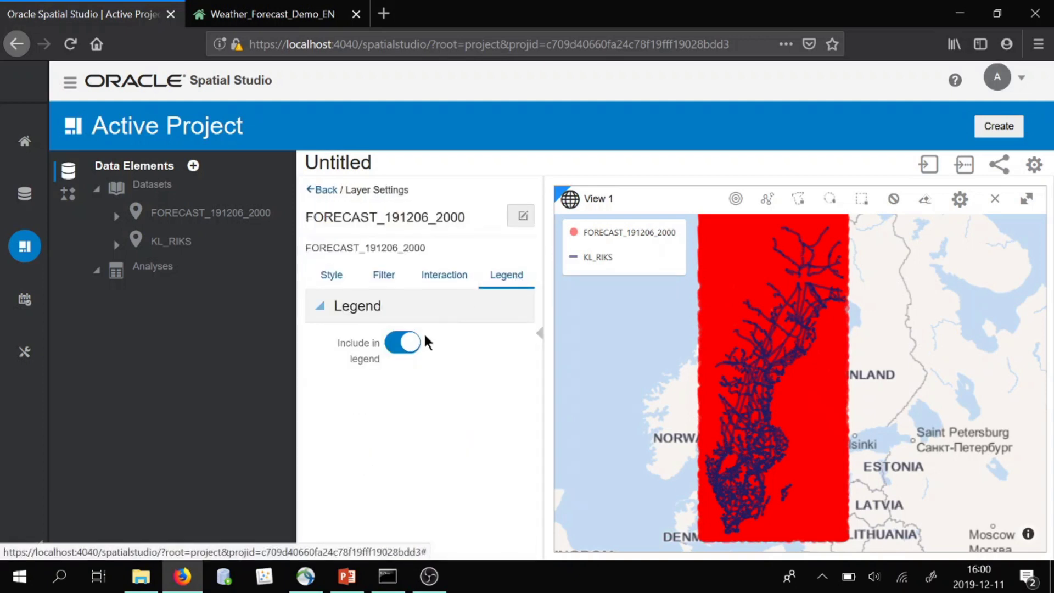
click(403, 346)
click(403, 346)
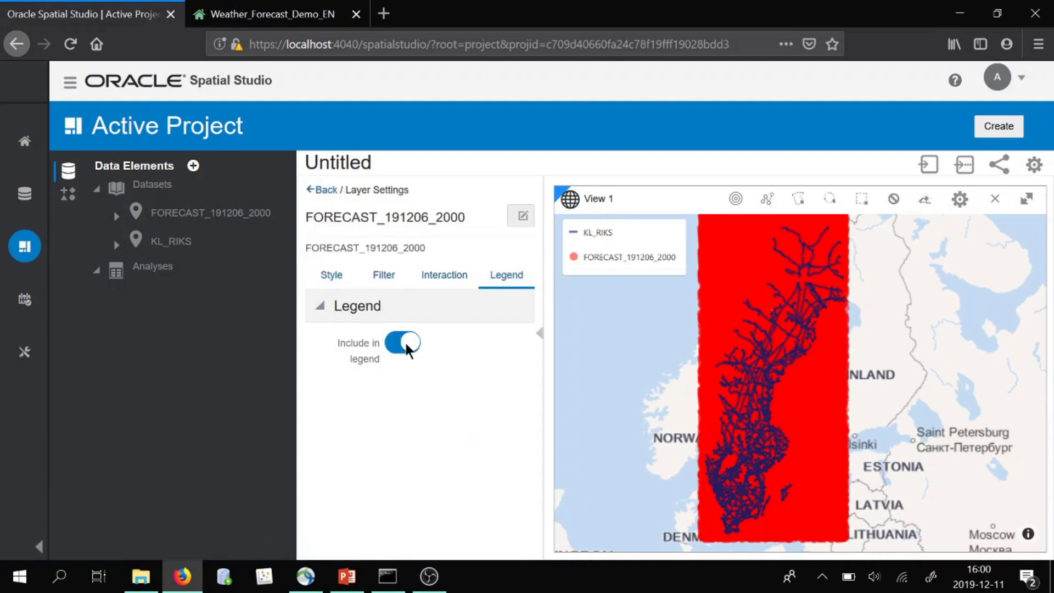
Review the interaction options and the filterable columns of the FORECAST_191206_2000 layer.
click(454, 281)
scroll(426, 421, down, 4)
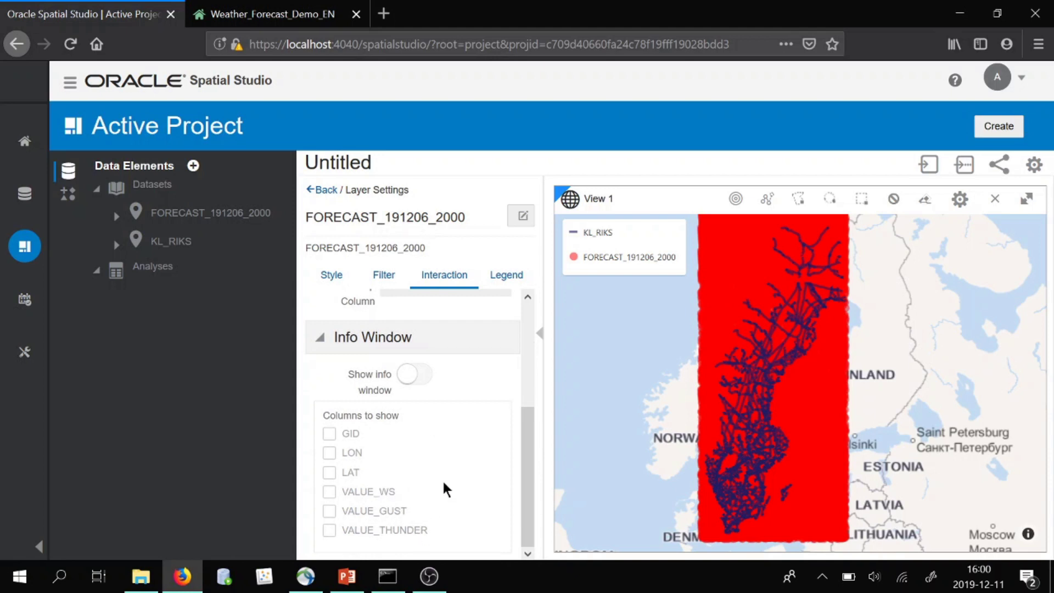
scroll(400, 432, up, 4)
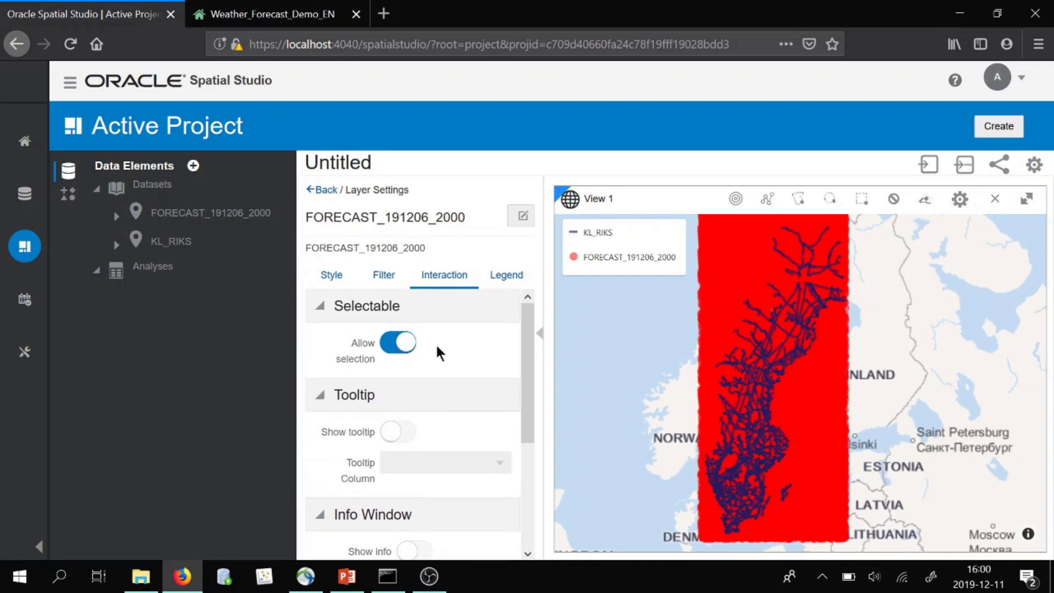
click(396, 290)
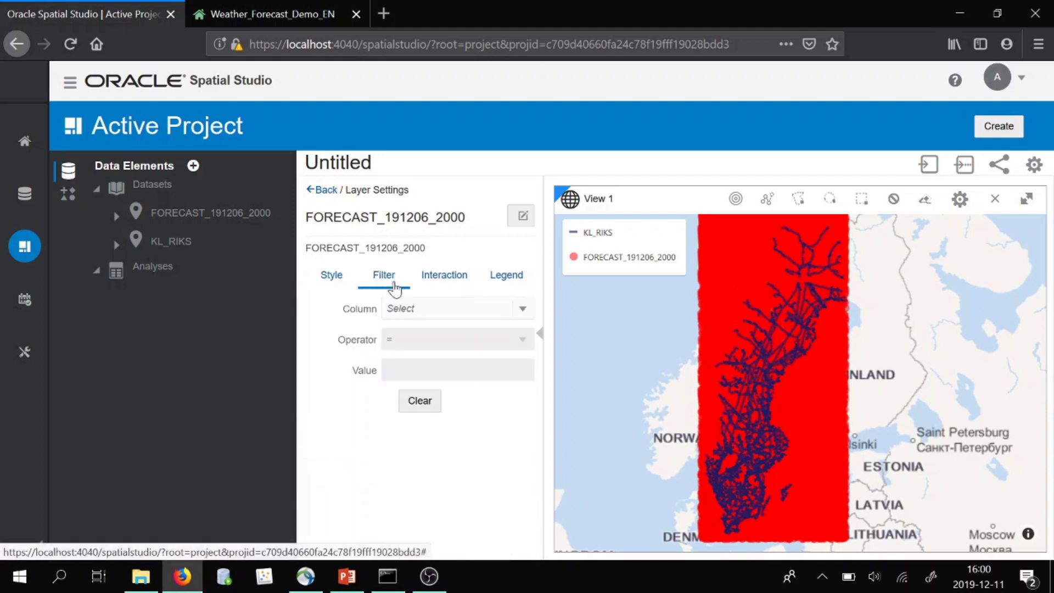
click(426, 307)
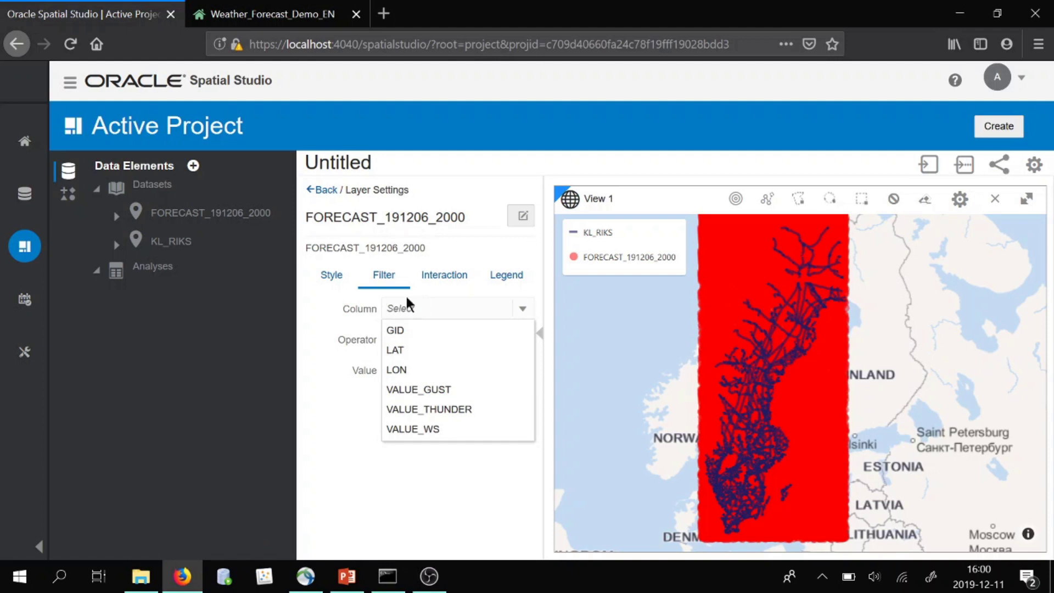
Style the FORECAST_191206_2000 layer's circle color based on data, using the VALUE_GUST column.
click(345, 277)
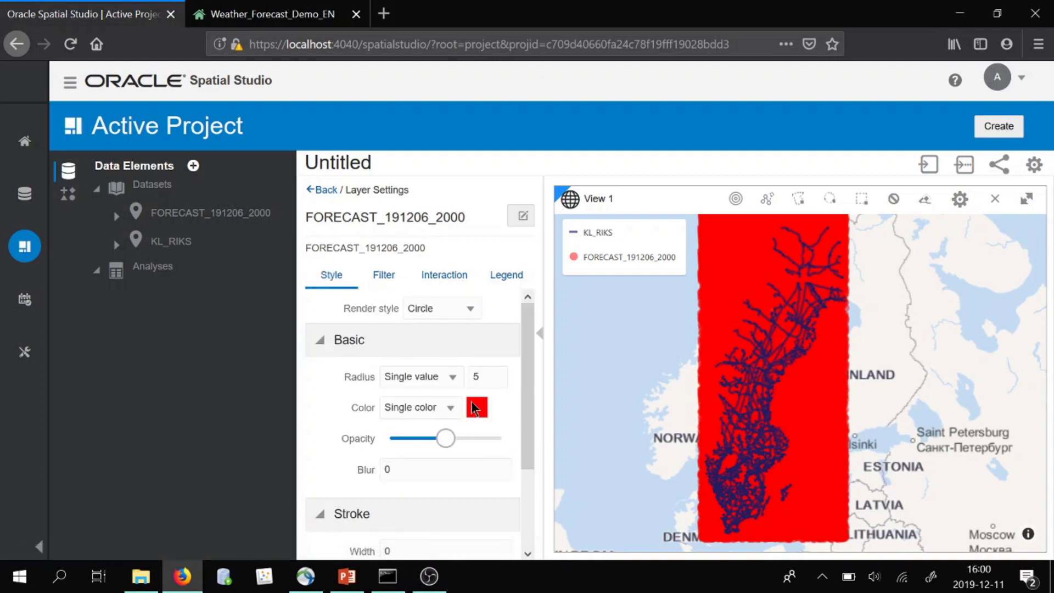
scroll(458, 398, down, 2)
scroll(453, 393, up, 1)
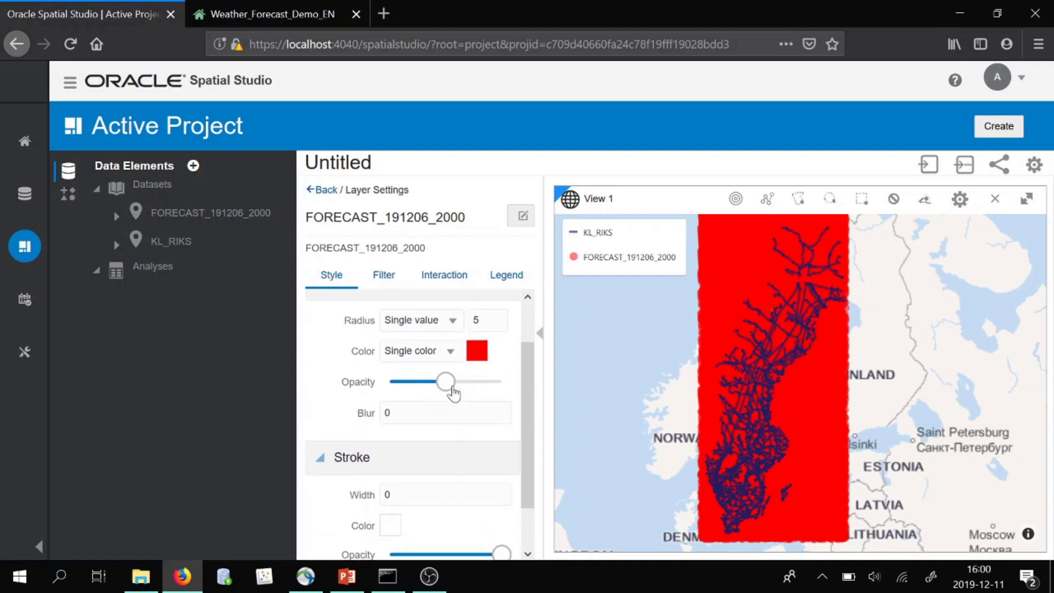
scroll(454, 393, up, 1)
click(447, 409)
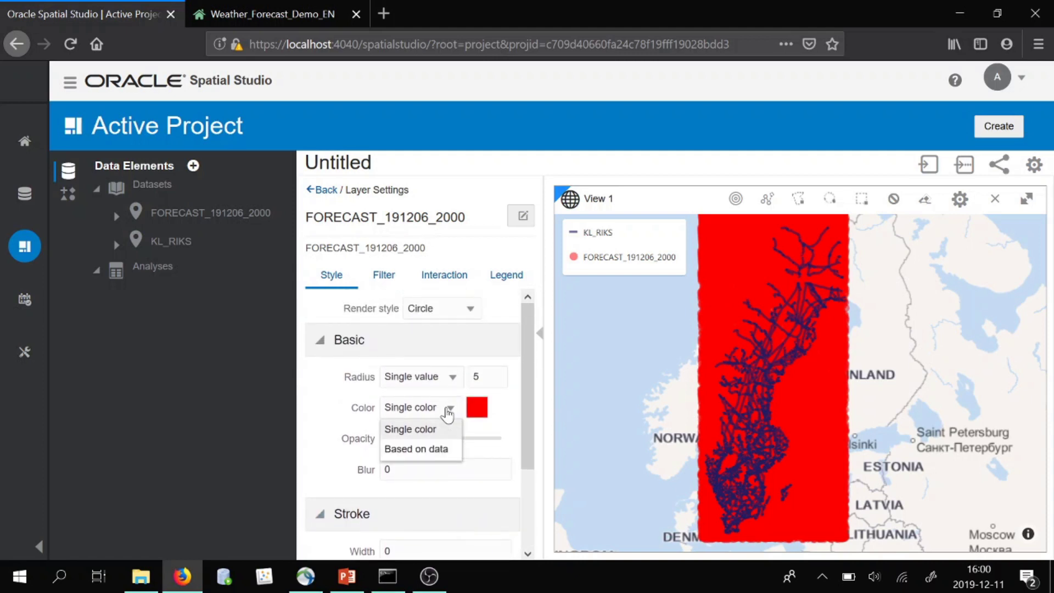
click(443, 450)
click(444, 236)
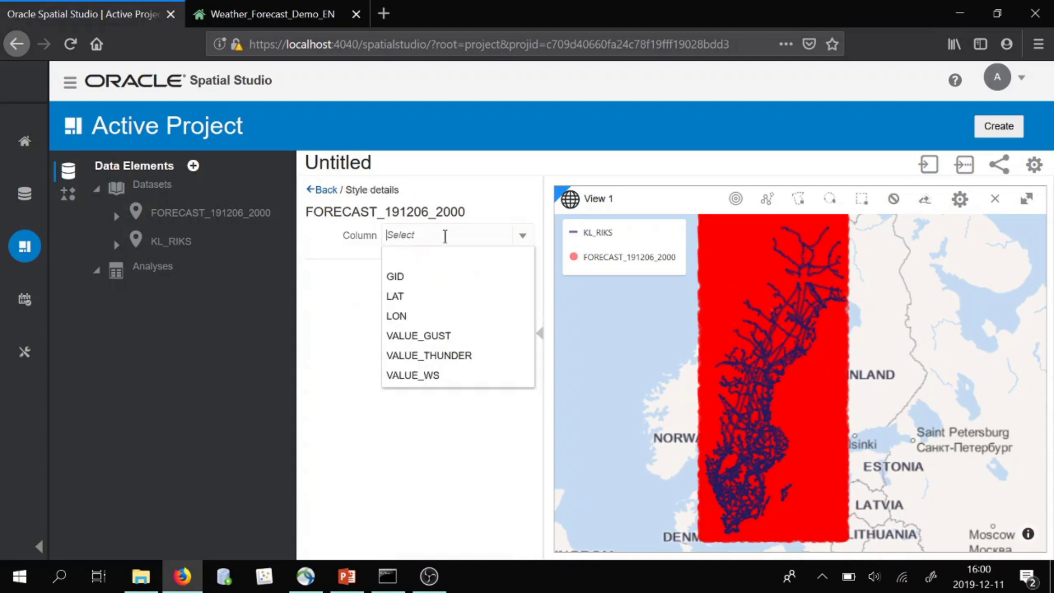
click(475, 336)
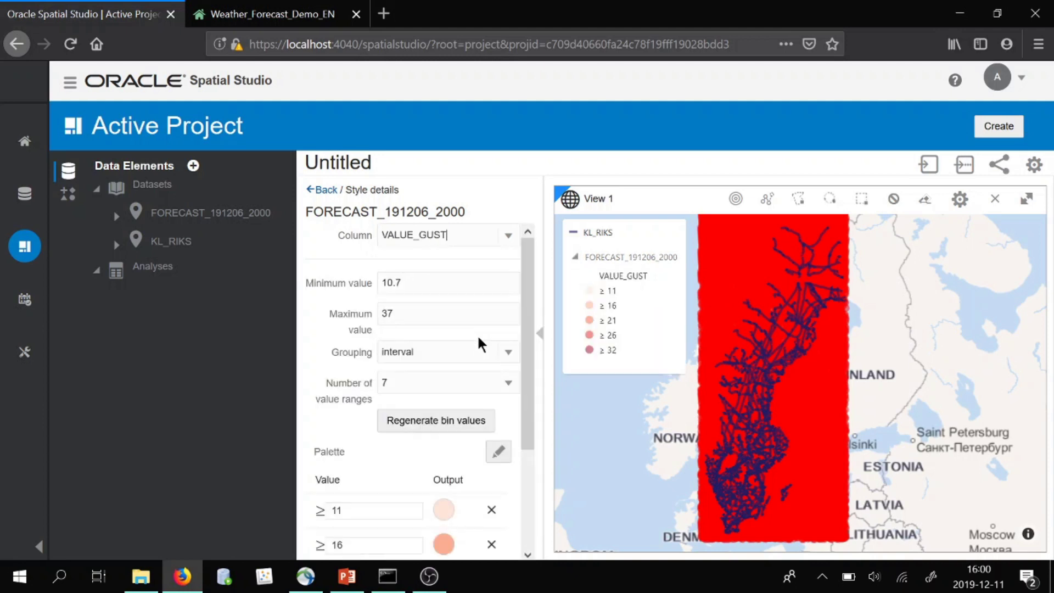
Examine the gust forecast colors together with the power line network across Sweden on the map.
scroll(808, 457, down, 2)
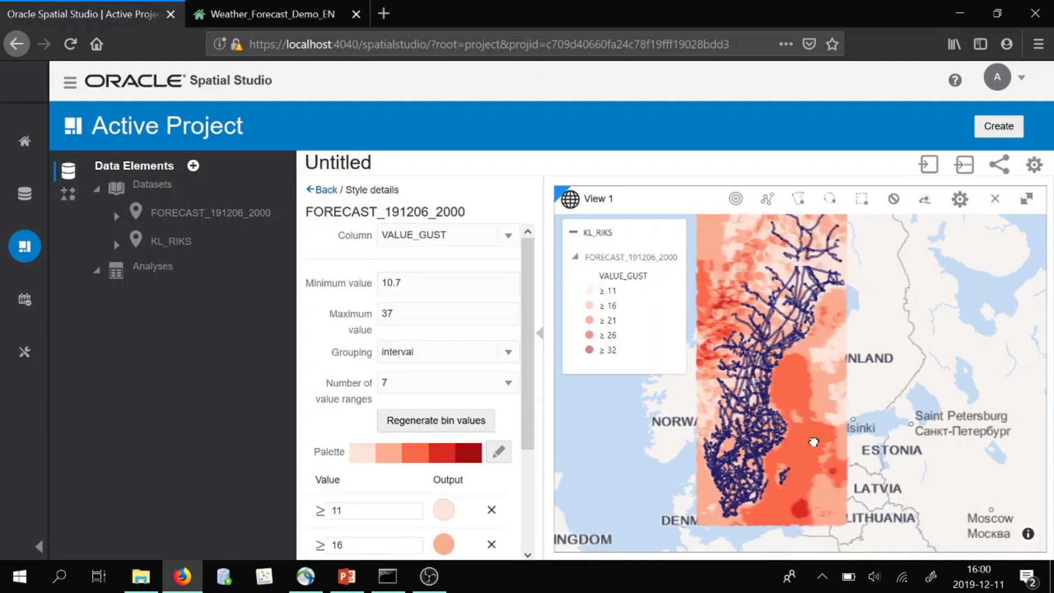
drag(835, 377, 821, 383)
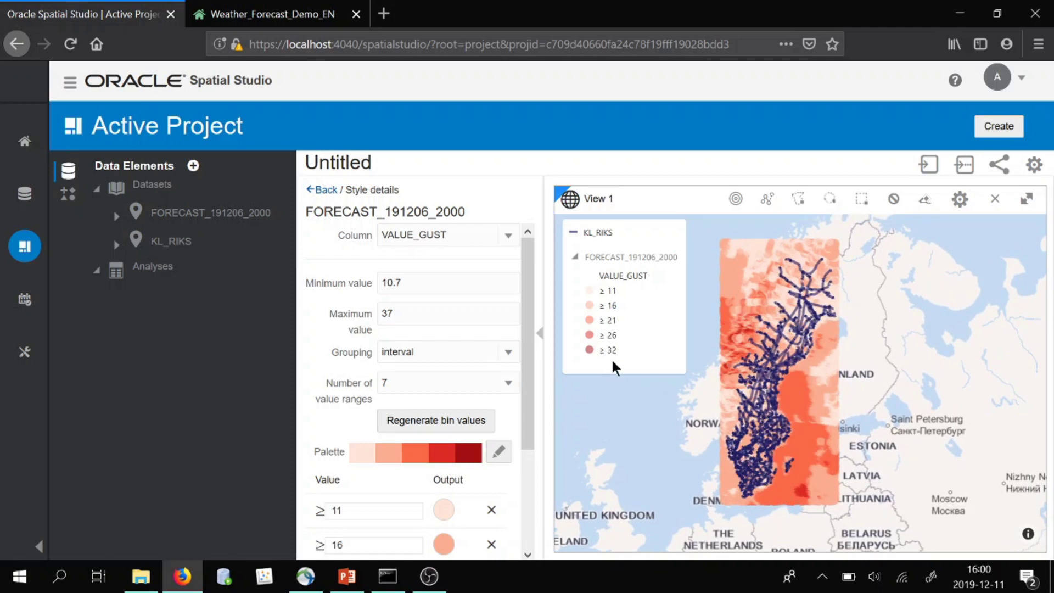
scroll(746, 422, up, 1)
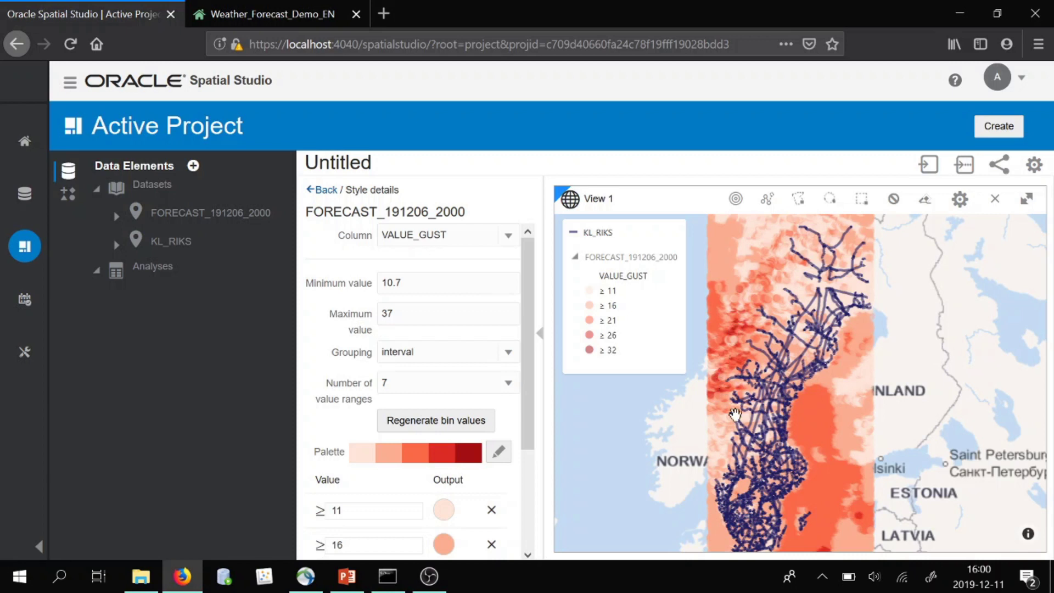
drag(735, 415, 734, 366)
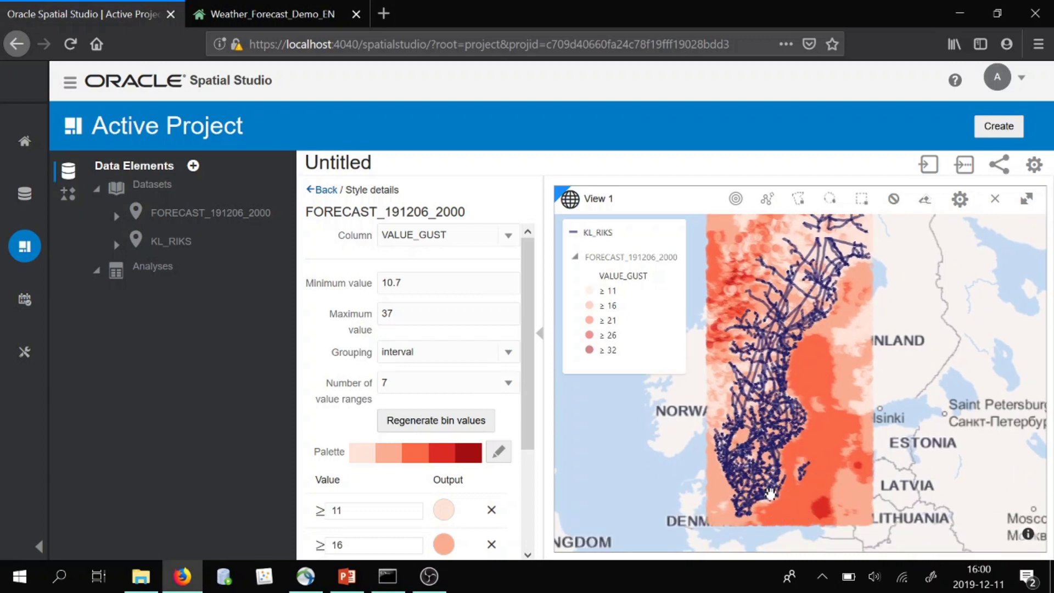
scroll(771, 493, down, 1)
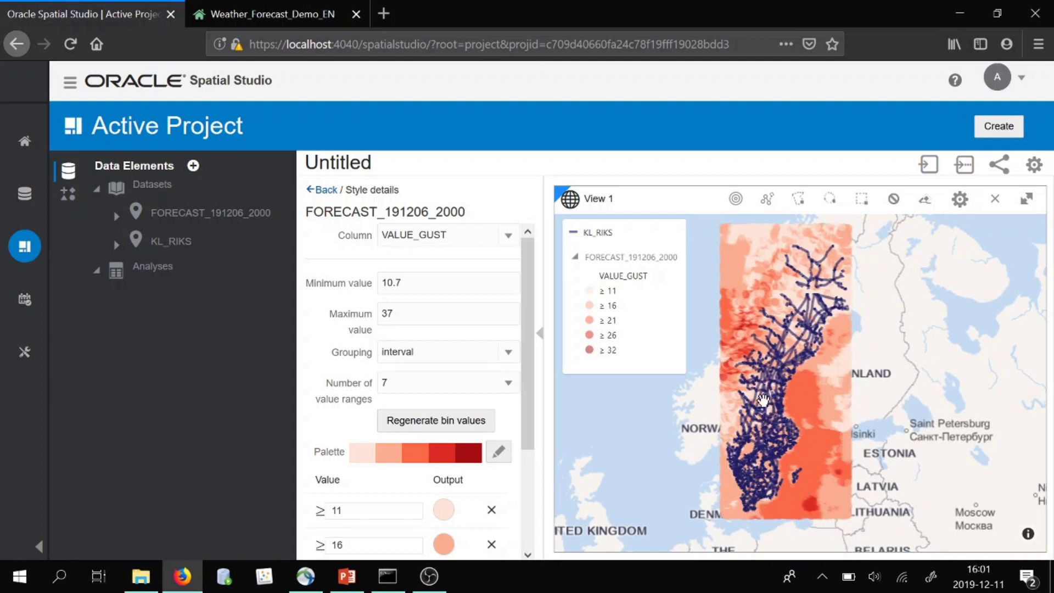
scroll(781, 426, up, 1)
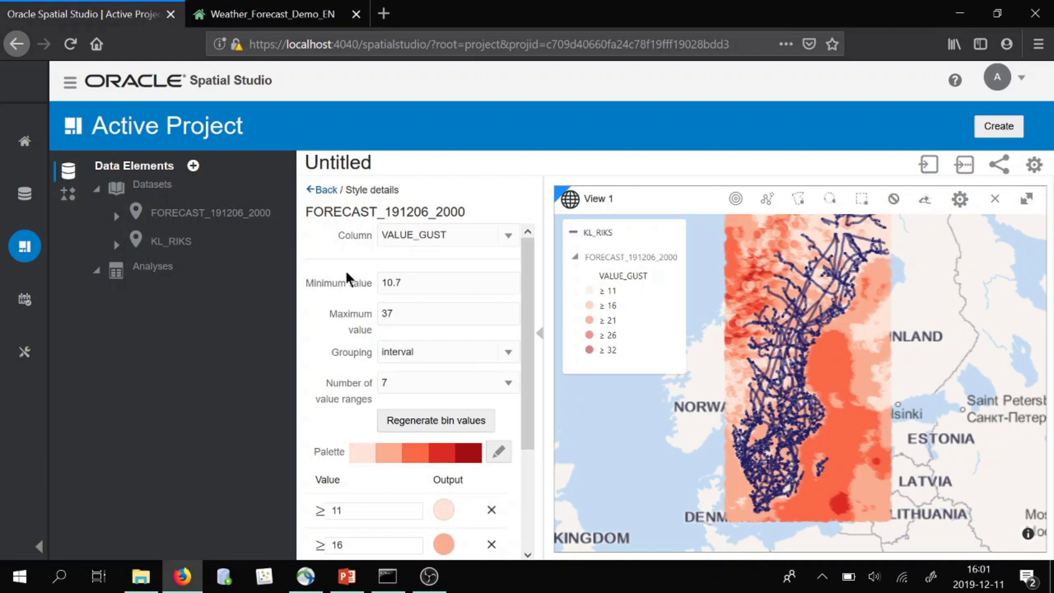
Start a new dataset from file upload with all four Lan_Sweref99TM_region shapefile components in the LanSweref99TM folder.
click(24, 199)
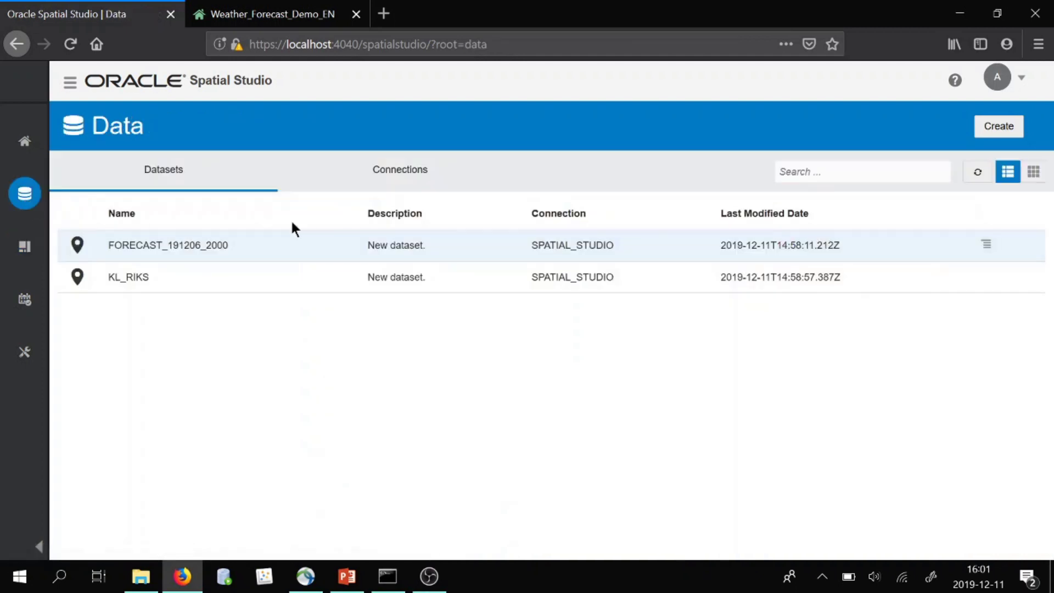
click(1003, 127)
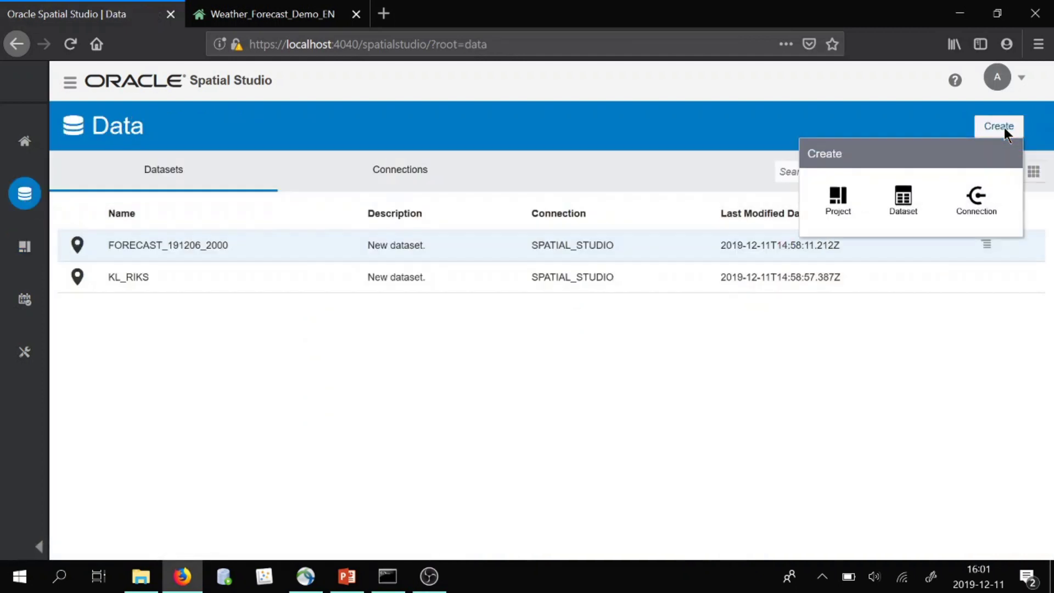
click(902, 197)
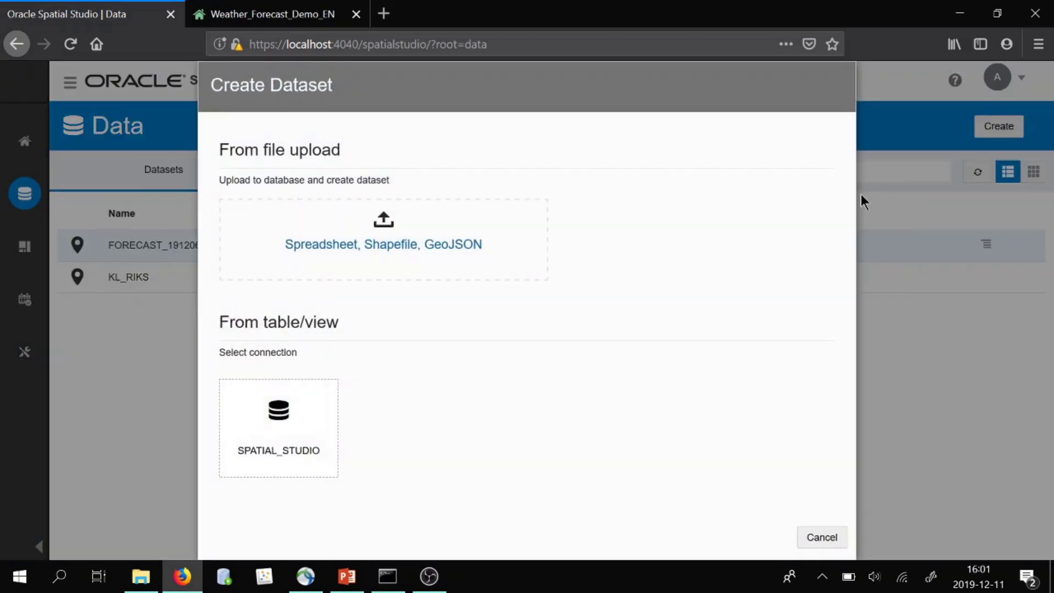
click(513, 226)
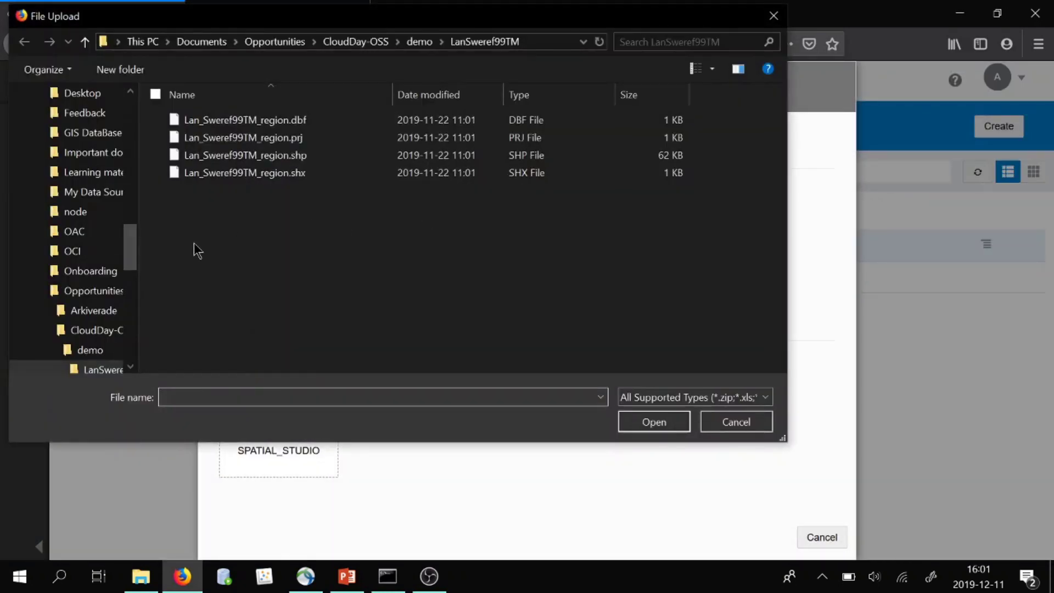
drag(193, 242, 353, 106)
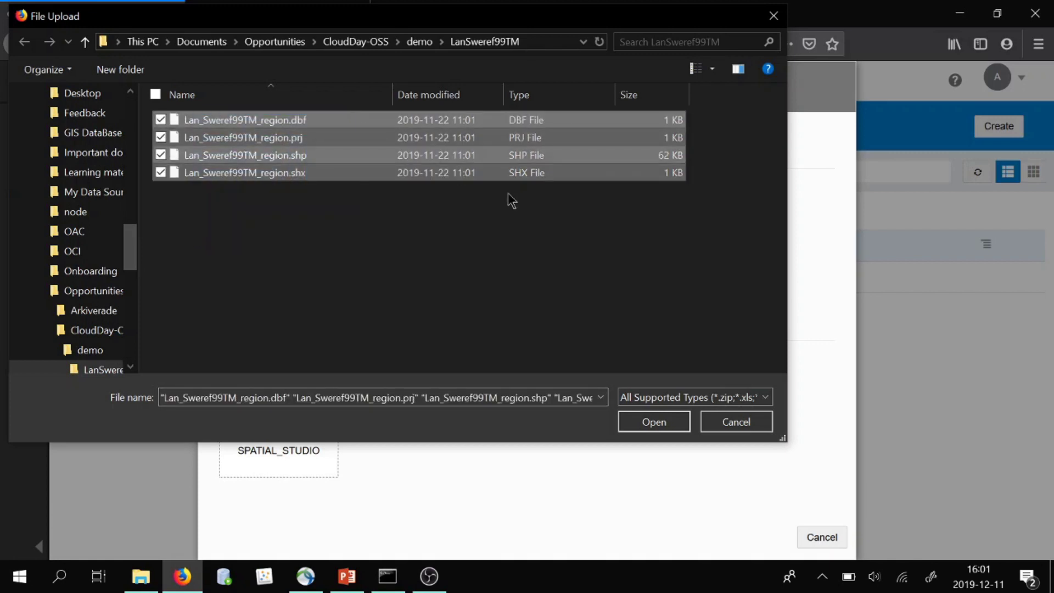
click(647, 422)
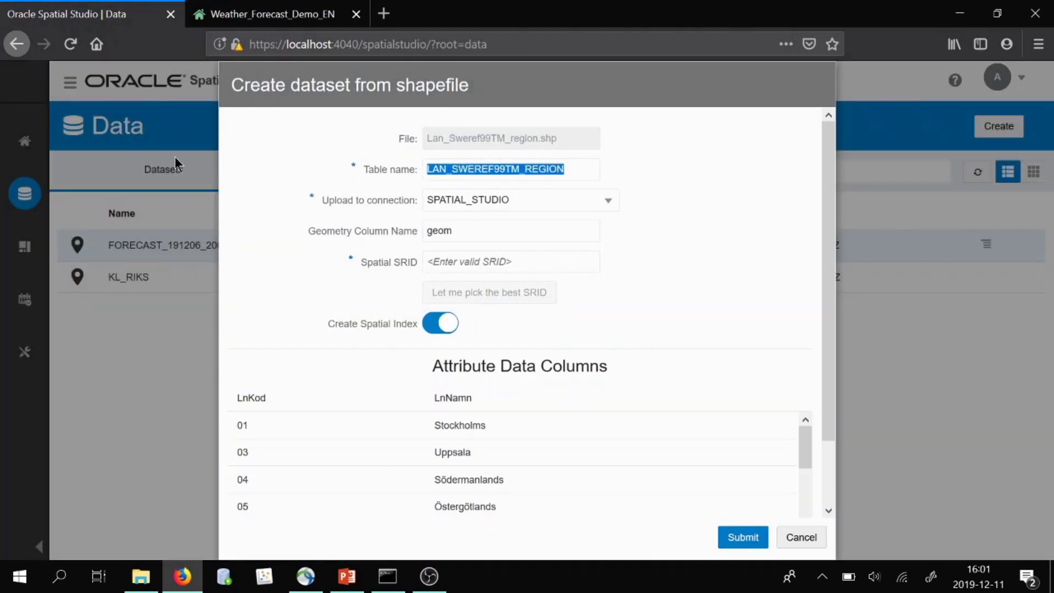
Name the shapefile's table SWEDEN, set its spatial SRID to 3006, submit the upload and suppress the processing message for future uploads.
text(SWEDEN)
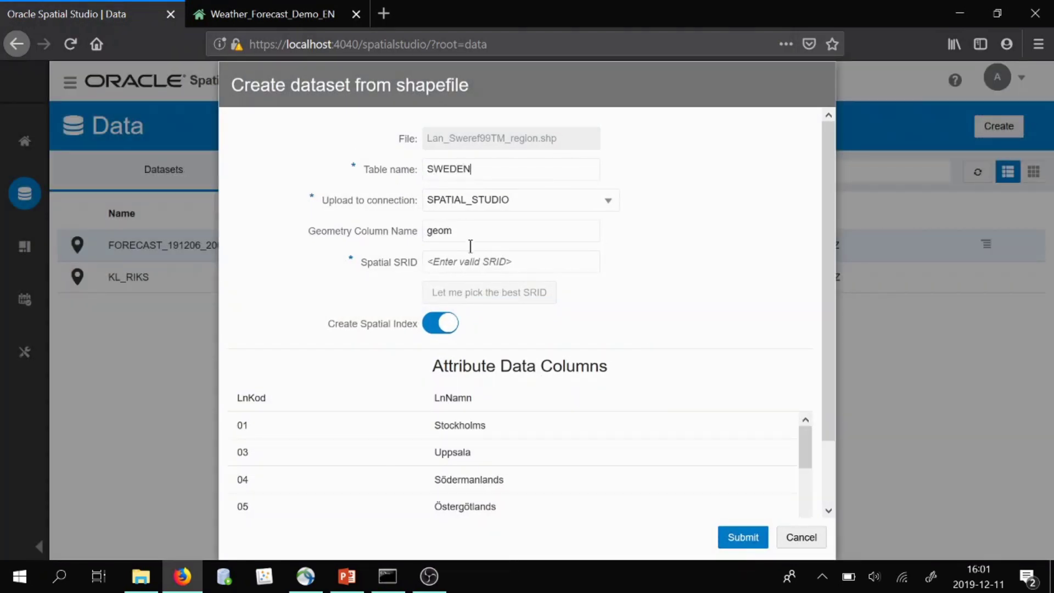
click(470, 256)
text(3006)
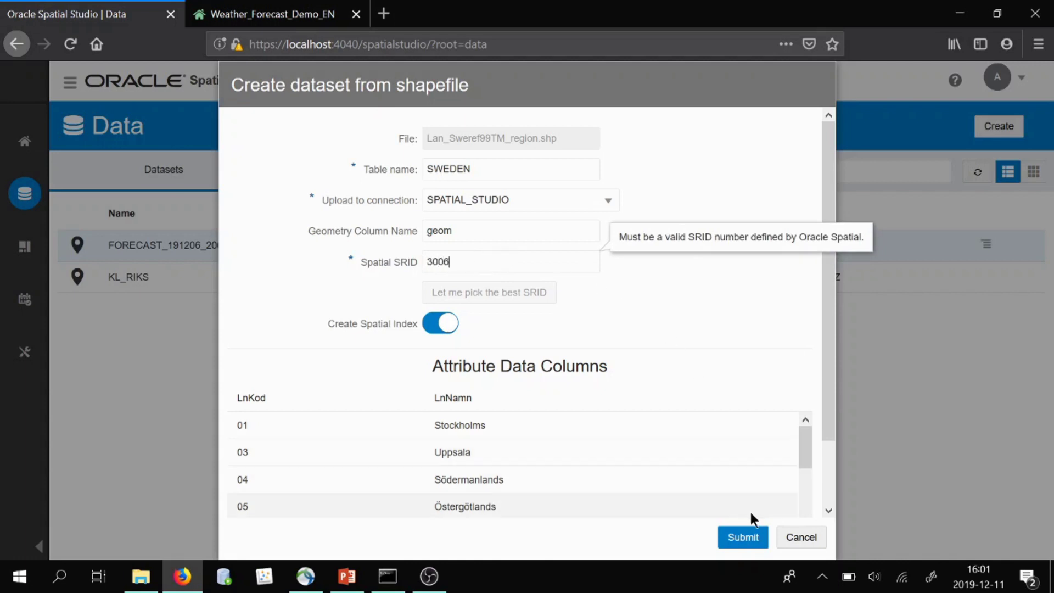
click(754, 540)
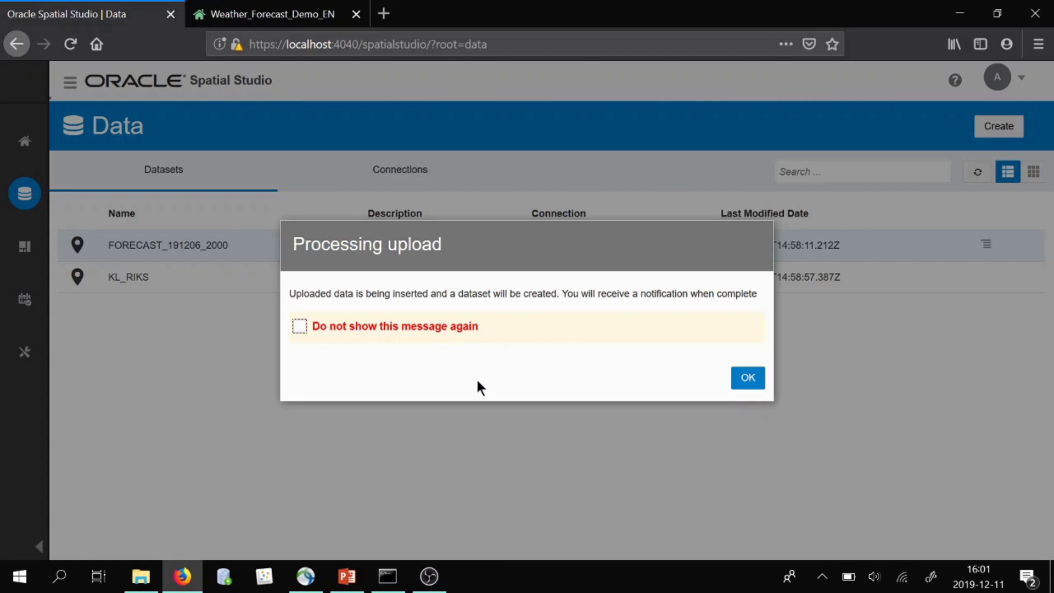
click(454, 326)
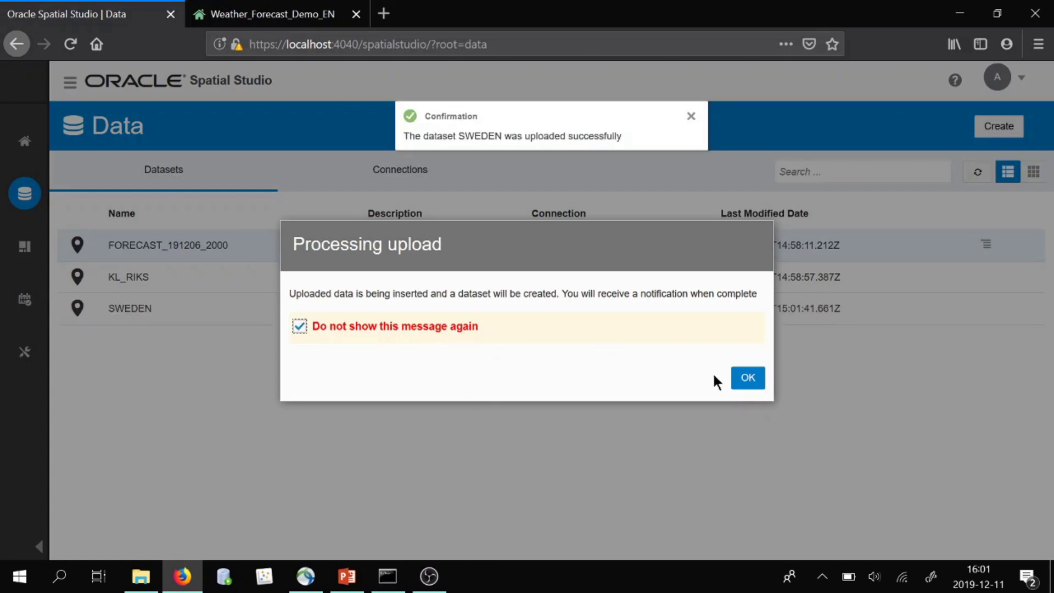
click(746, 379)
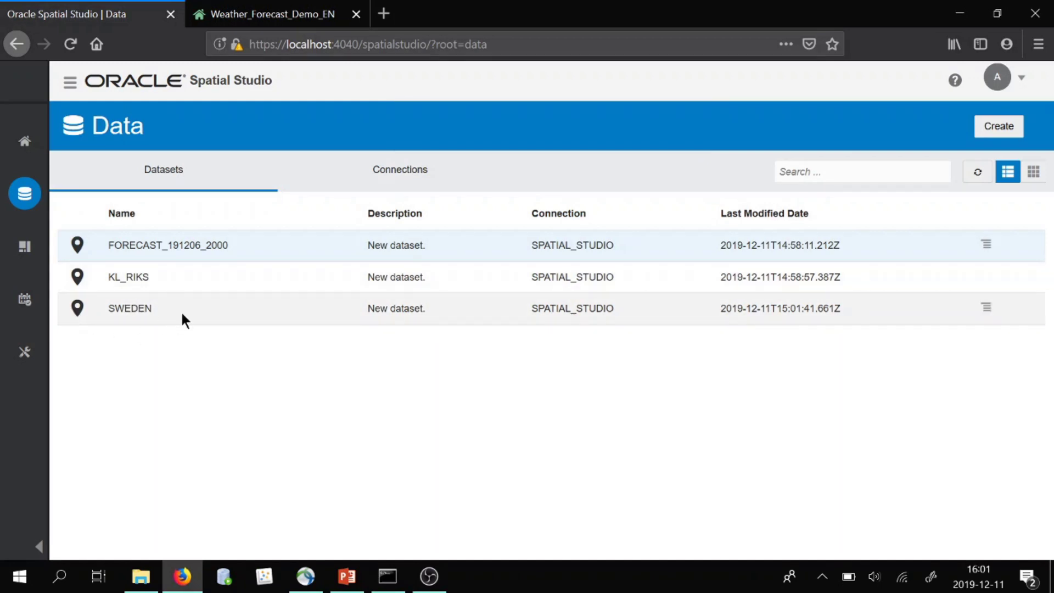
Add the SWEDEN dataset to the active project and place it on the map as a layer.
right_click(129, 309)
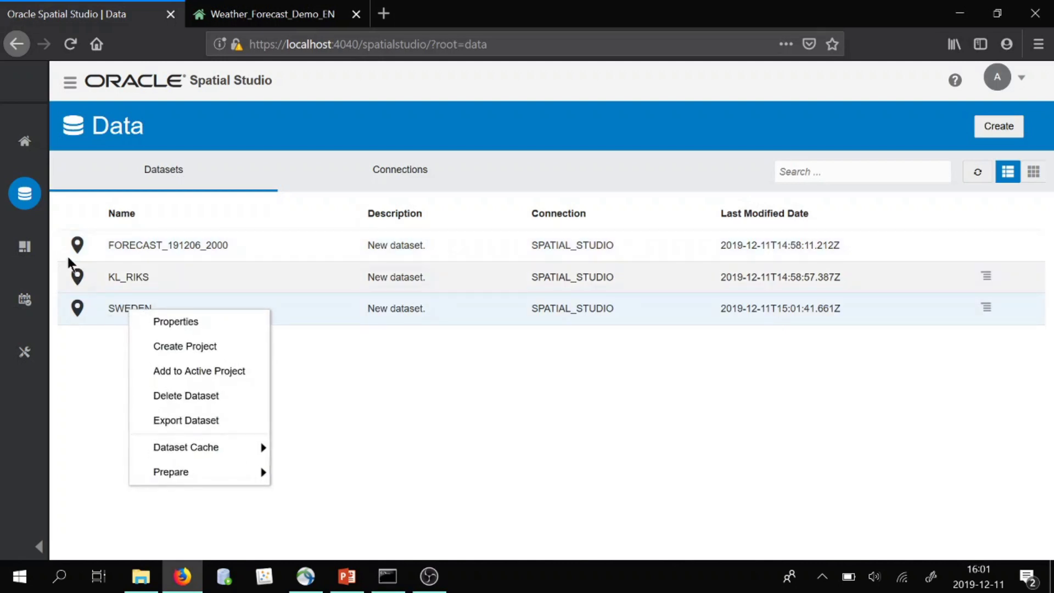
click(21, 244)
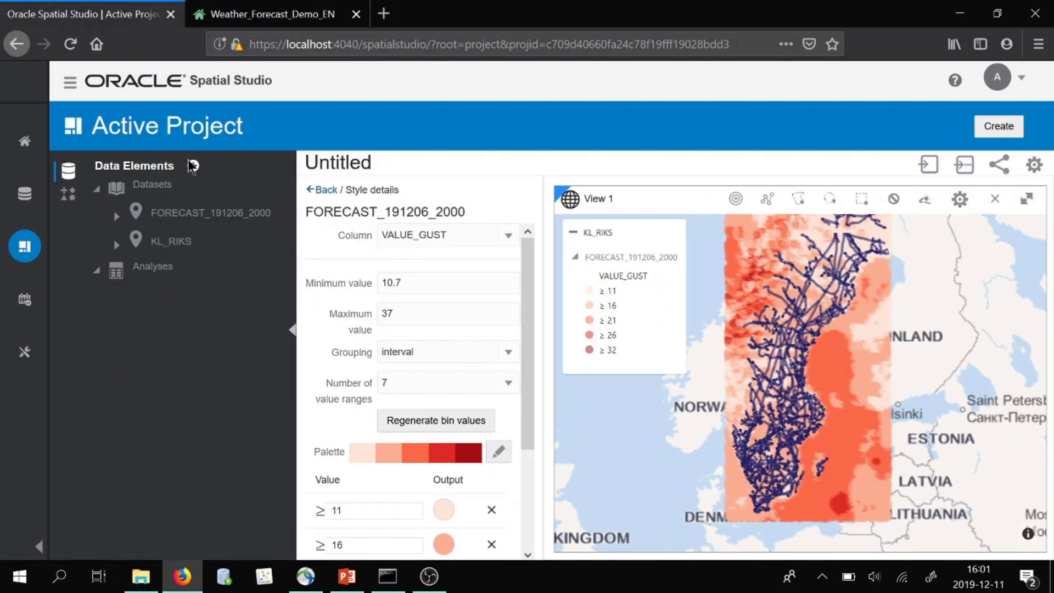
click(193, 165)
click(266, 191)
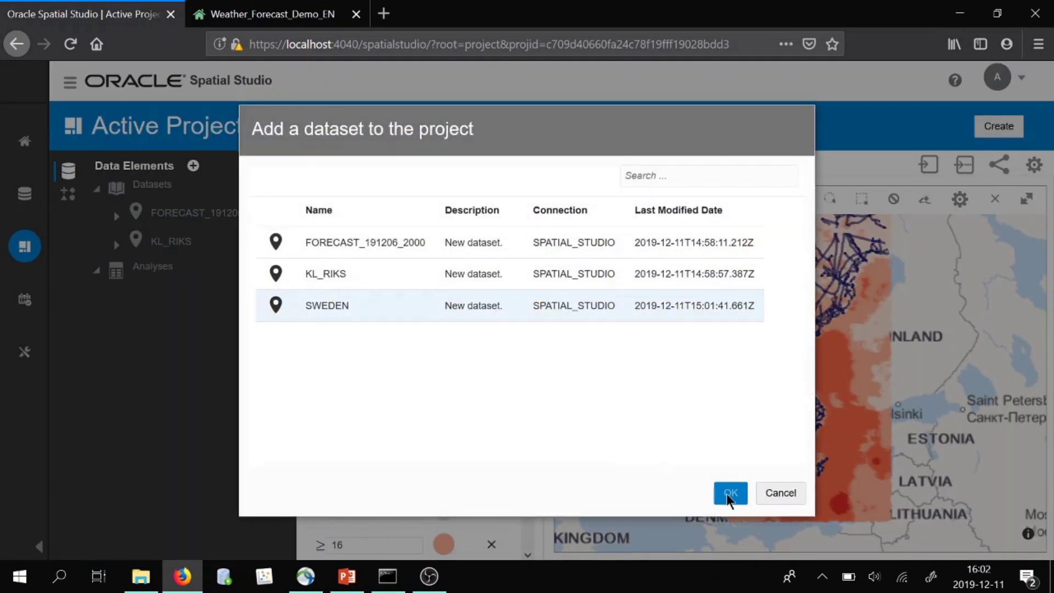
click(729, 494)
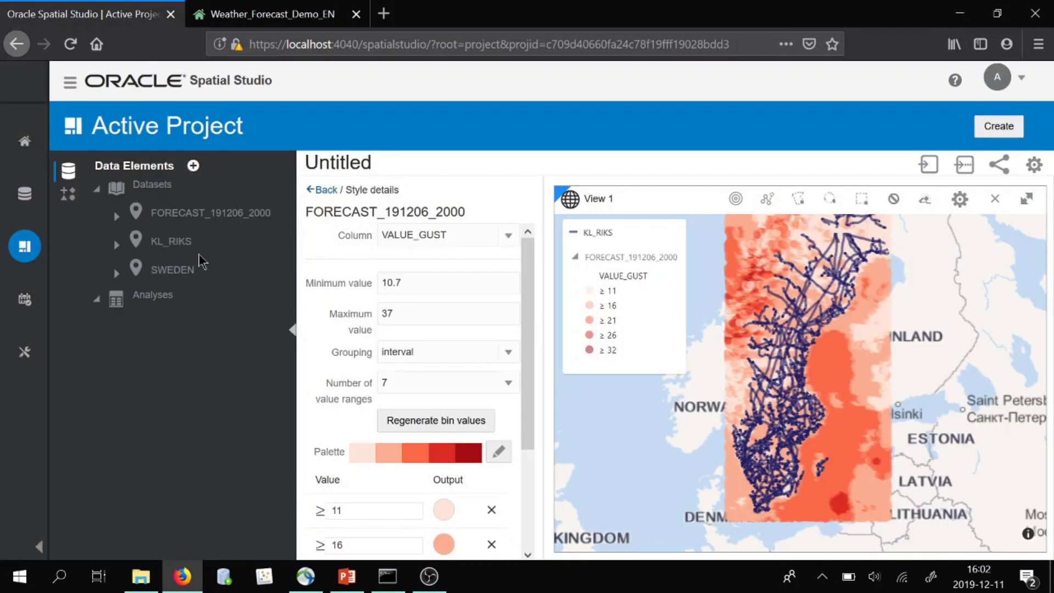
drag(202, 262, 809, 381)
Return to the layers list and open the spatial analysis operations for the FORECAST_191206_2000 layer.
click(325, 189)
click(324, 188)
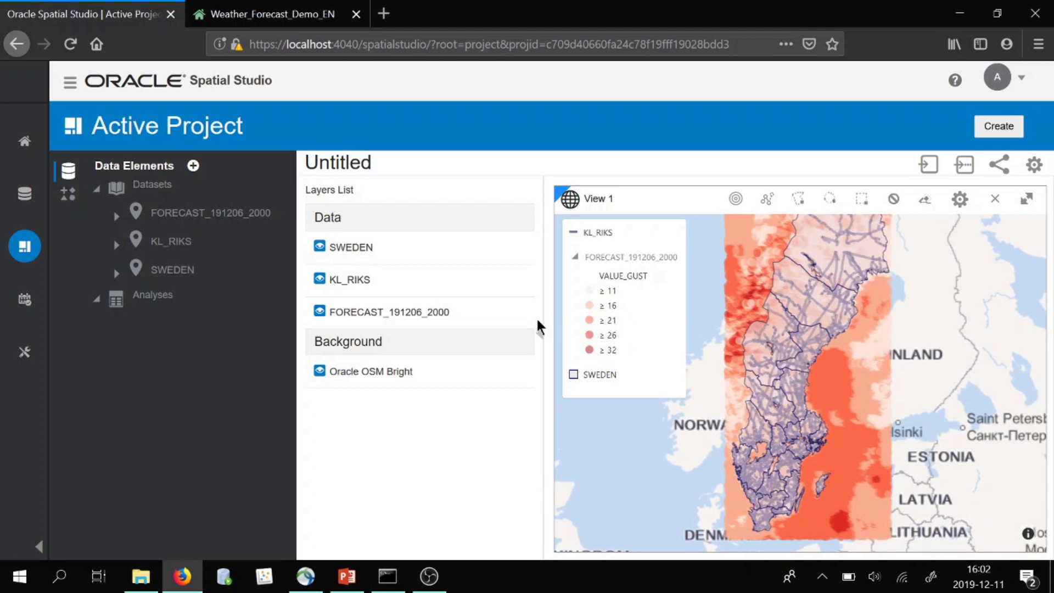
click(516, 311)
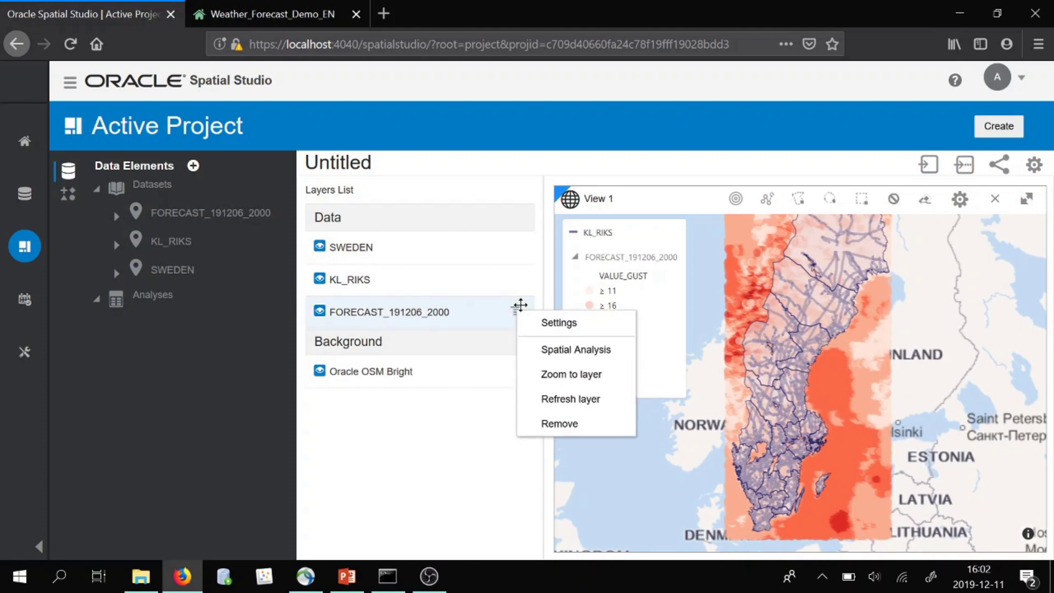
click(552, 351)
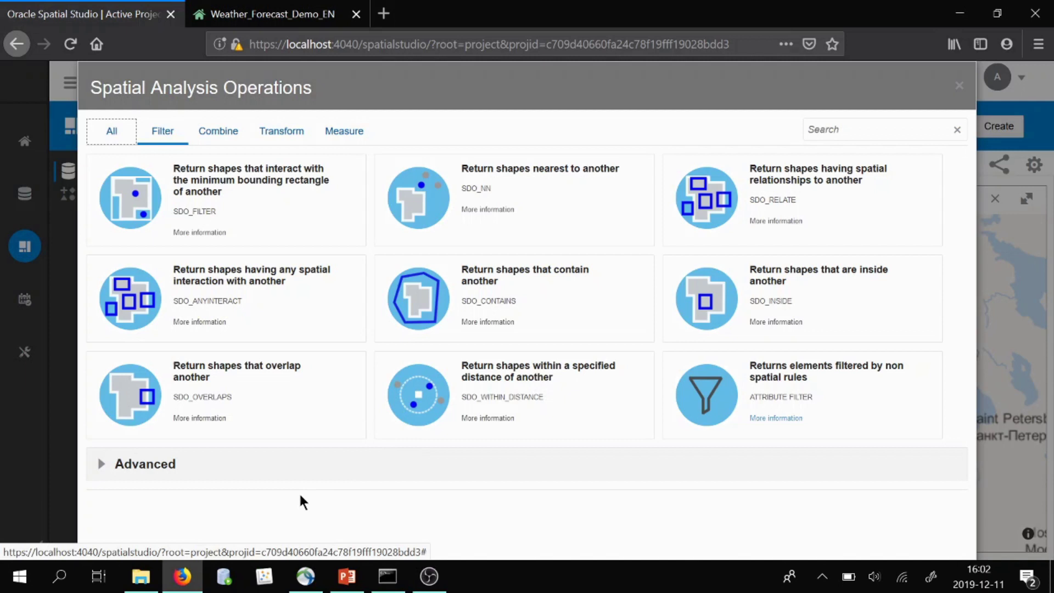
Examine the basic and advanced spatial analysis operations offered in the Filter, Combine, Transform and Measure categories.
click(99, 466)
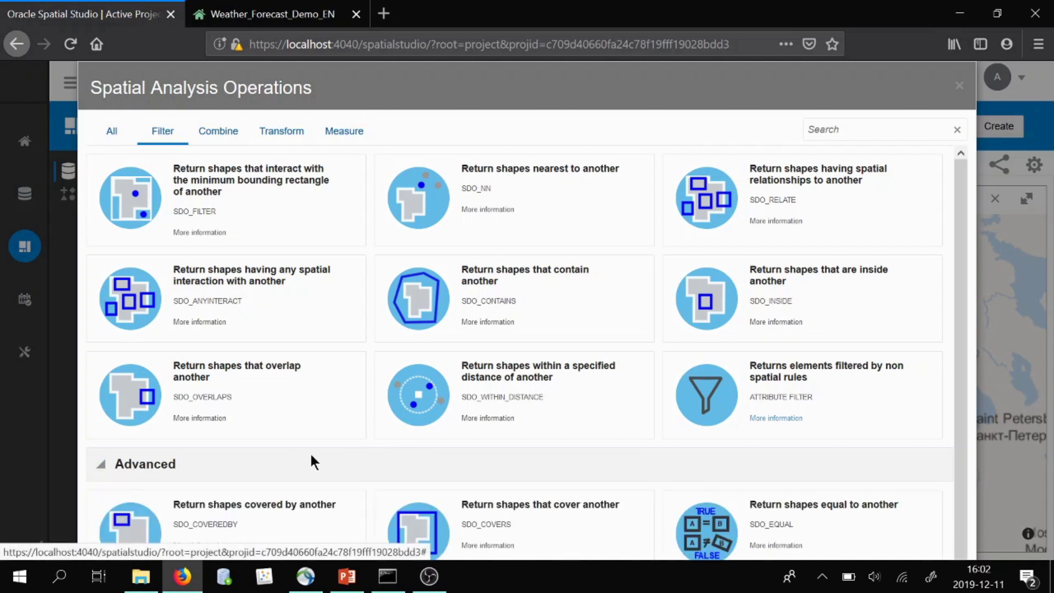
scroll(393, 465, down, 2)
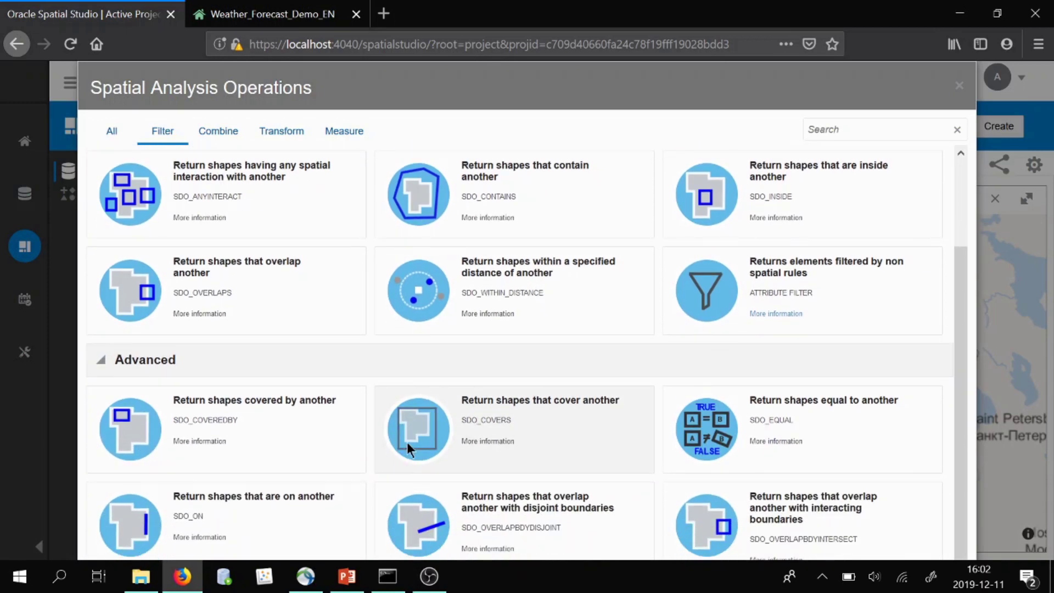
scroll(394, 409, up, 3)
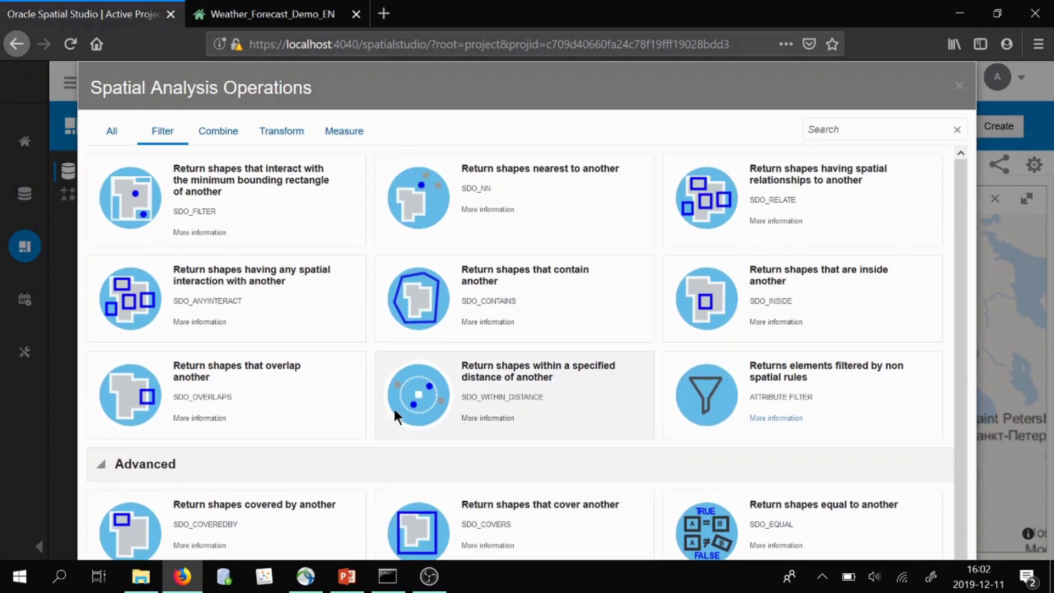
click(227, 134)
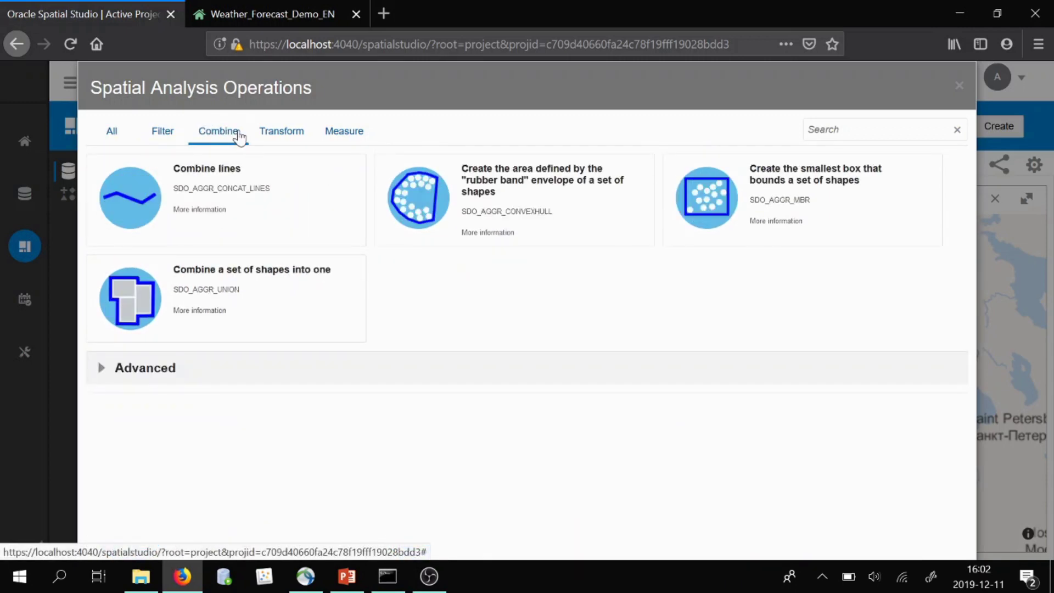
click(102, 368)
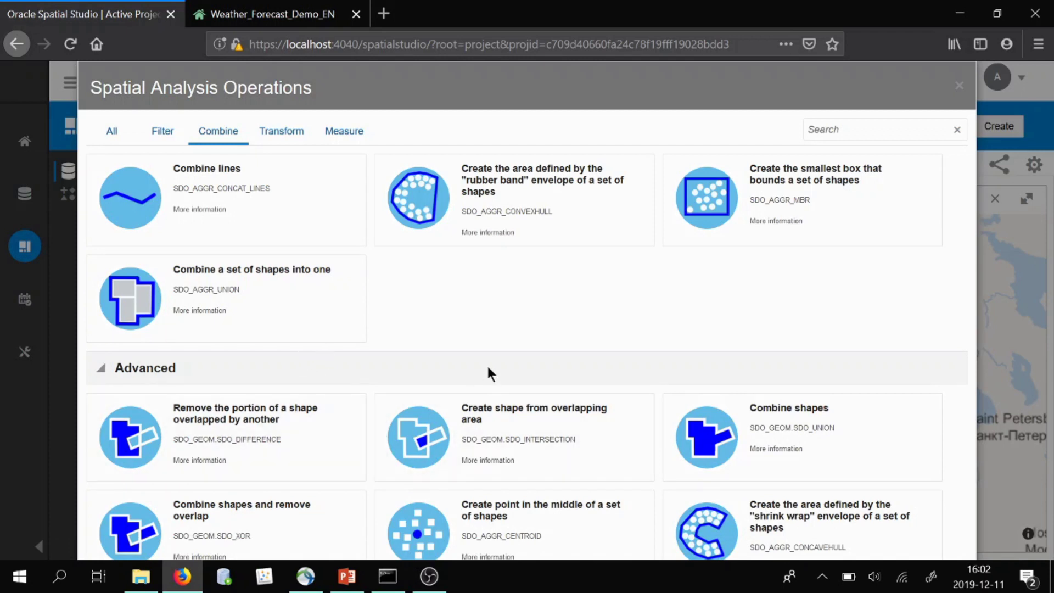
click(267, 139)
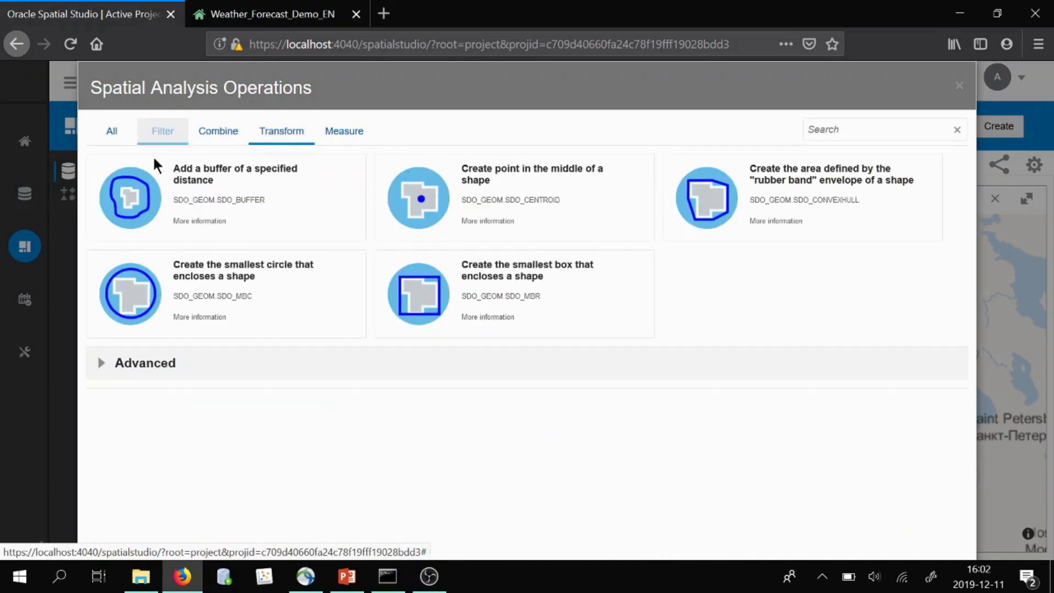
click(100, 364)
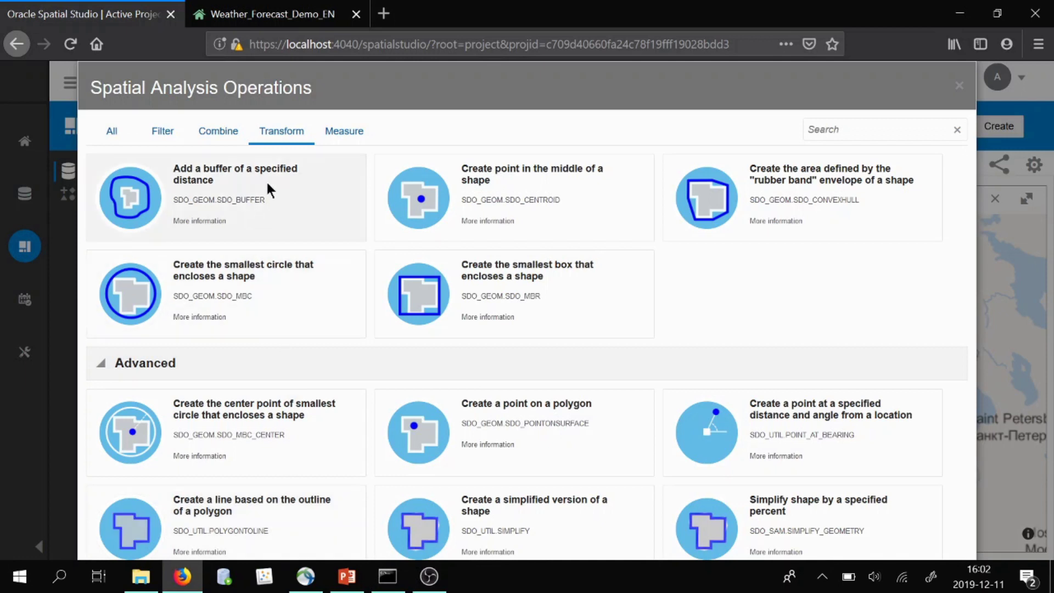
click(346, 137)
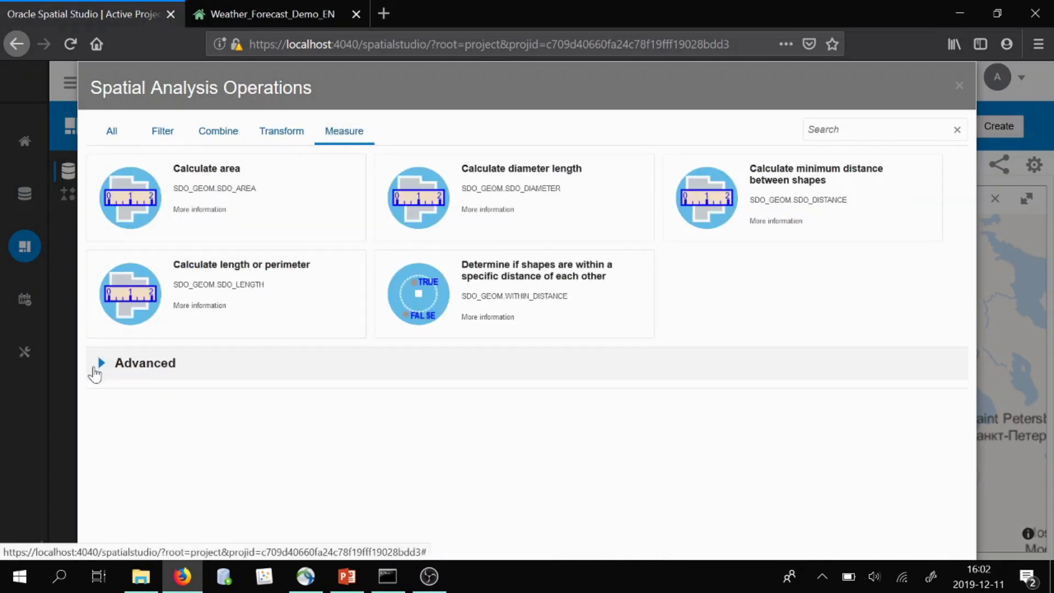
click(95, 371)
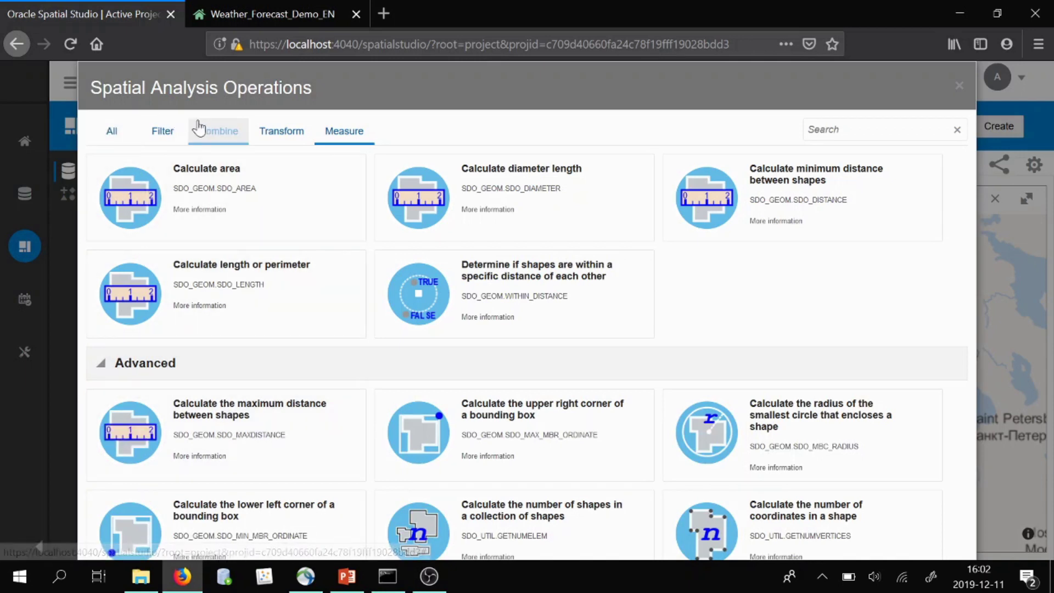
Run an Inside analysis named POINTS_SWEDEN that filters the FORECAST_191206_2000 LON&LAT layer by SWEDEN.GEOM.
click(171, 134)
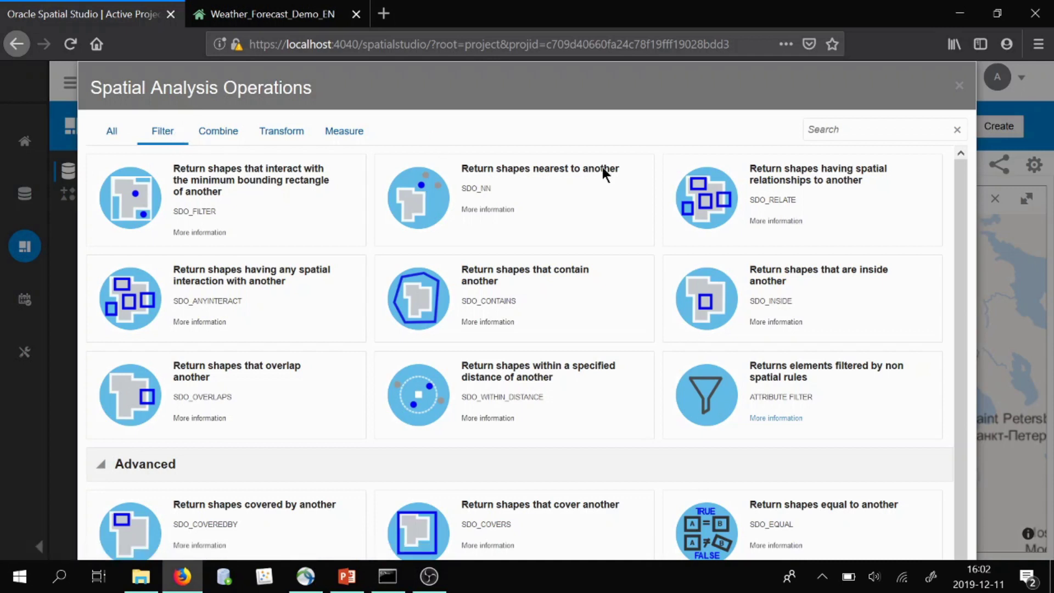
click(746, 285)
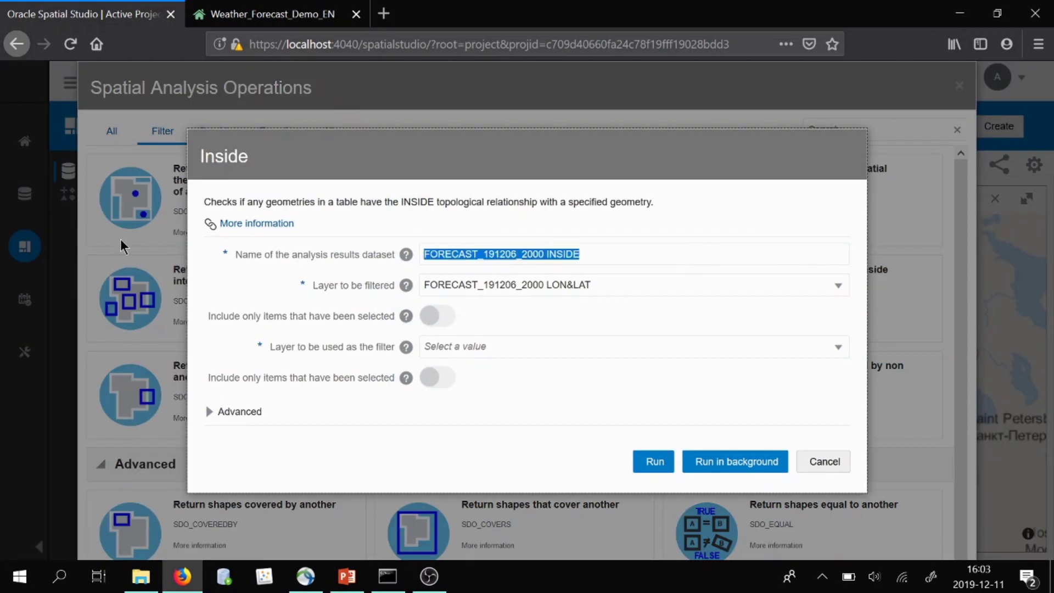
text(S_SWEDEN)
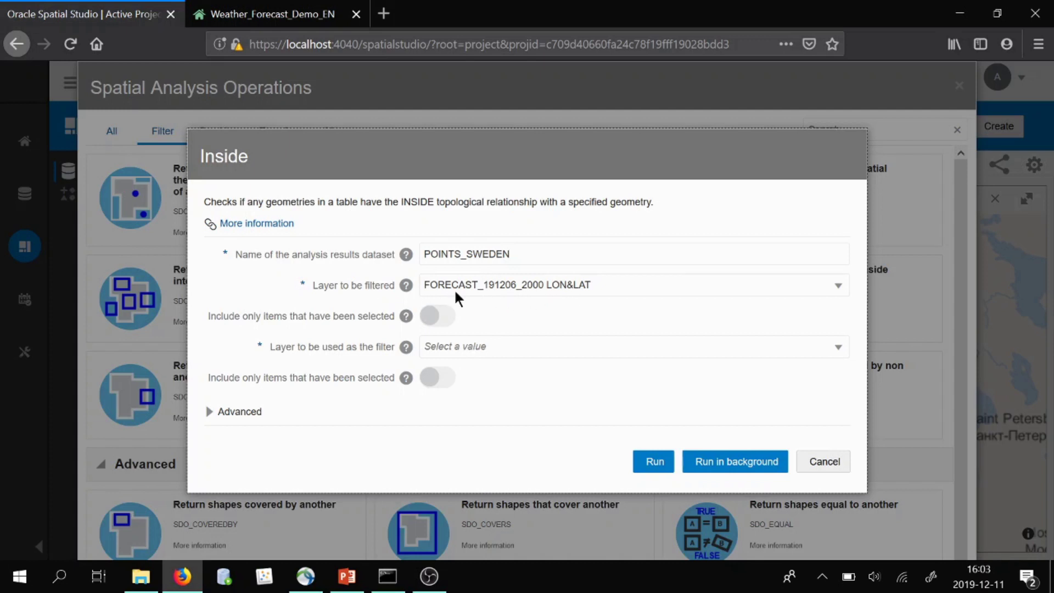
click(474, 352)
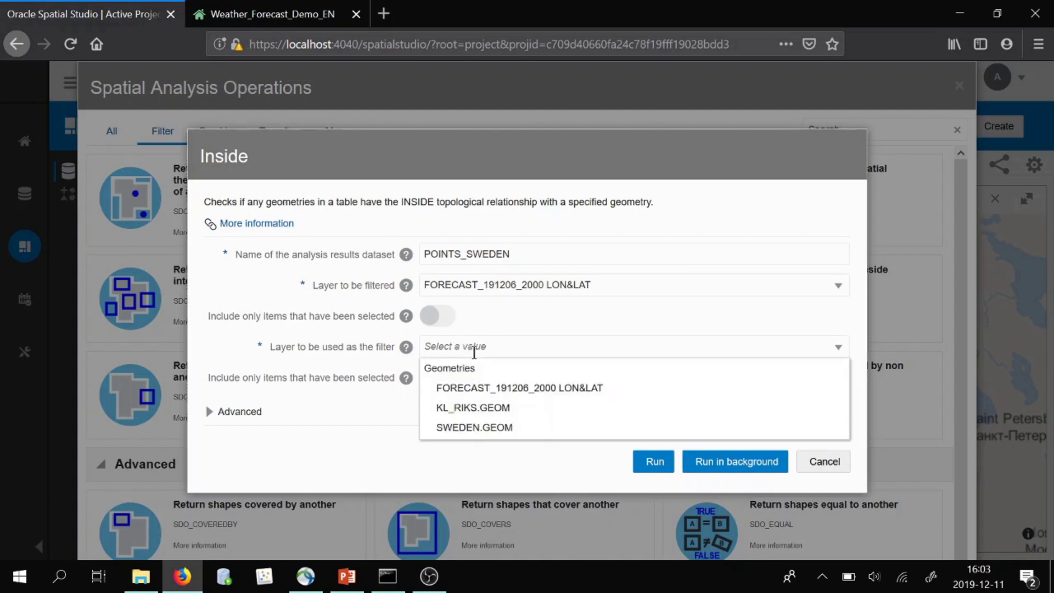
click(506, 428)
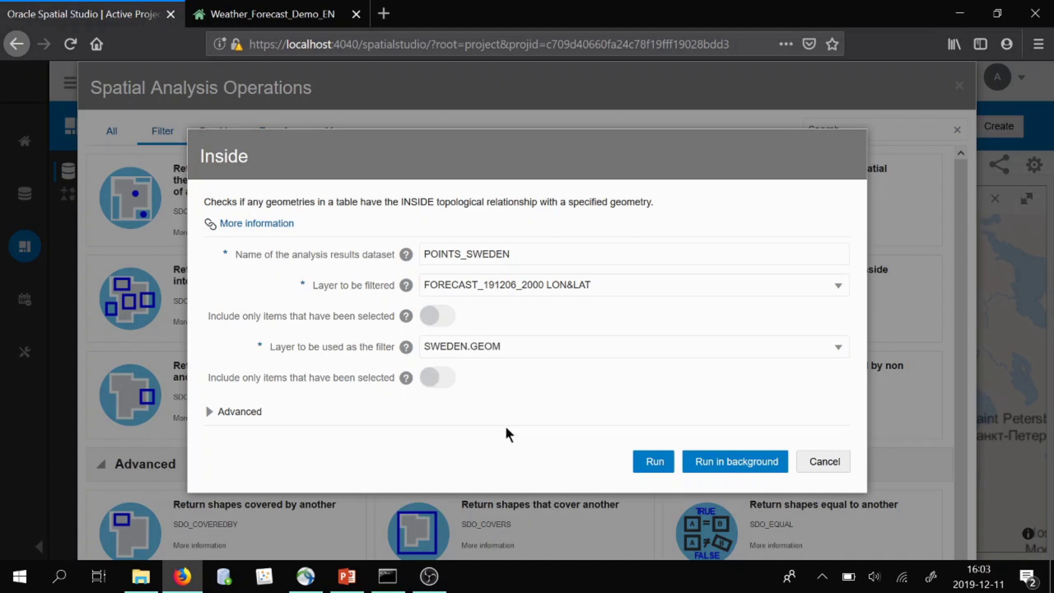
click(647, 461)
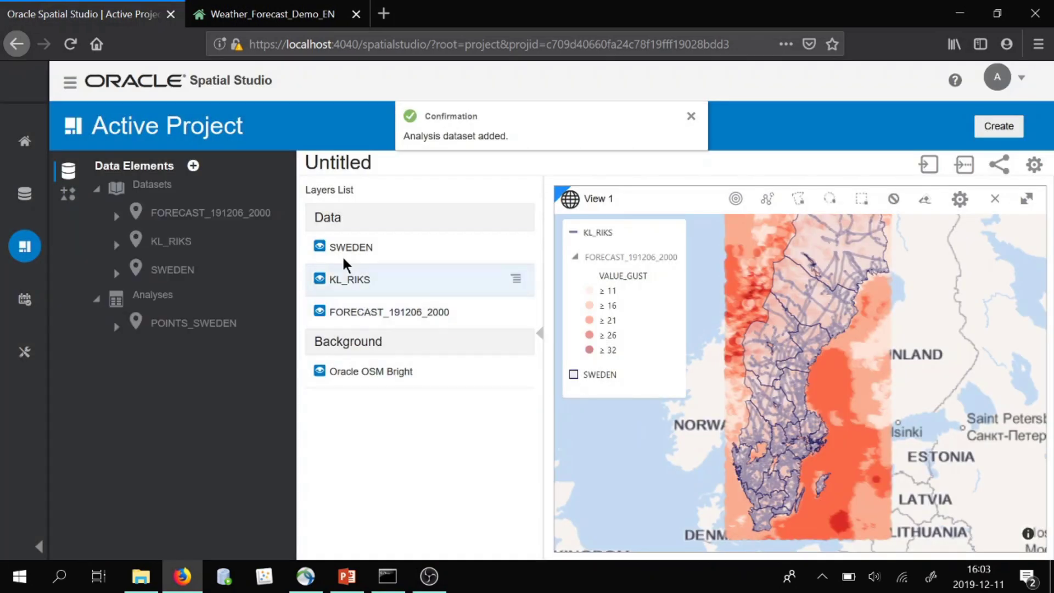
Hide the SWEDEN, KL_RIKS and FORECAST_191206_2000 layers and place the POINTS_SWEDEN analysis on the map.
click(319, 245)
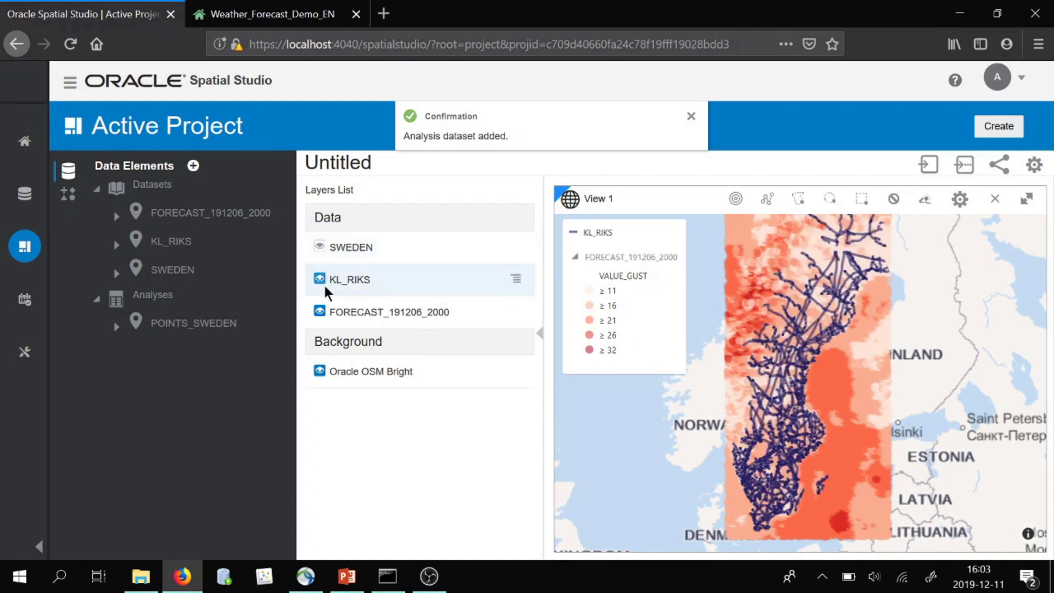
click(319, 278)
click(320, 311)
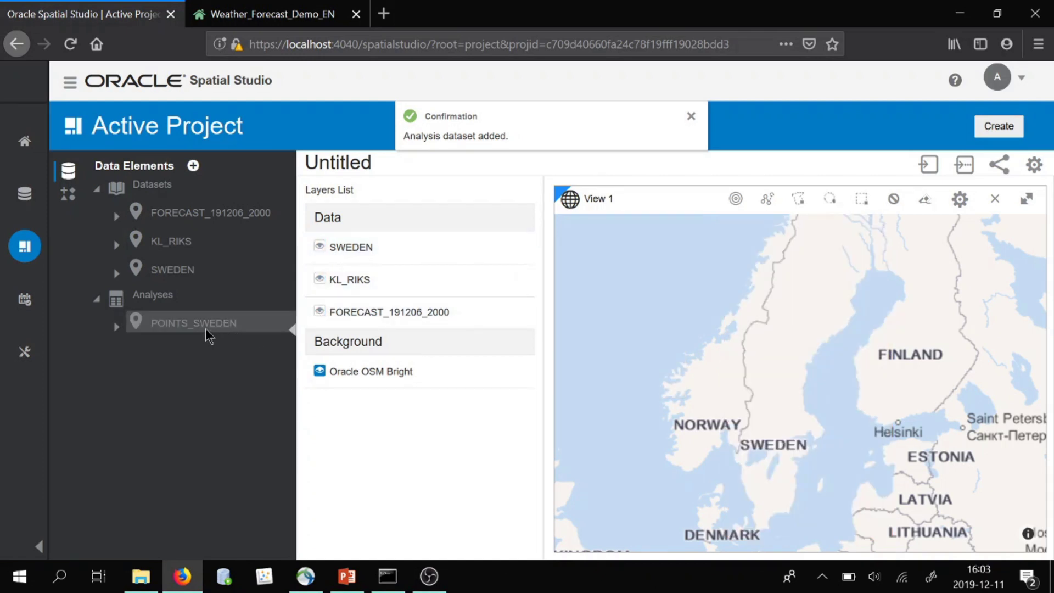
drag(207, 328, 778, 373)
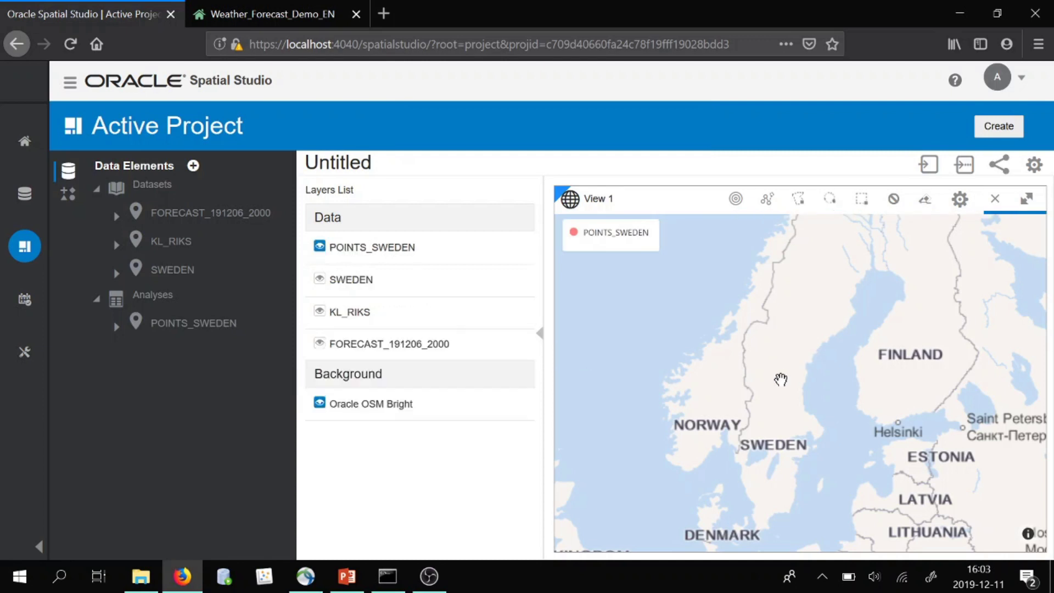
Examine the coverage of the POINTS_SWEDEN layer across Sweden on the map.
scroll(778, 374, down, 1)
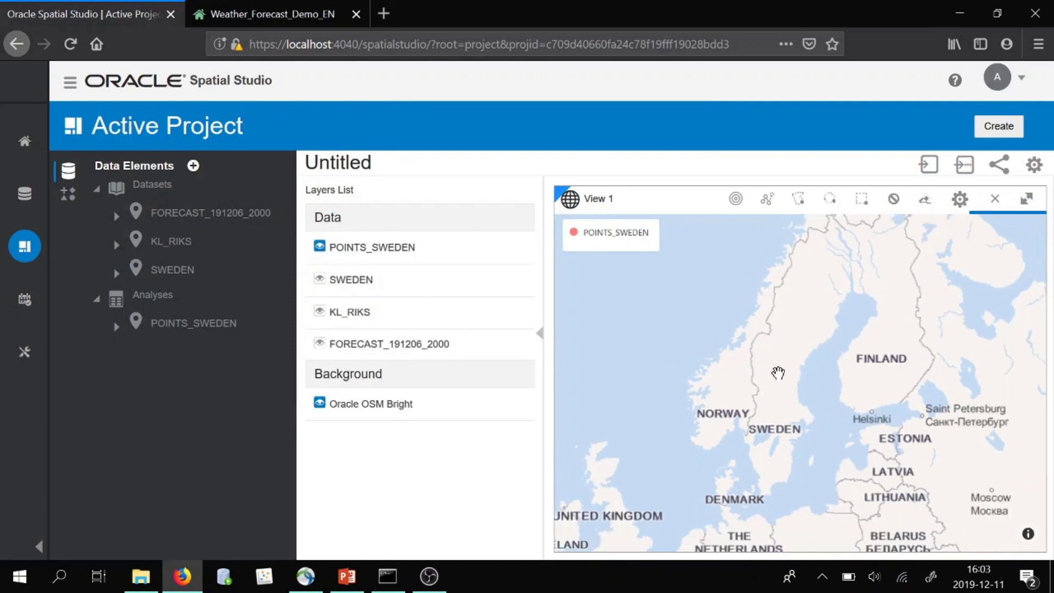
drag(779, 374, 769, 398)
scroll(765, 466, up, 2)
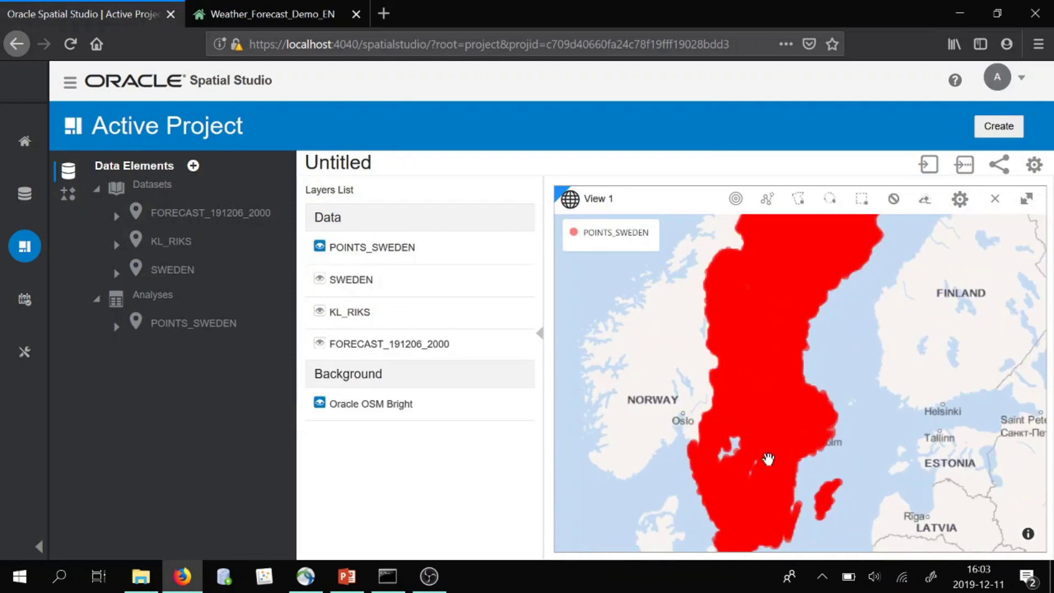
scroll(766, 432, down, 1)
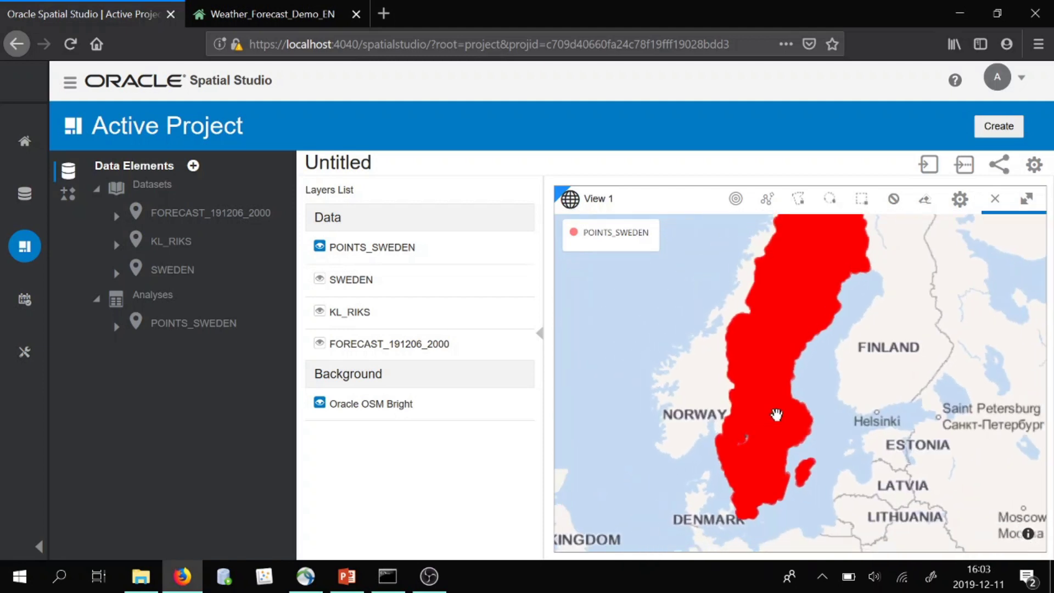
drag(777, 416, 765, 435)
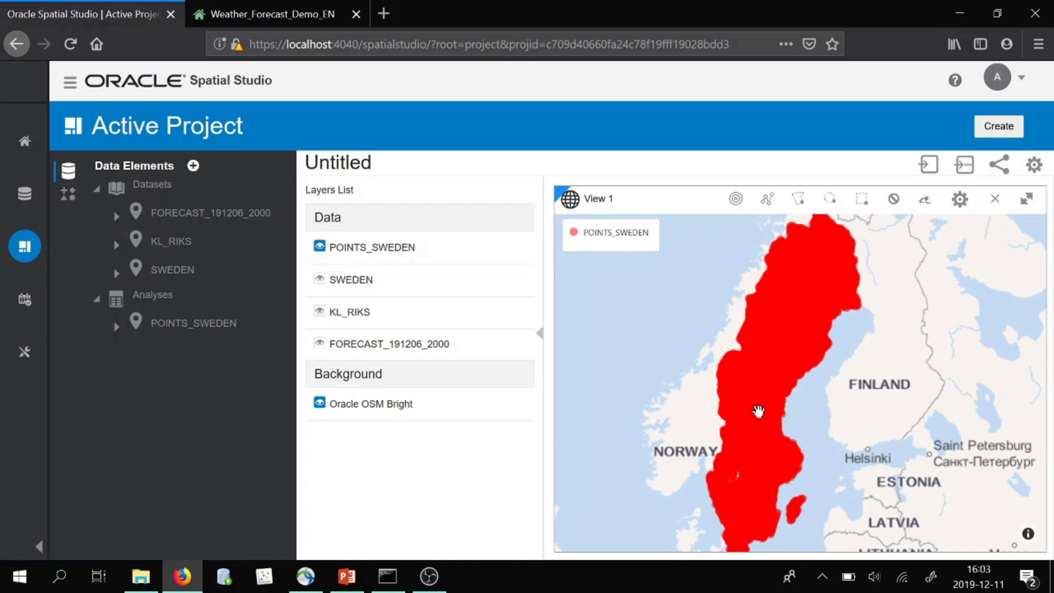
scroll(747, 425, up, 2)
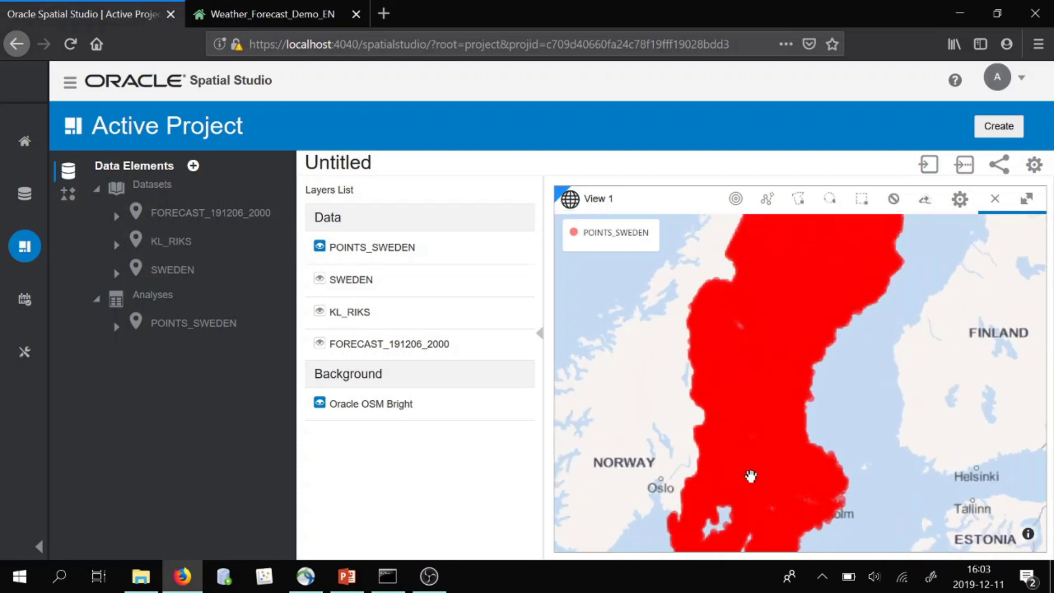
scroll(770, 450, down, 2)
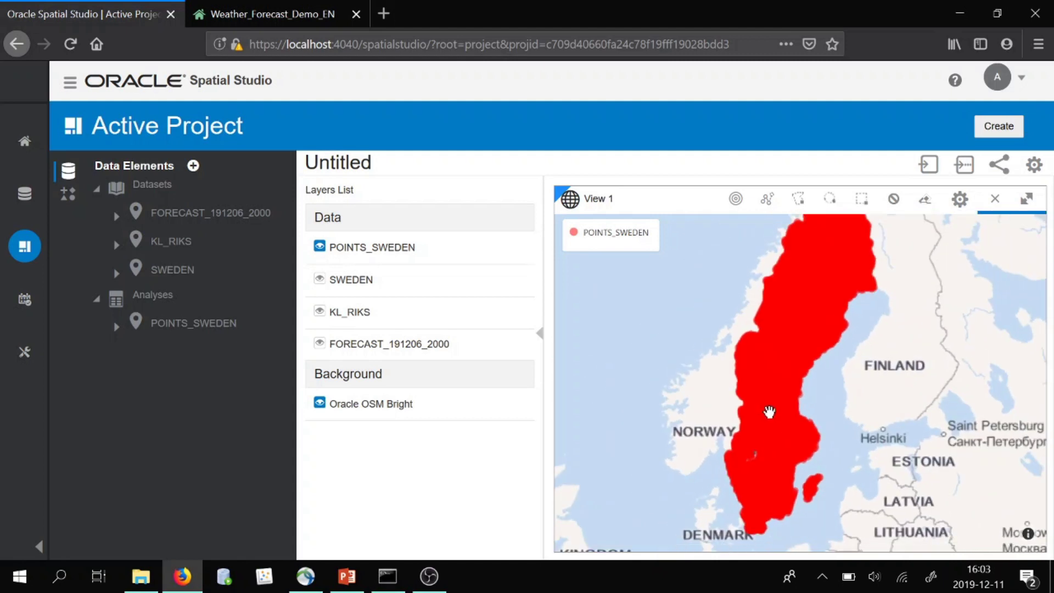
drag(769, 412, 749, 431)
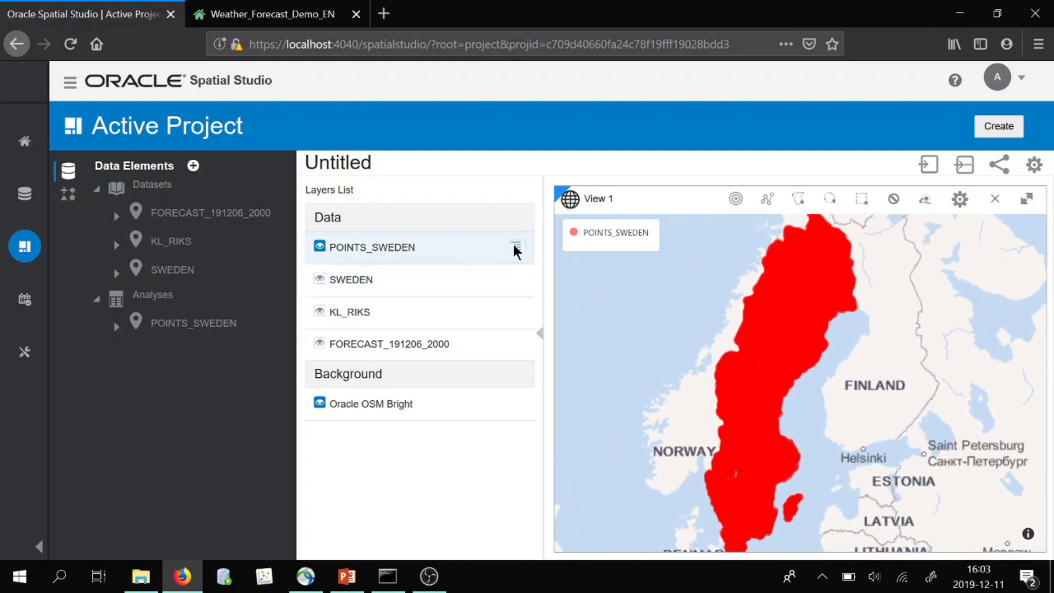
Start an attribute filter analysis on the POINTS_SWEDEN layer and name its results dataset EXTREM_WINDS.
click(514, 246)
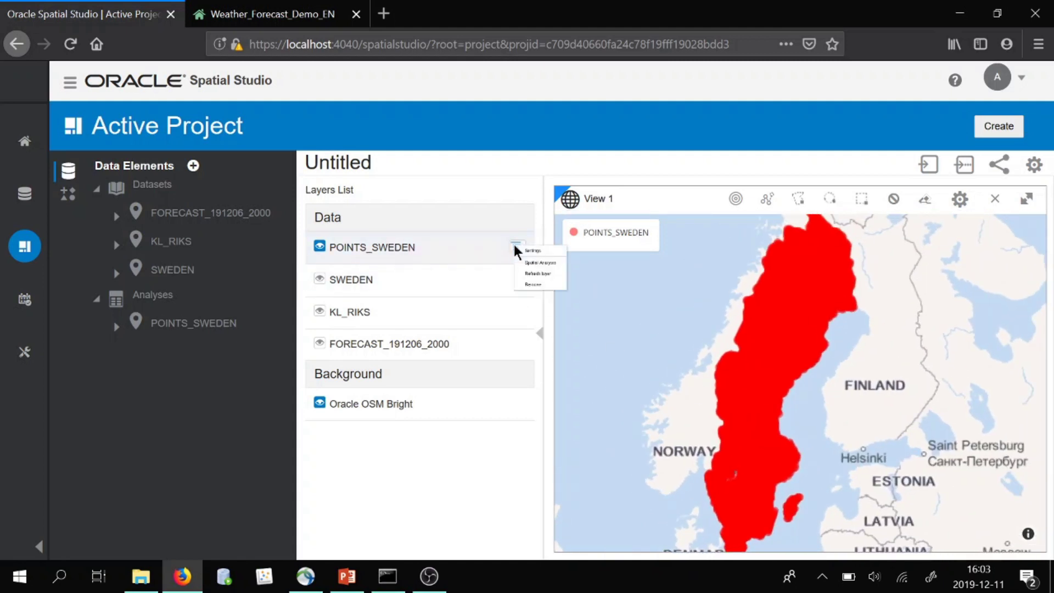
click(548, 282)
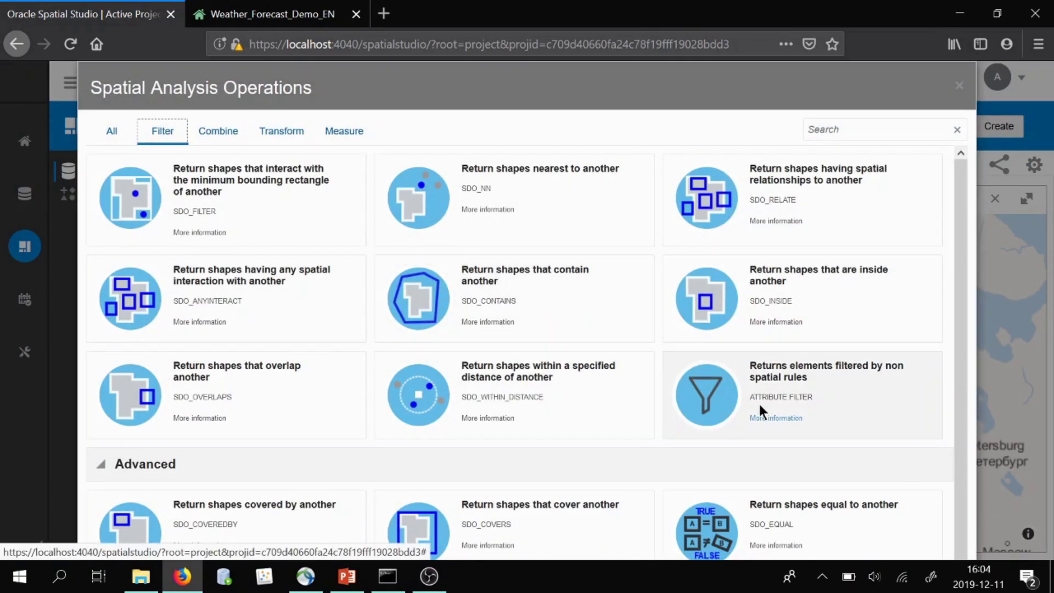
click(784, 372)
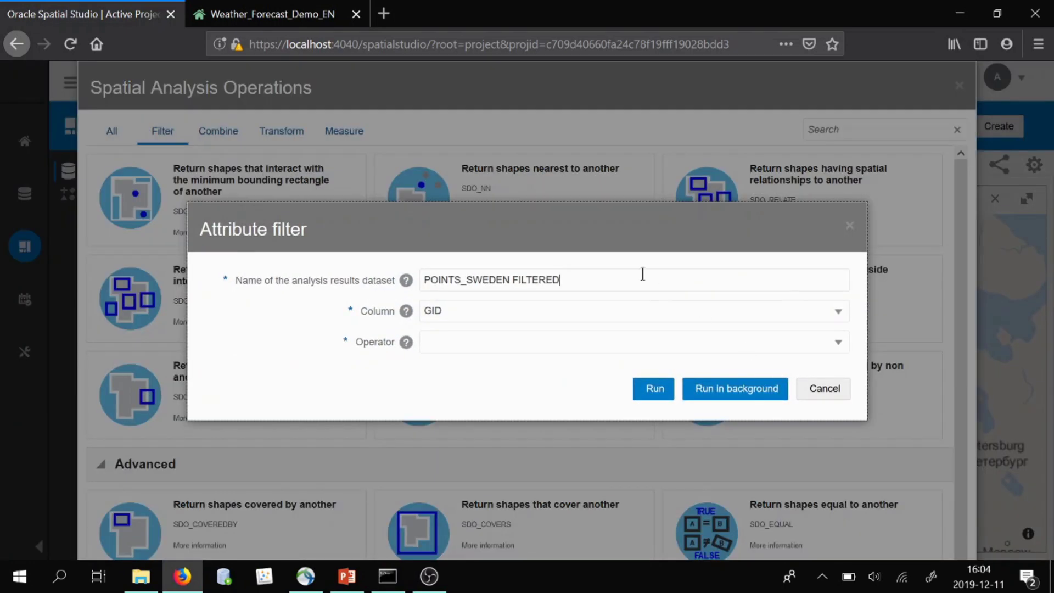
double_click(536, 279)
click(648, 286)
key(ctrl+a)
text(EX)
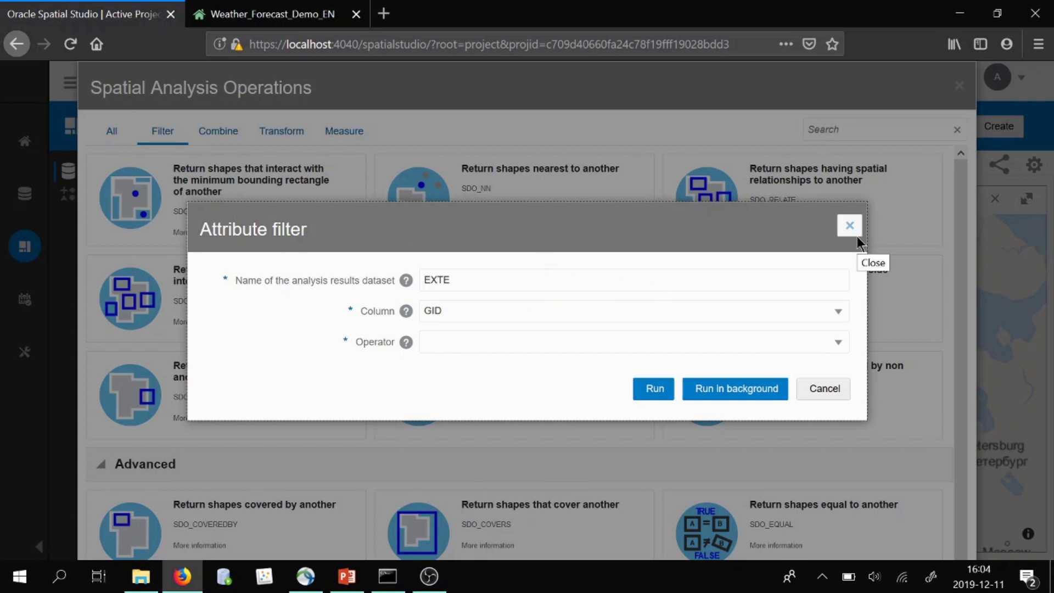
text(TREM_WINDS)
Run the EXTREM_WINDS attribute filter for records whose VALUE_GUST is greater than 23.
click(590, 310)
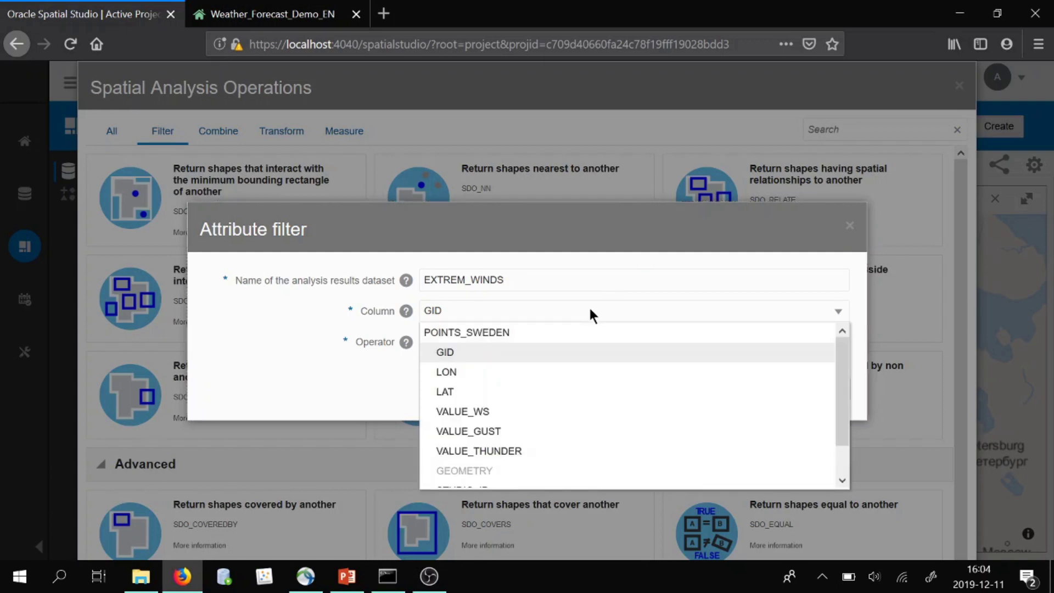
click(567, 441)
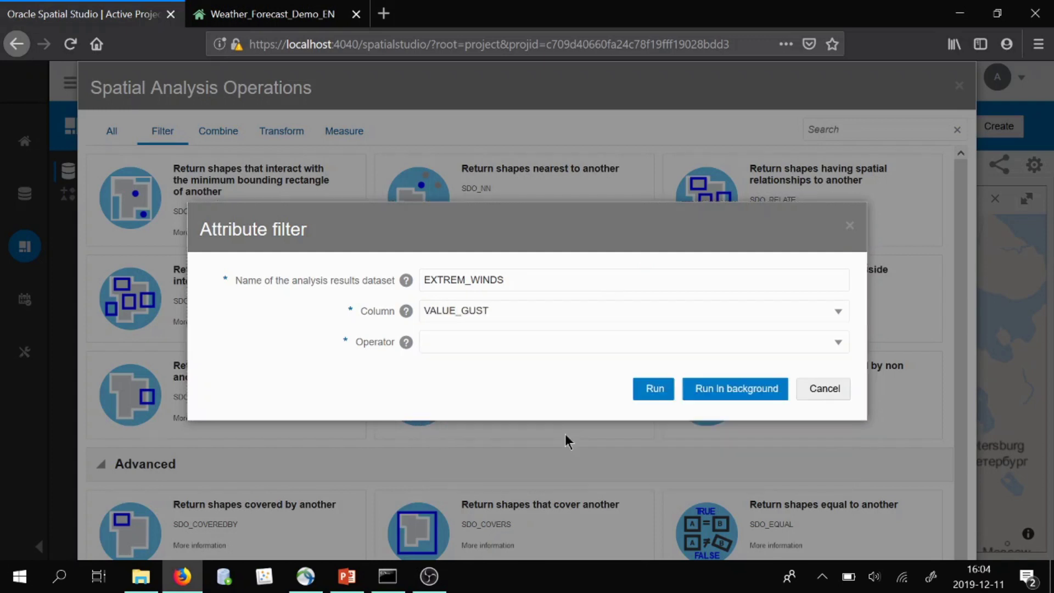
click(497, 340)
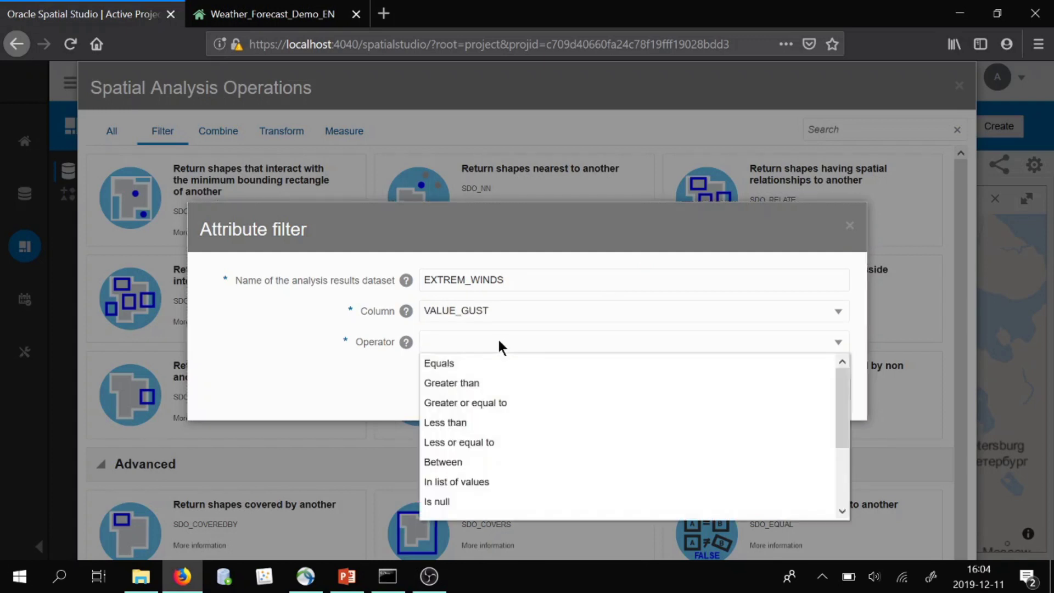
click(502, 384)
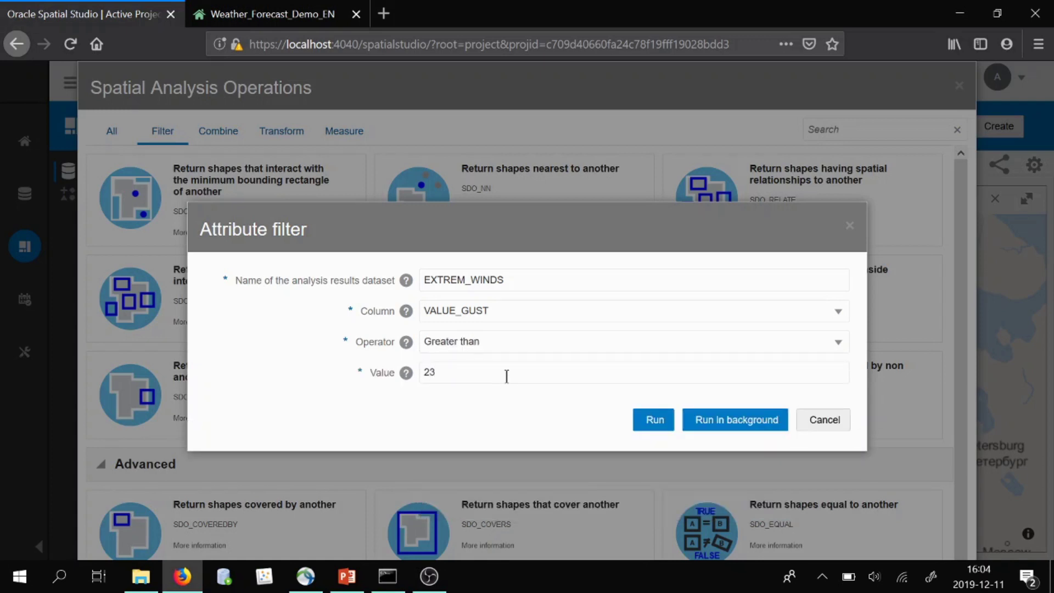
click(643, 419)
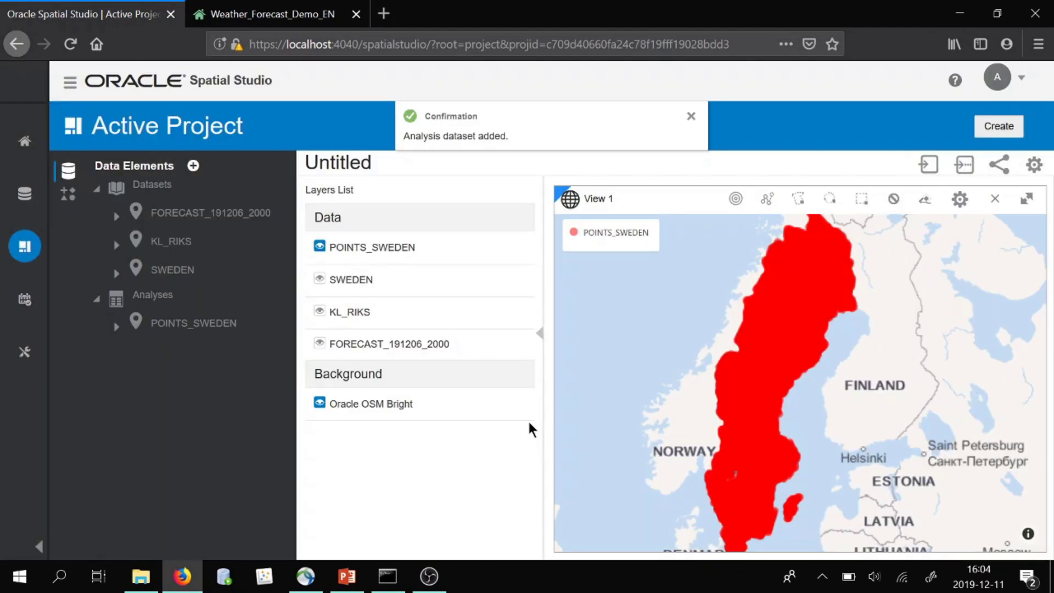
Hide the POINTS_SWEDEN layer and place the EXTREM_WINDS analysis on the map to view where the extreme gusts lie.
click(319, 246)
drag(127, 354, 640, 404)
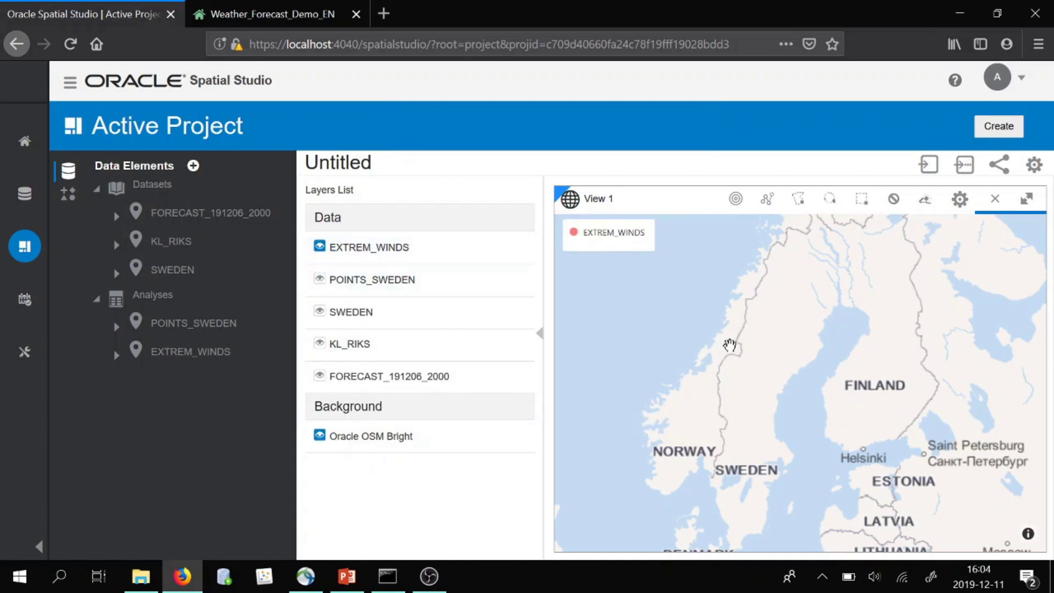
mouse_move(784, 459)
mouse_down()
mouse_move(742, 407)
mouse_move(753, 420)
mouse_up()
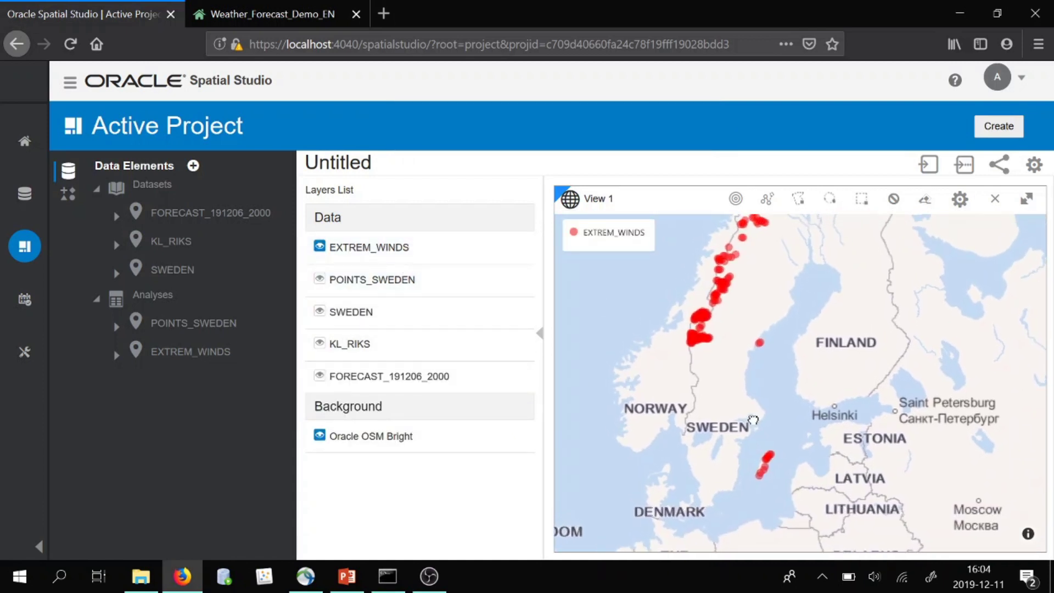
scroll(716, 286, up, 1)
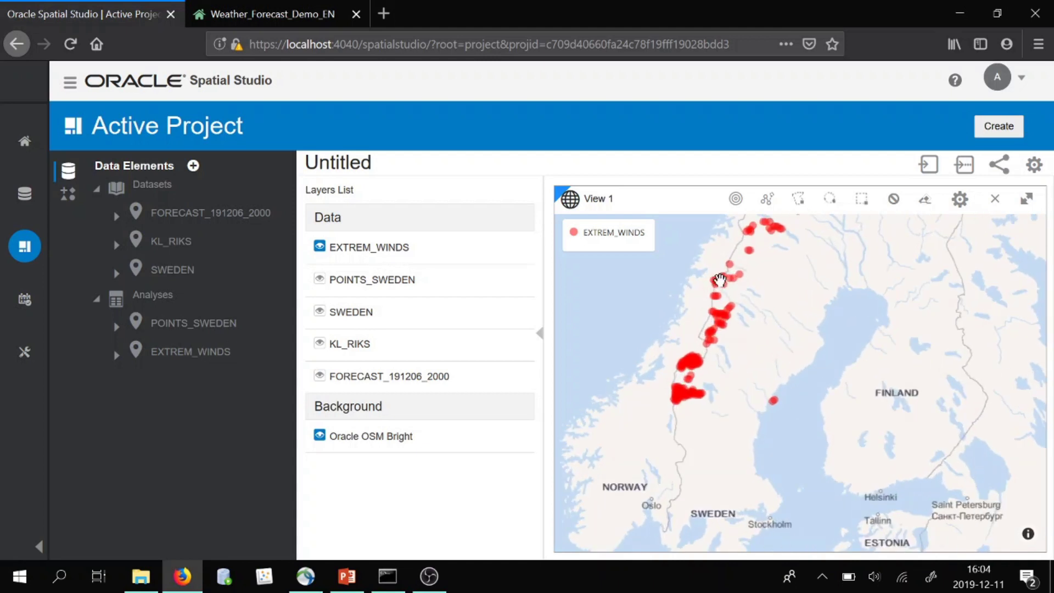
drag(719, 280, 748, 283)
scroll(743, 381, down, 1)
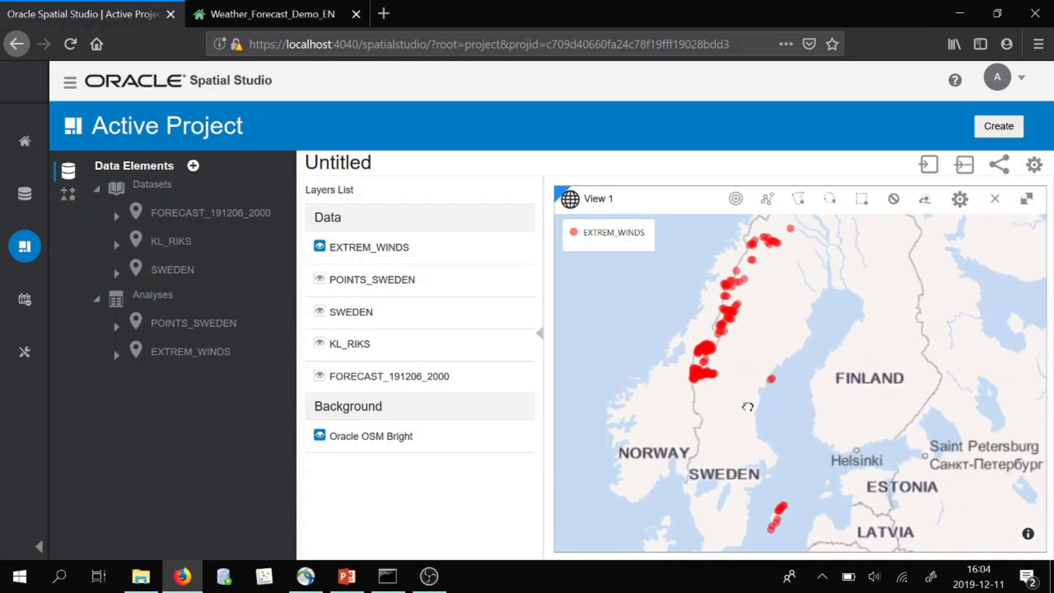
mouse_move(747, 407)
mouse_down()
mouse_move(749, 434)
mouse_move(747, 406)
mouse_move(747, 420)
mouse_up()
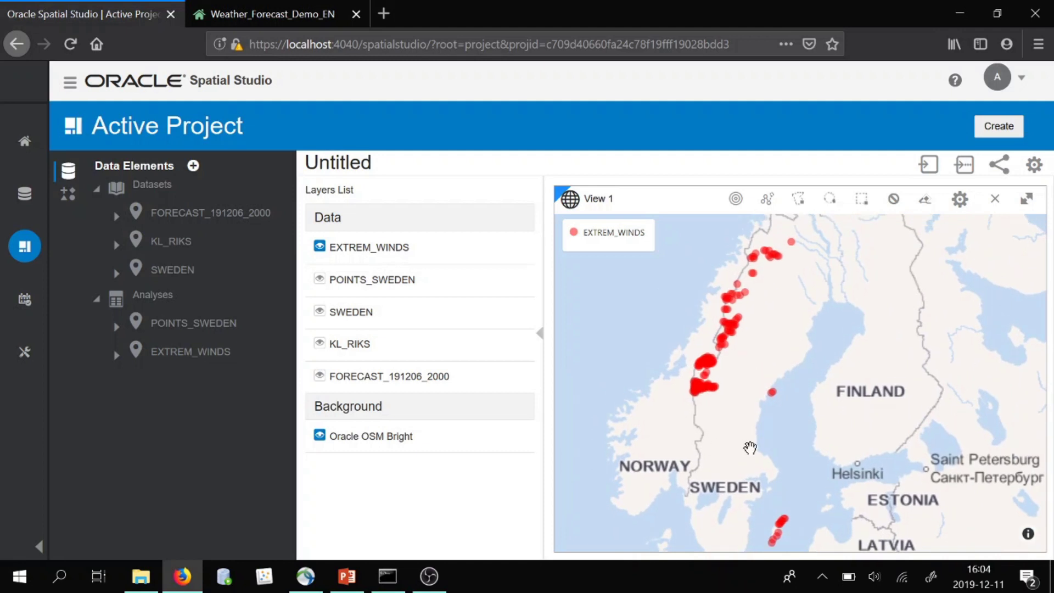
Show the KL_RIKS power lines together with the EXTREM_WINDS points and compare their locations across Sweden.
click(319, 343)
drag(793, 439, 786, 400)
scroll(701, 338, up, 1)
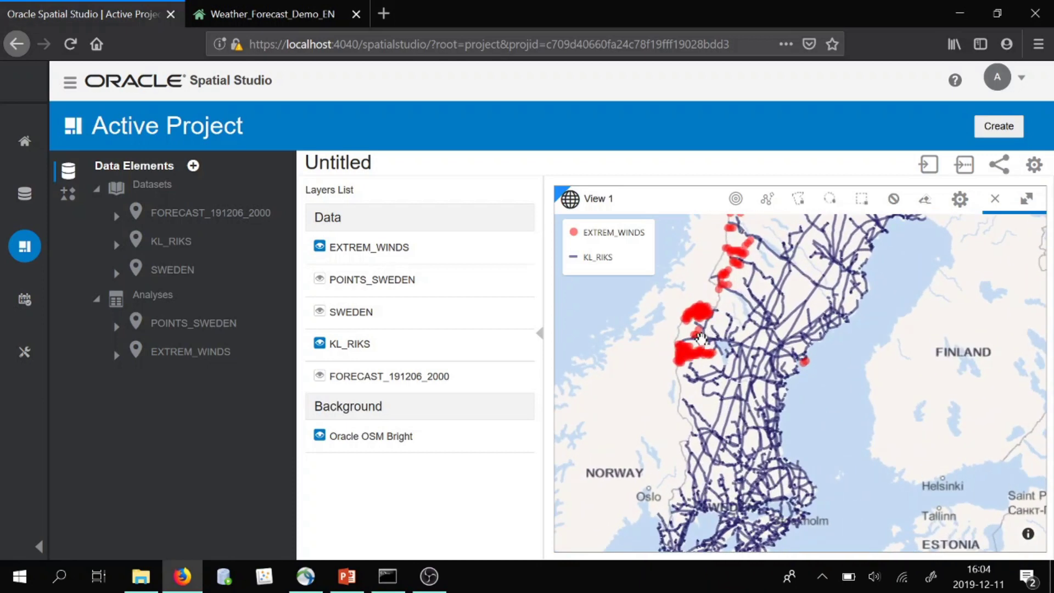
scroll(701, 336, up, 1)
scroll(708, 333, down, 4)
scroll(737, 340, up, 4)
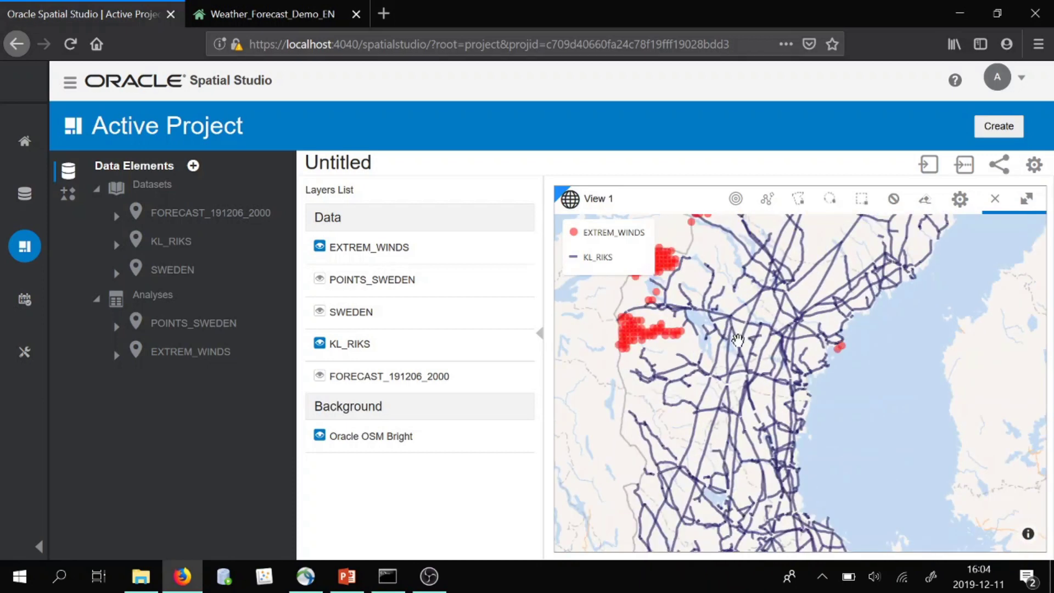
scroll(737, 341, down, 3)
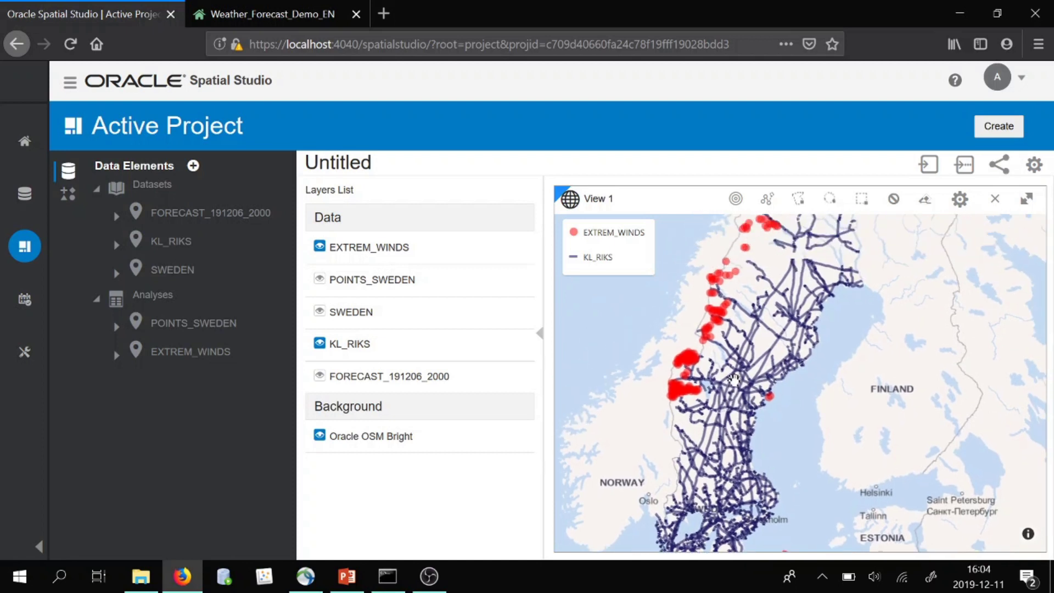
scroll(733, 378, down, 2)
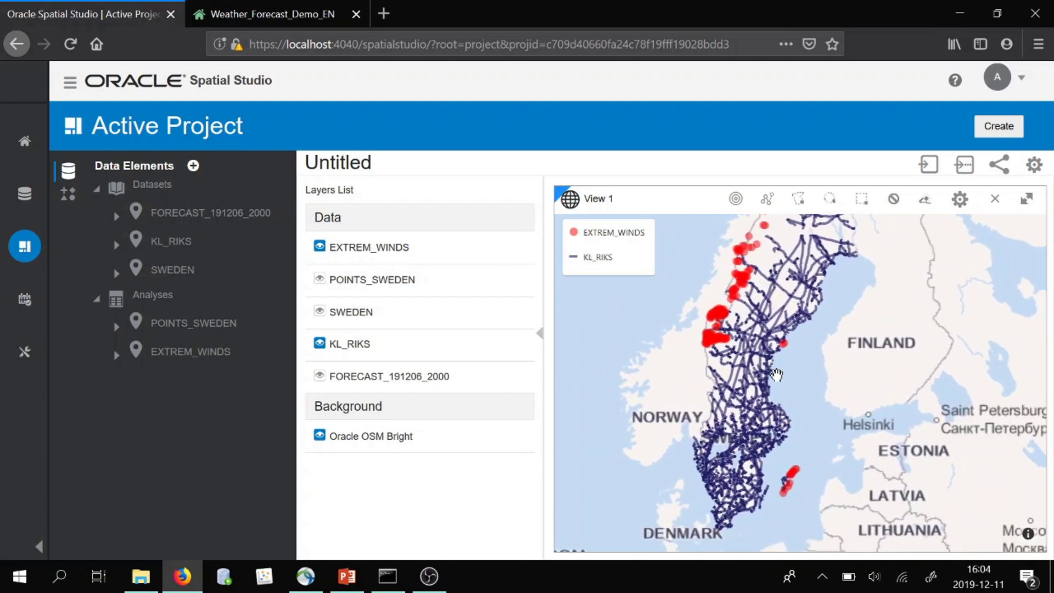
Start a Within distance analysis on the KL_RIKS layer and name its results dataset POWERLINES_AT_RISK.
click(515, 343)
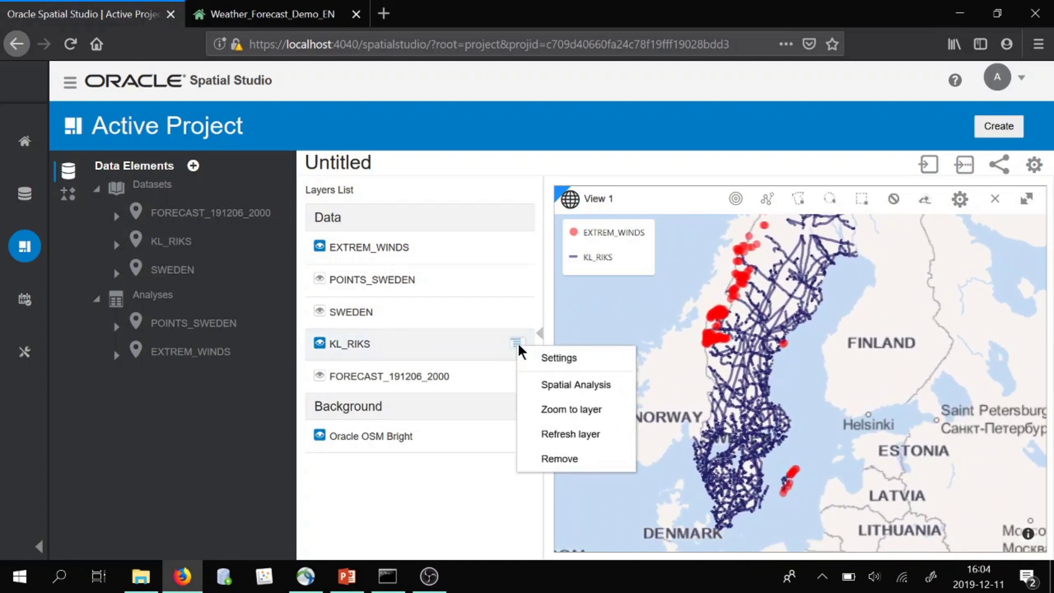
click(556, 393)
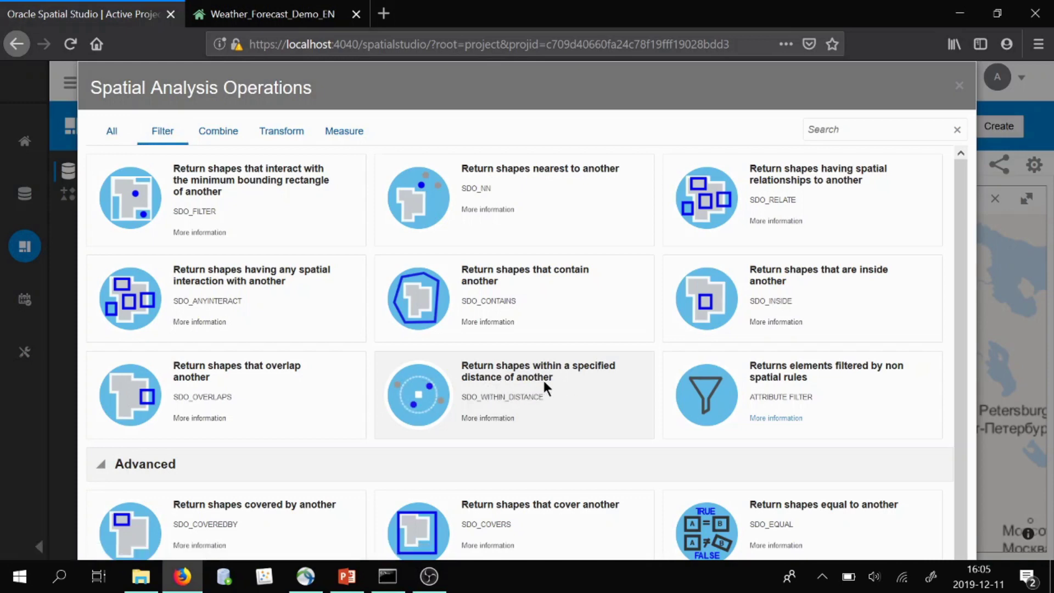
click(544, 381)
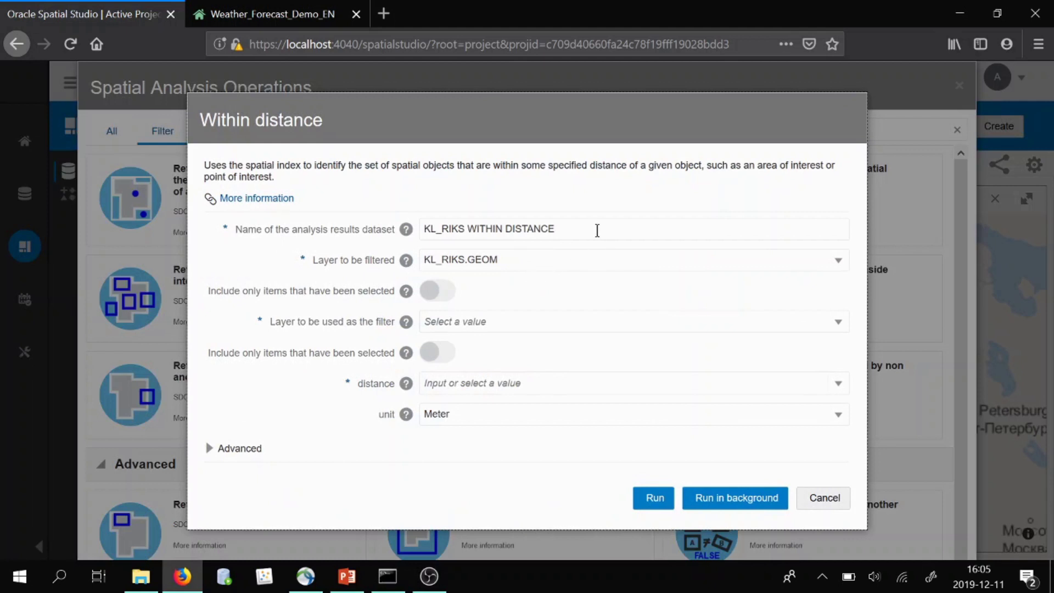
drag(597, 230, 323, 219)
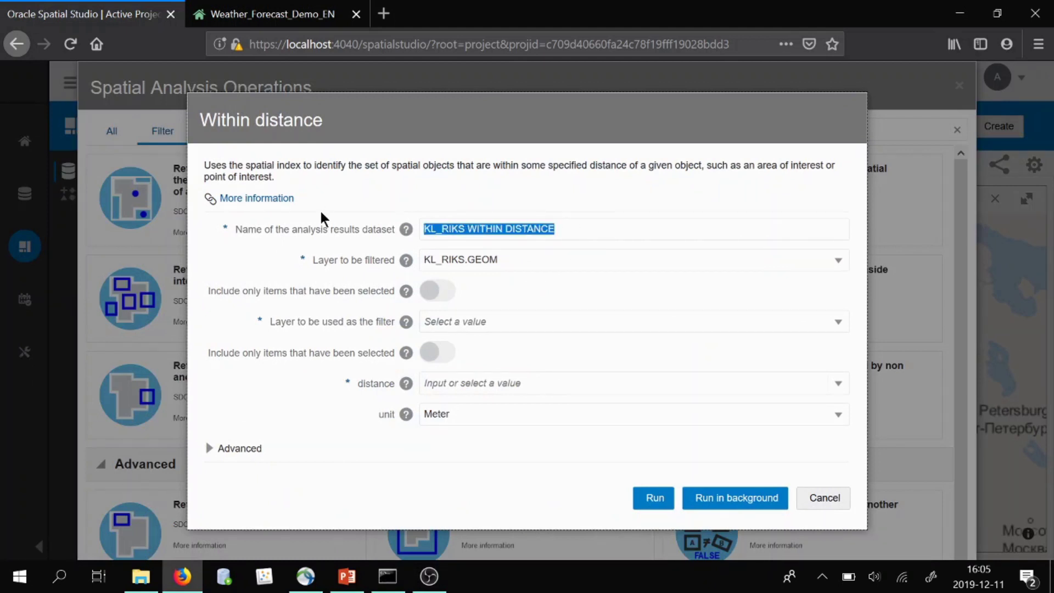
text(POWERLINES_AT_RISK)
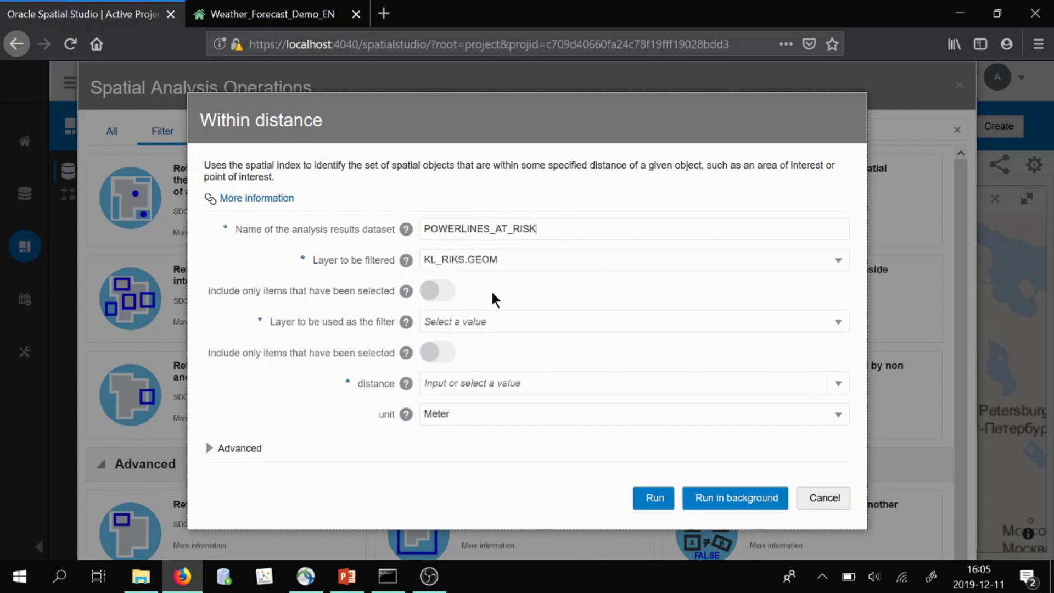
Use EXTREM_WINDS.GEOMETRY as the filter layer with a distance of 10, choose the distance unit, and run the Within distance analysis.
click(503, 321)
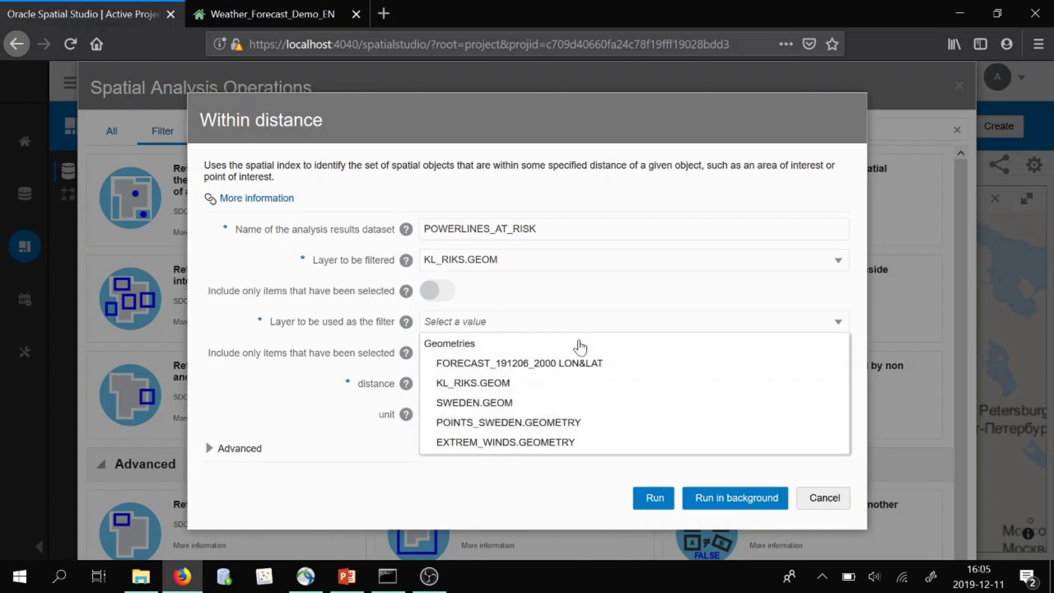
click(571, 442)
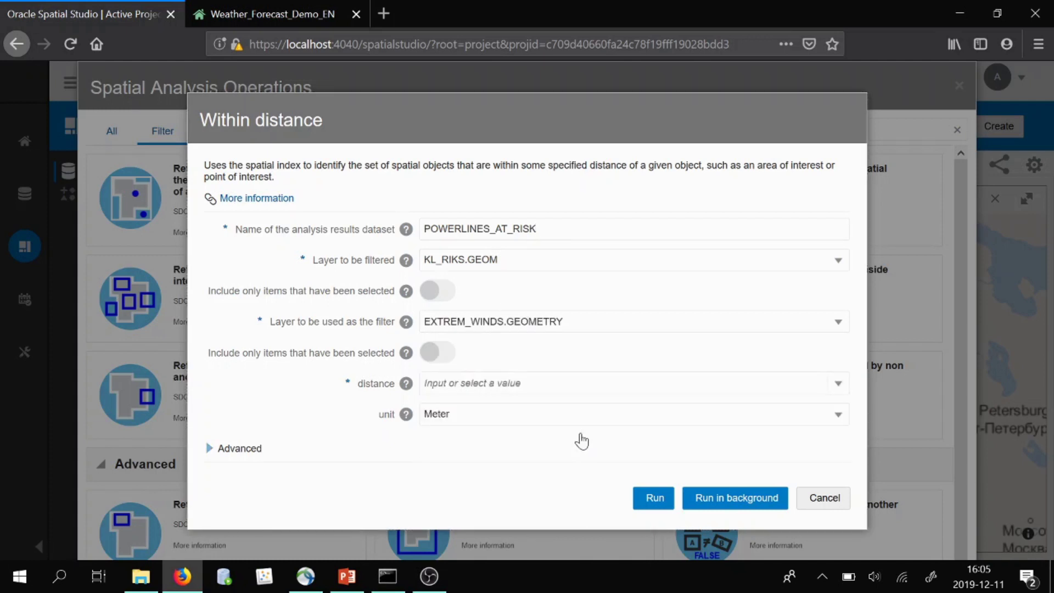
click(582, 381)
text(10)
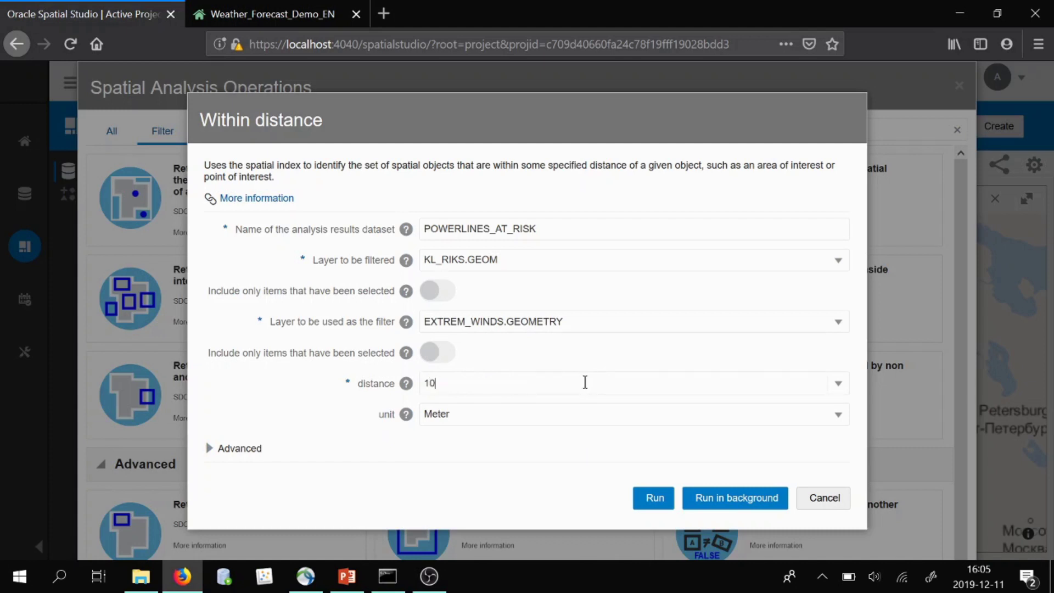
click(504, 411)
click(530, 294)
click(655, 499)
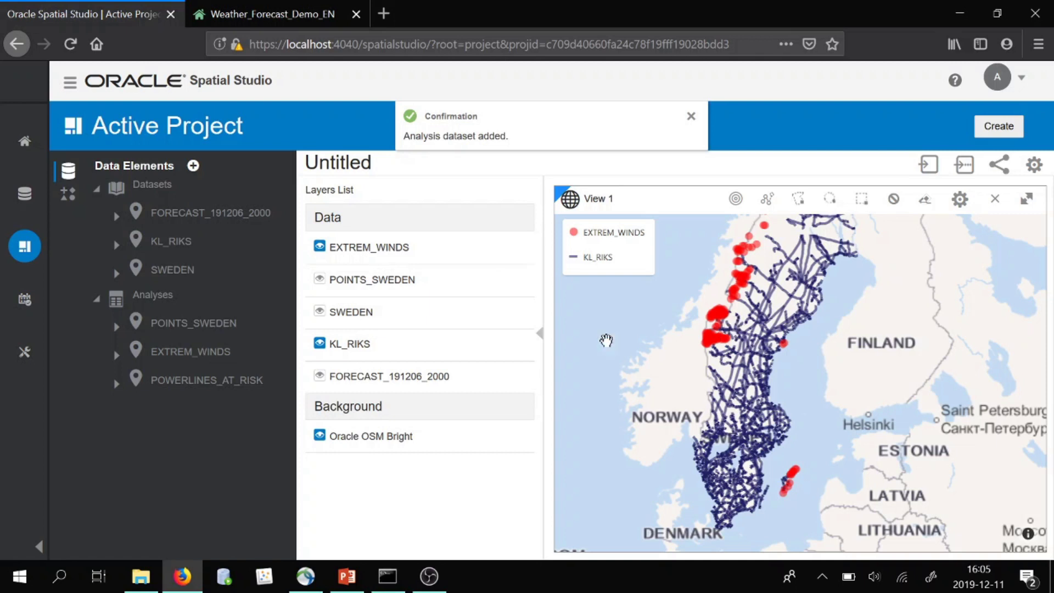
Hide the EXTREM_WINDS and KL_RIKS layers and place the POWERLINES_AT_RISK geometry on the map.
click(116, 383)
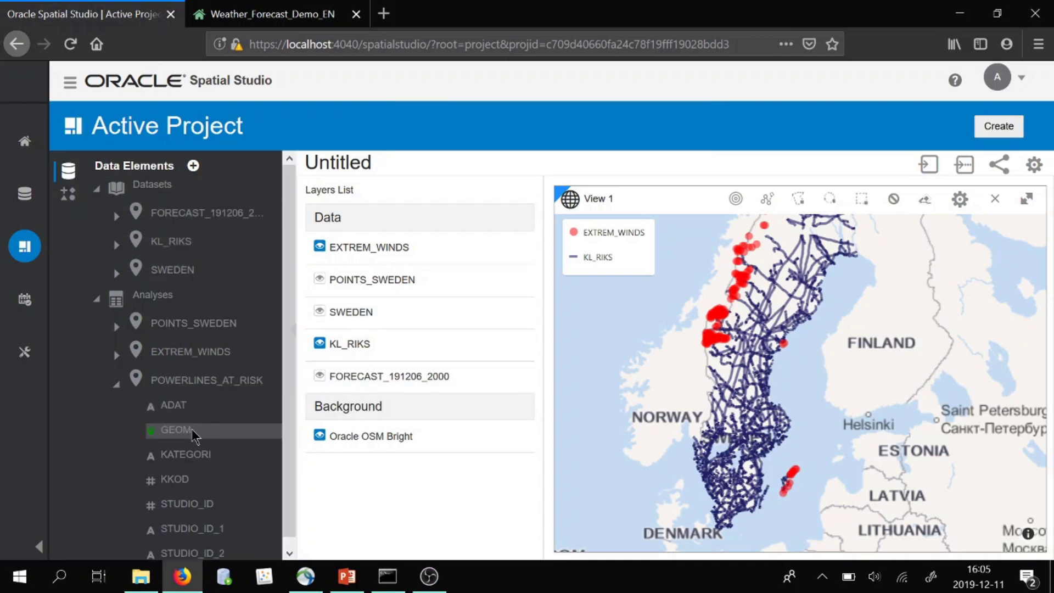
click(319, 246)
click(319, 343)
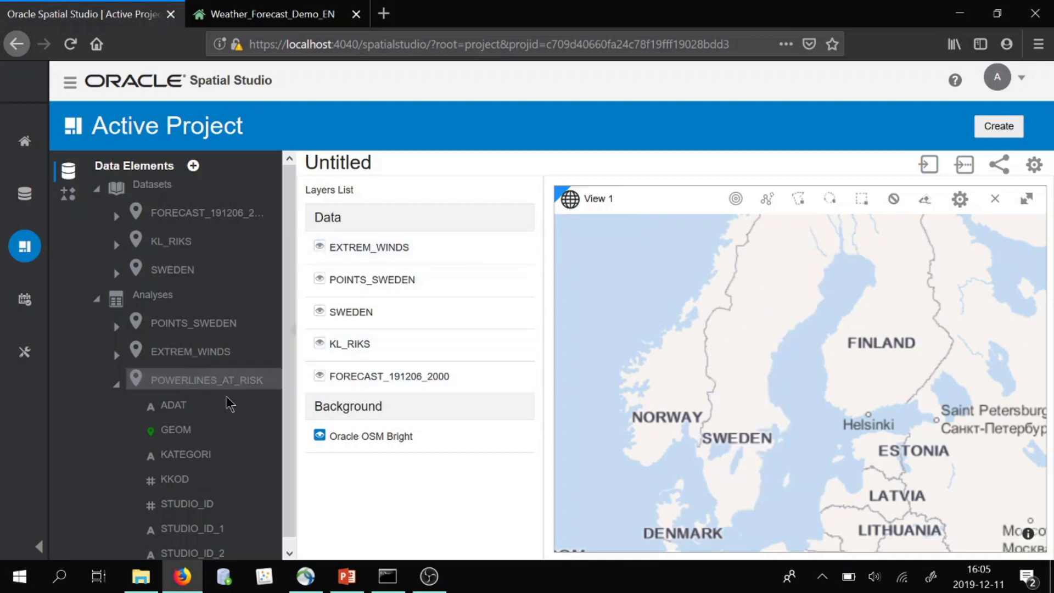
drag(176, 430, 783, 404)
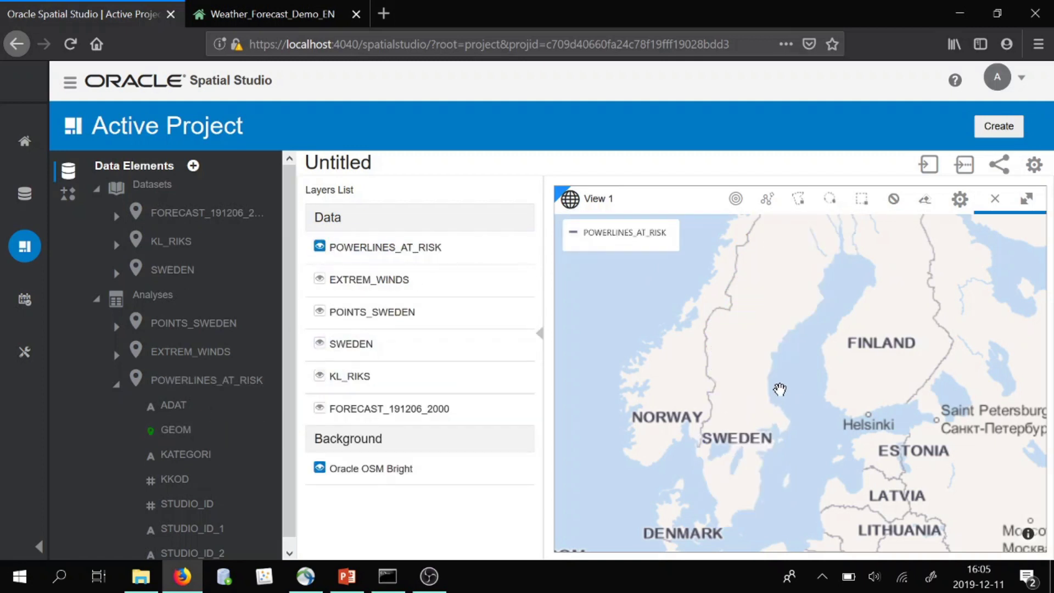
scroll(782, 362, down, 1)
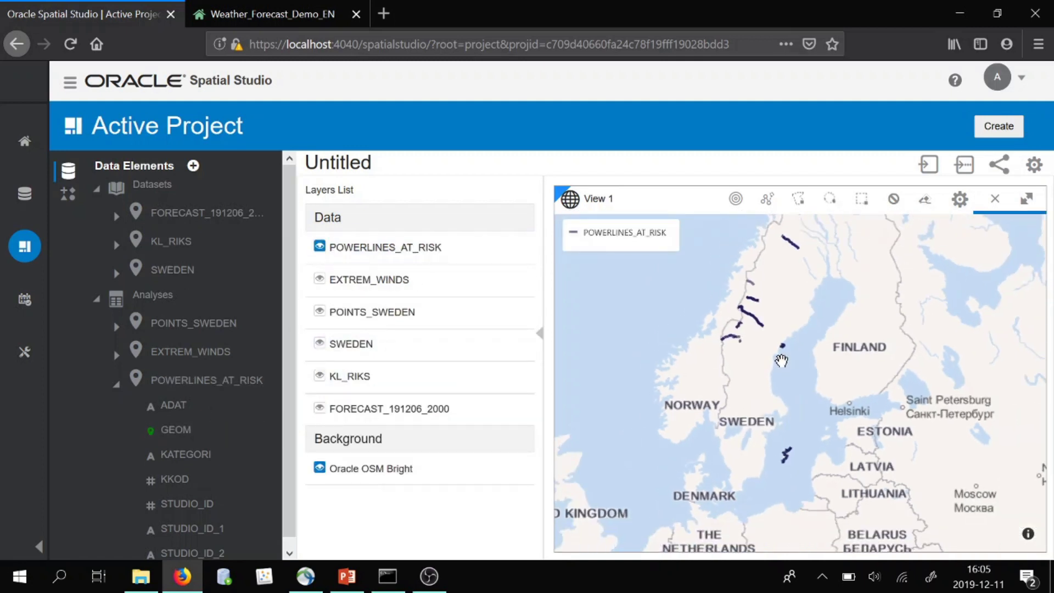
scroll(781, 361, up, 1)
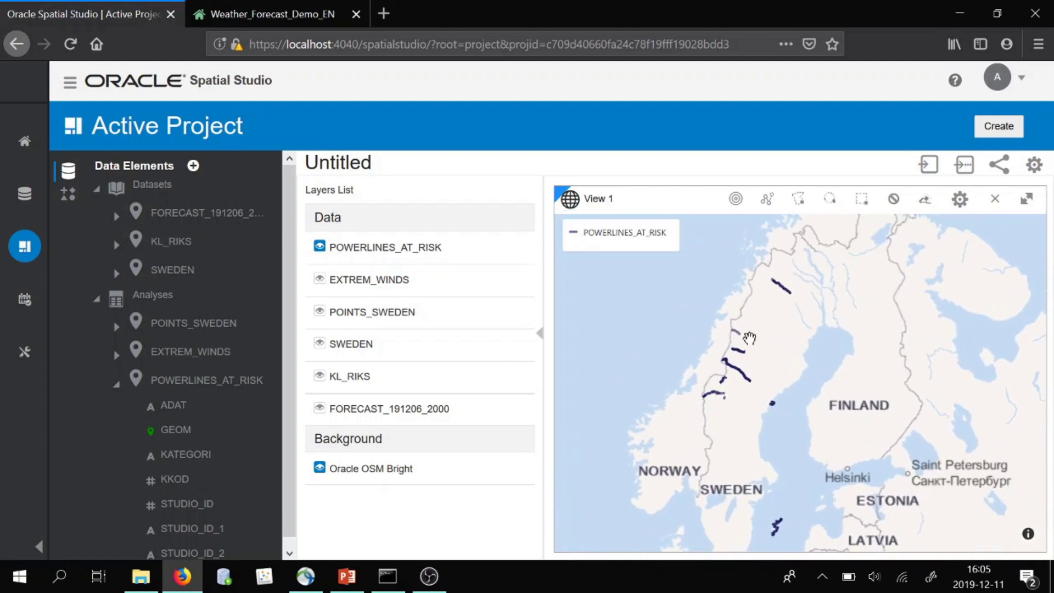
scroll(752, 345, up, 1)
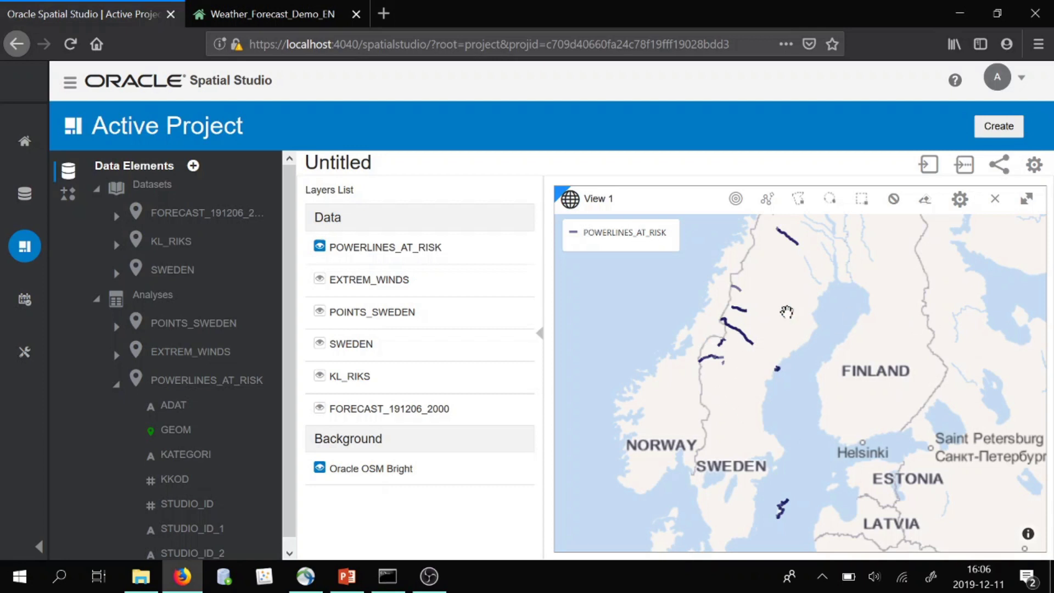
Start exporting the POWERLINES_AT_RISK dataset from the Data page with CSV as the file format.
click(29, 195)
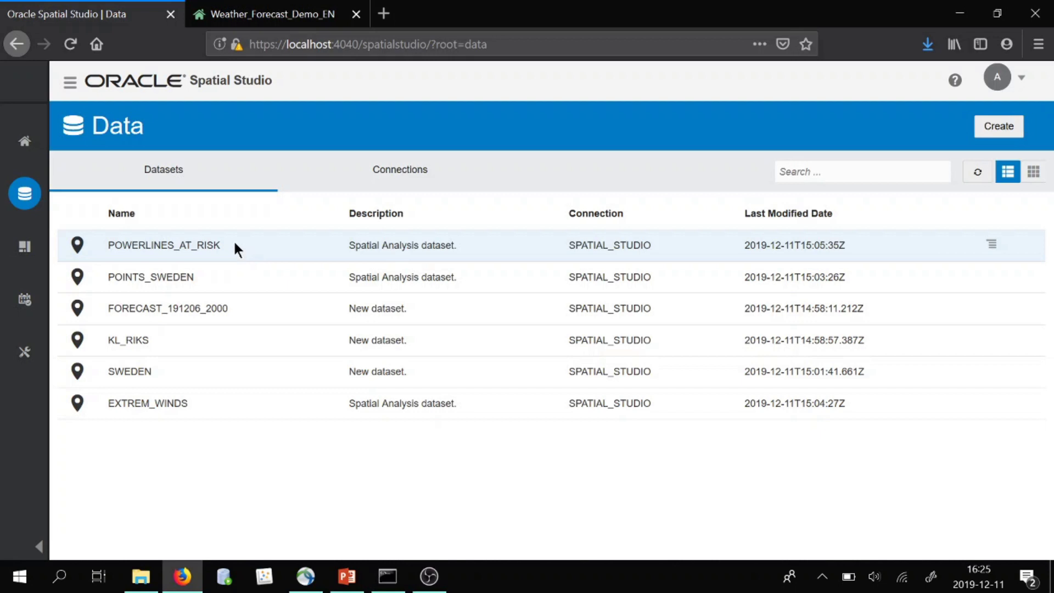
right_click(235, 242)
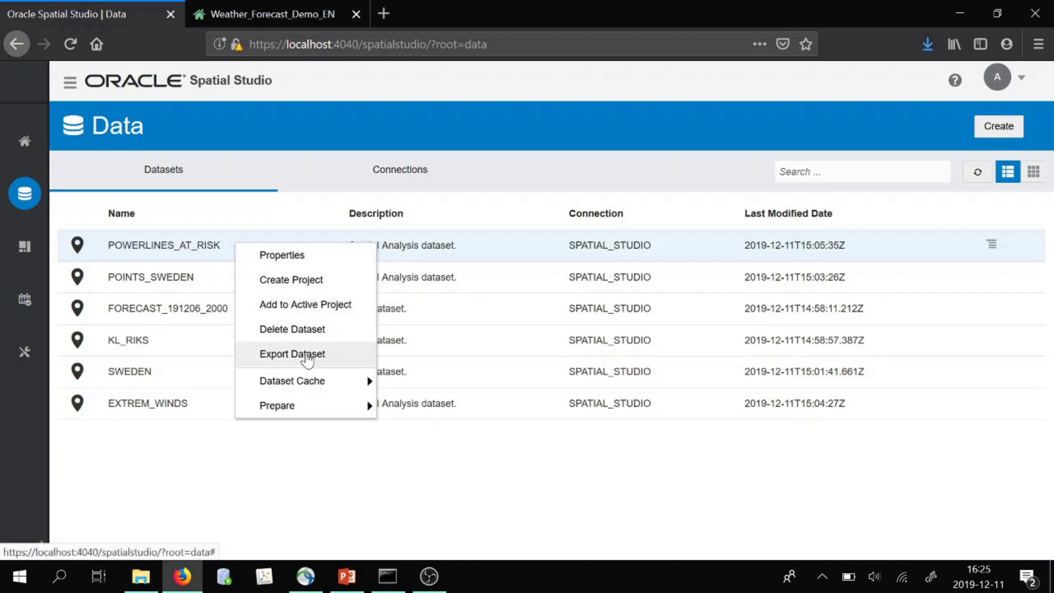
click(308, 354)
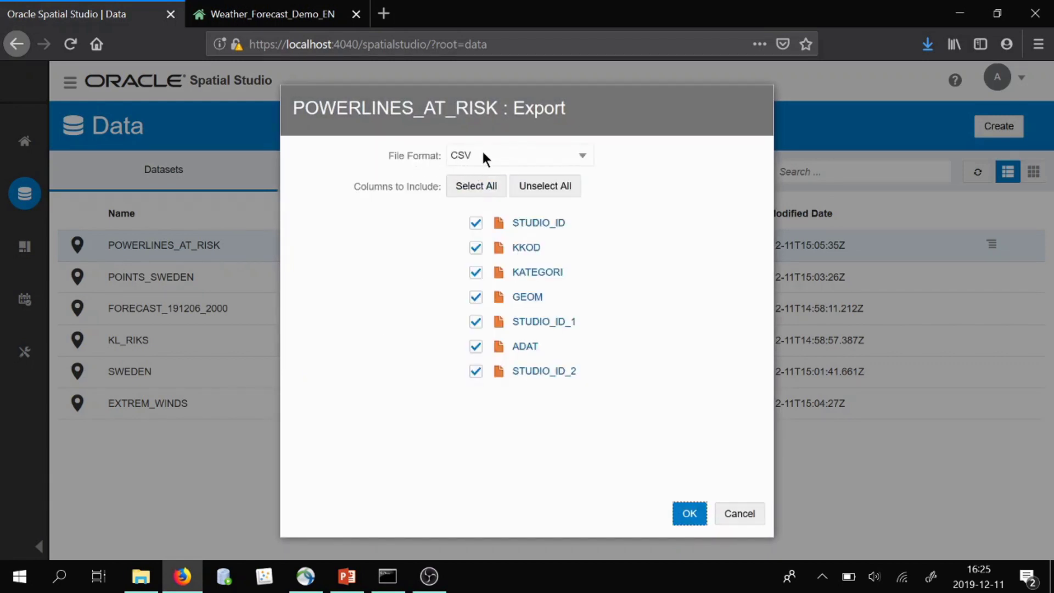
click(491, 159)
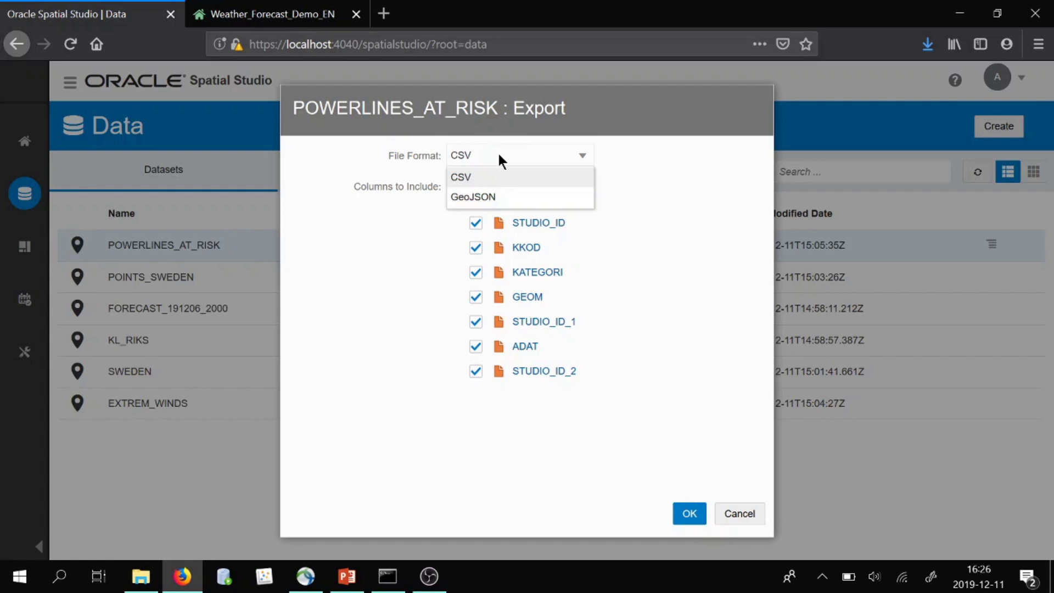
click(495, 155)
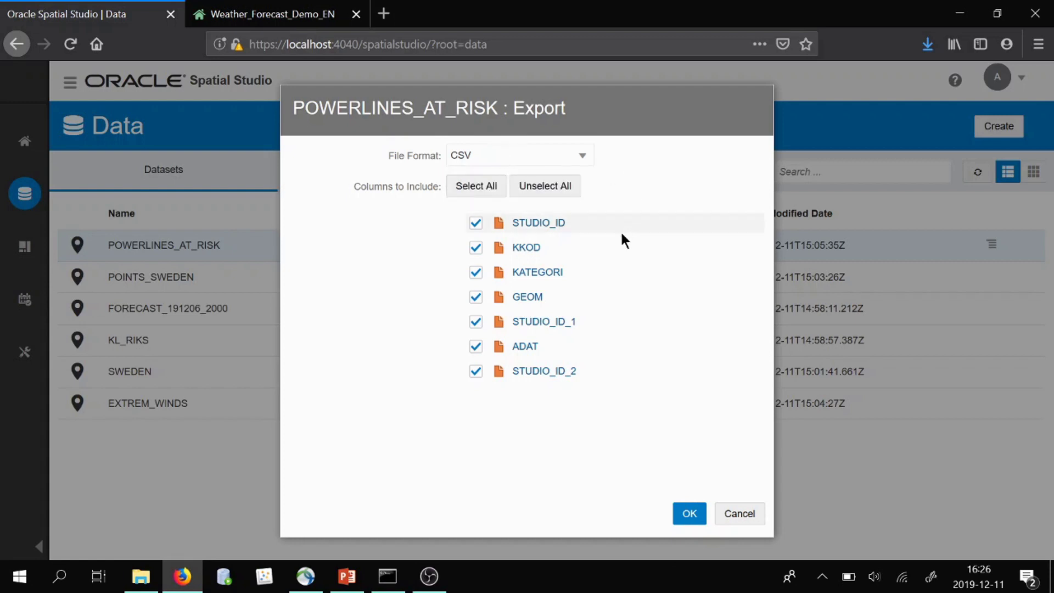
Exclude every column except STUDIO_ID, run the export, and save it as POWERLINES_AT_RISK.zip in the Downloads folder.
click(475, 248)
click(475, 273)
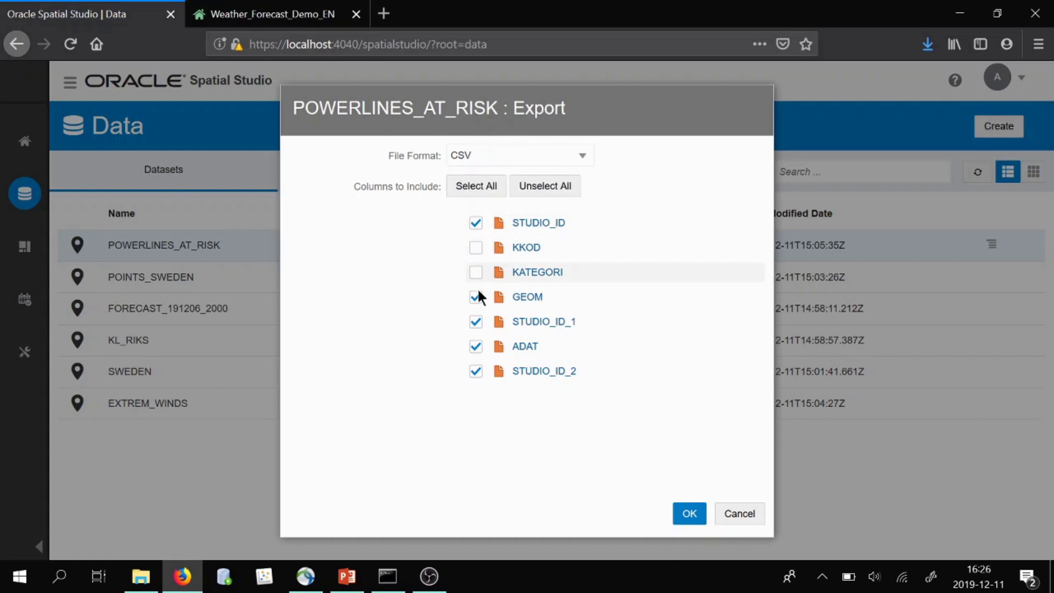
click(473, 297)
click(473, 324)
click(475, 347)
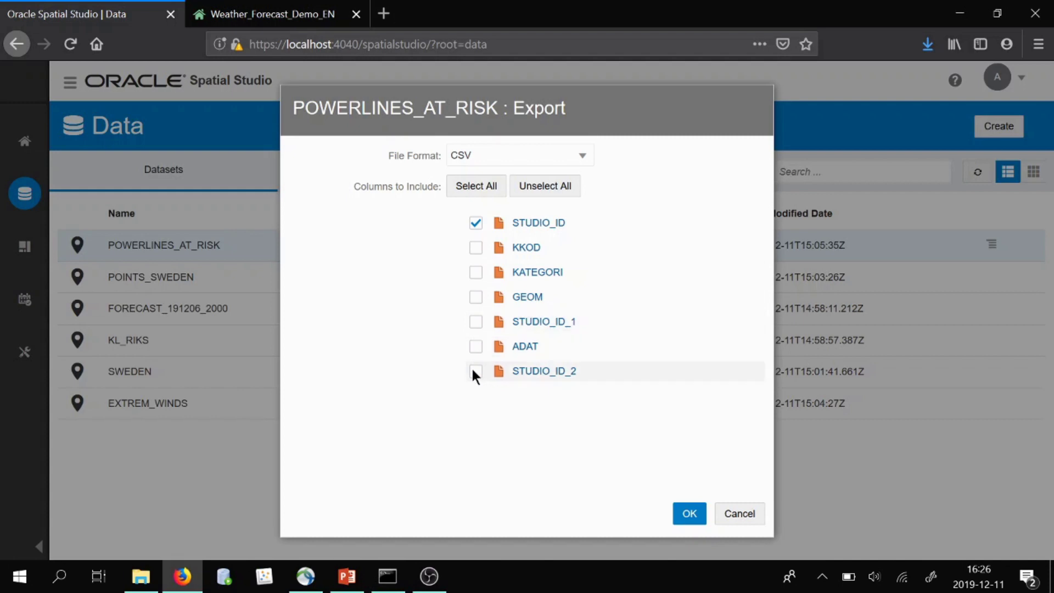
click(473, 368)
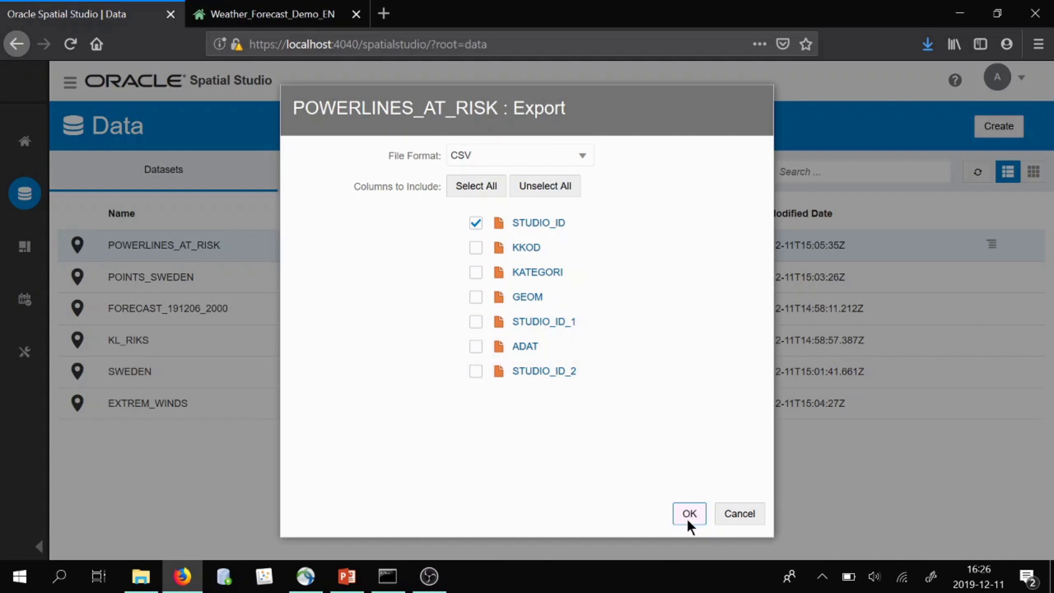
click(687, 518)
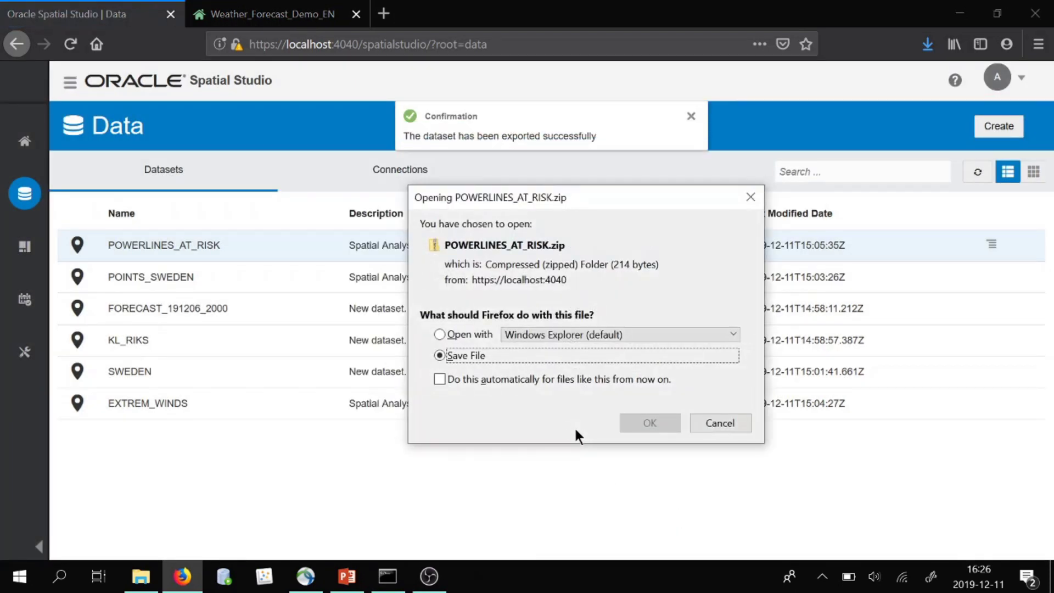
click(646, 419)
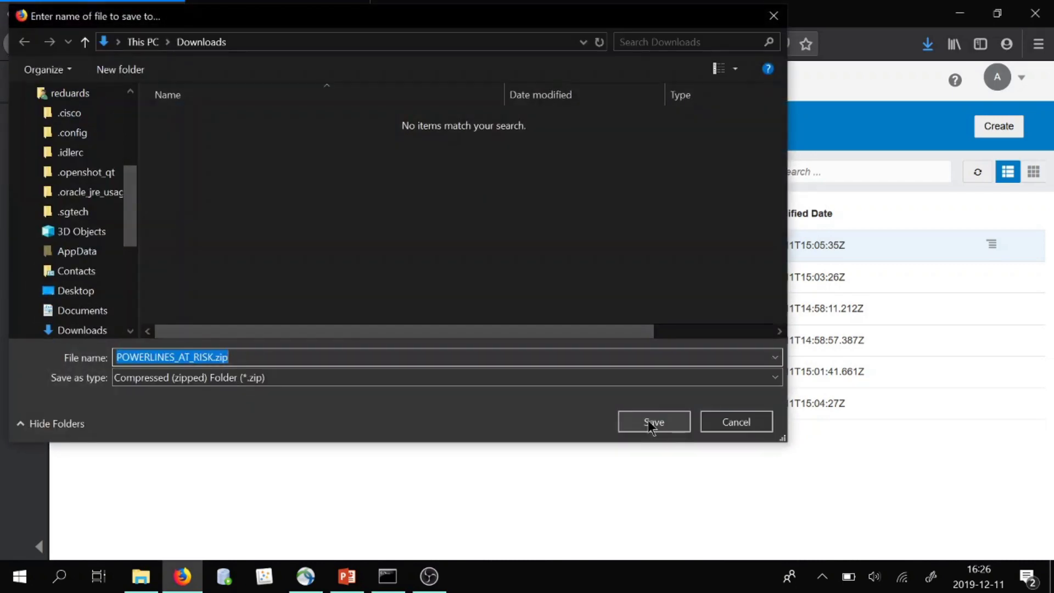
click(637, 424)
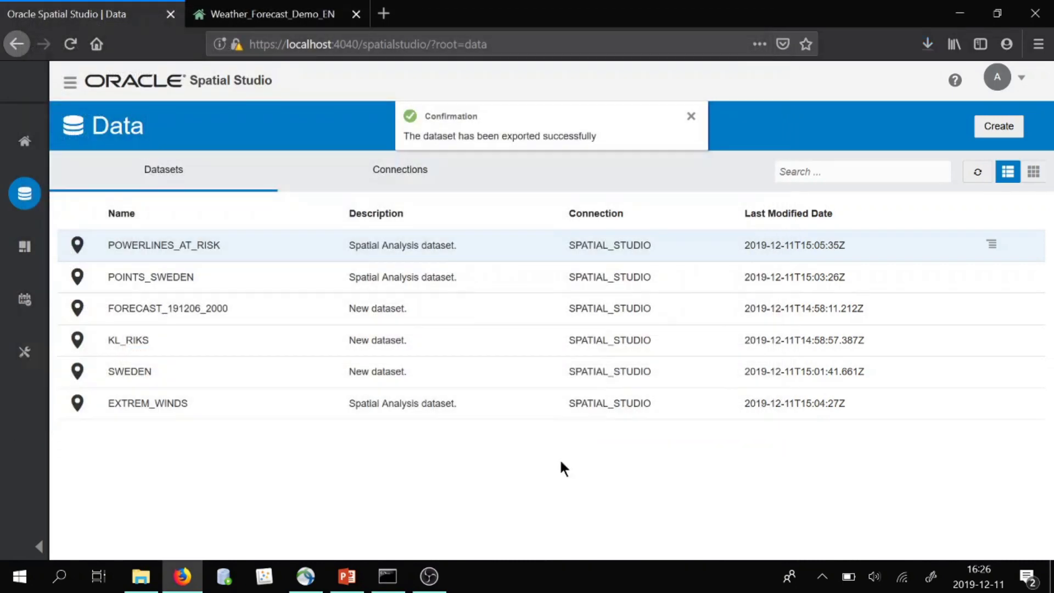
Extract POWERLINES_AT_RISK.zip in File Explorer to the POWERLINES_AT_RISK folder under Downloads, and close the File Explorer window.
click(140, 575)
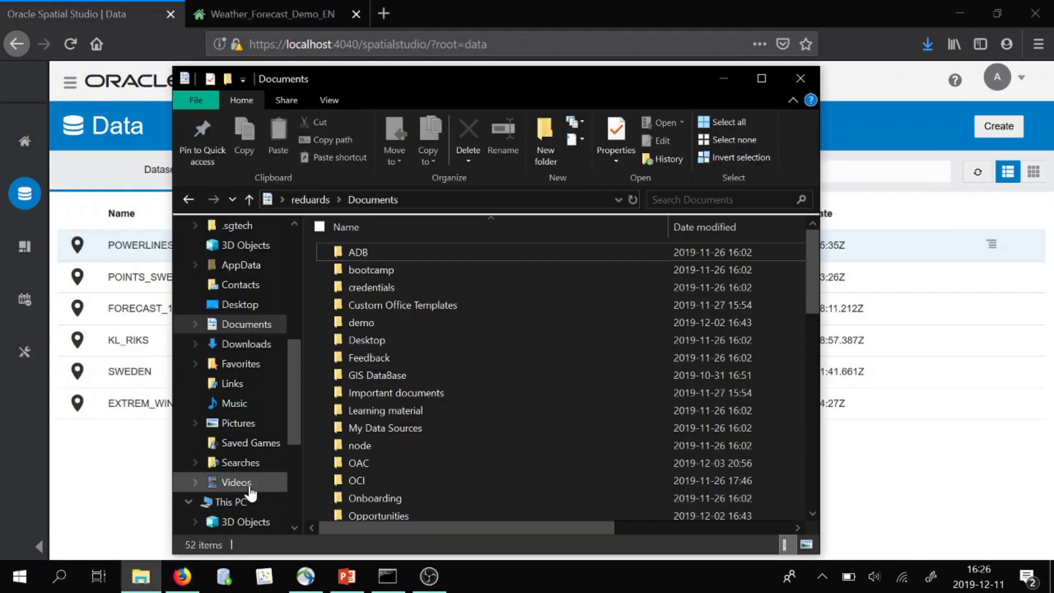
click(247, 343)
click(404, 250)
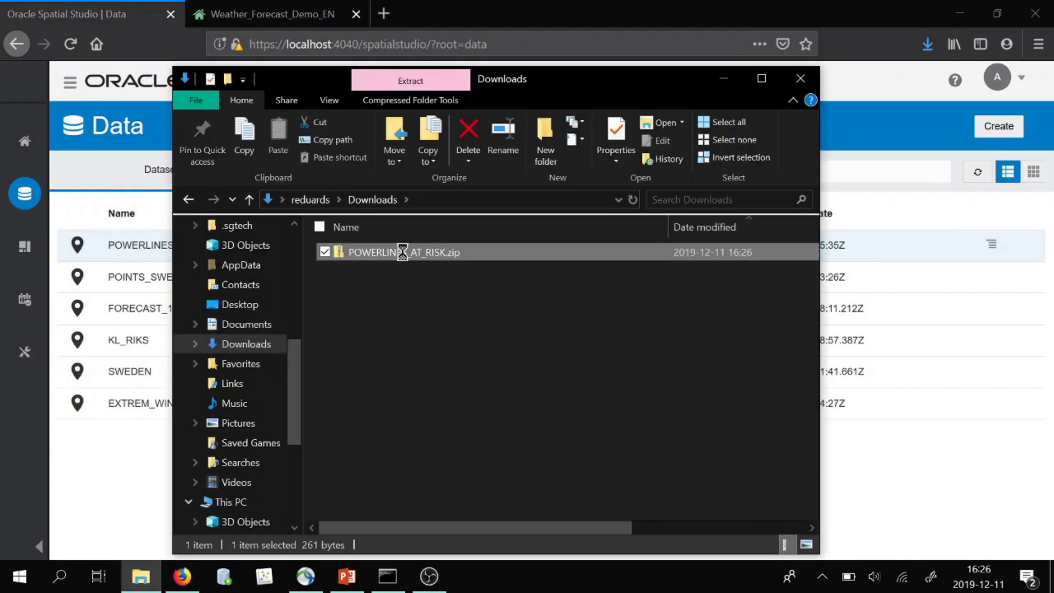
right_click(403, 251)
click(286, 229)
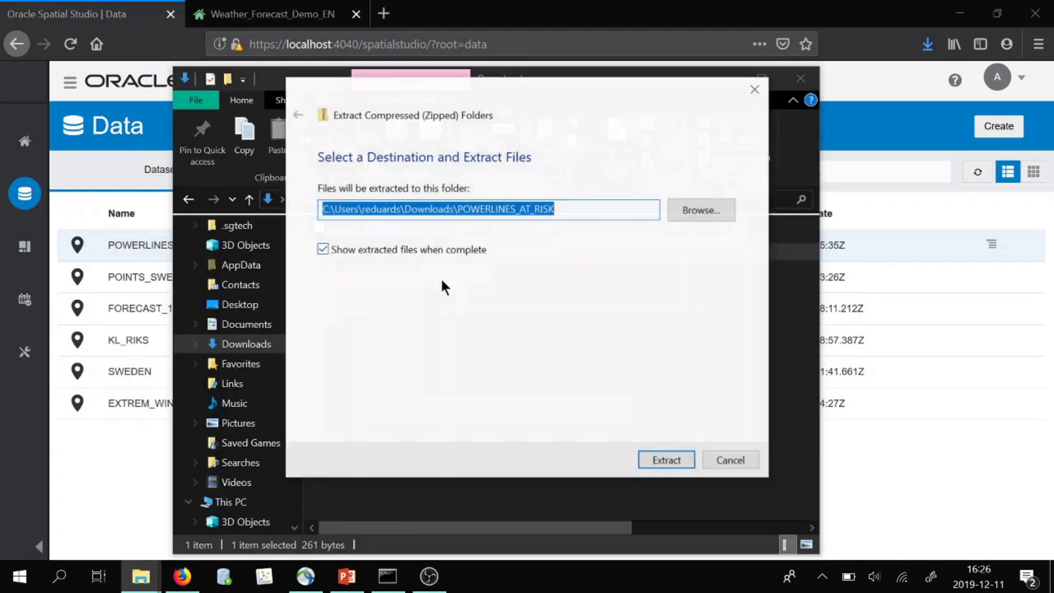
click(680, 464)
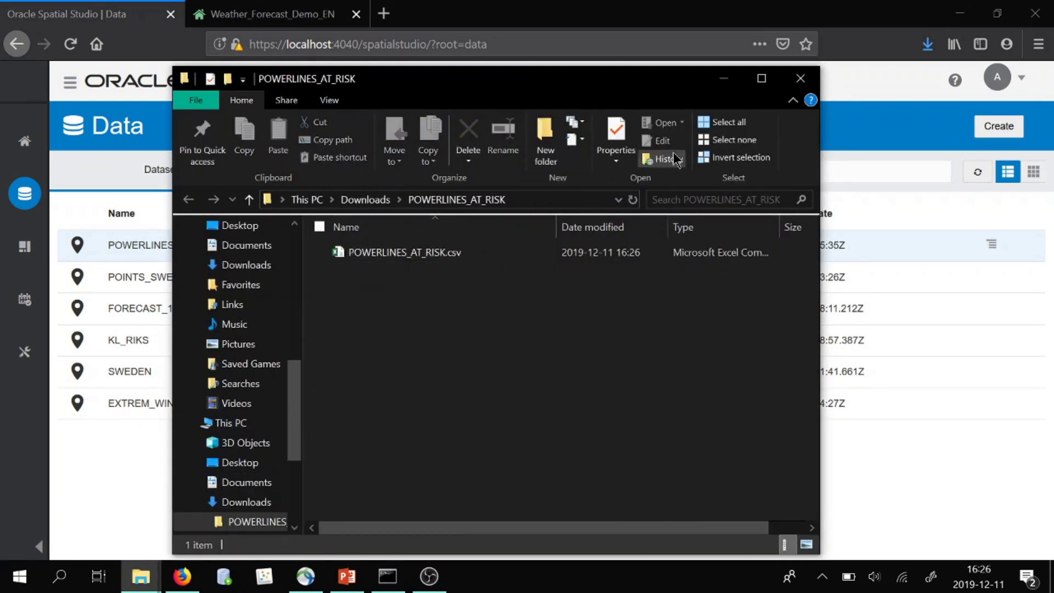
click(800, 77)
Switch to the Weather_Forecast_Demo_EN project in Oracle Analytics and start creating a new data set for it.
click(271, 13)
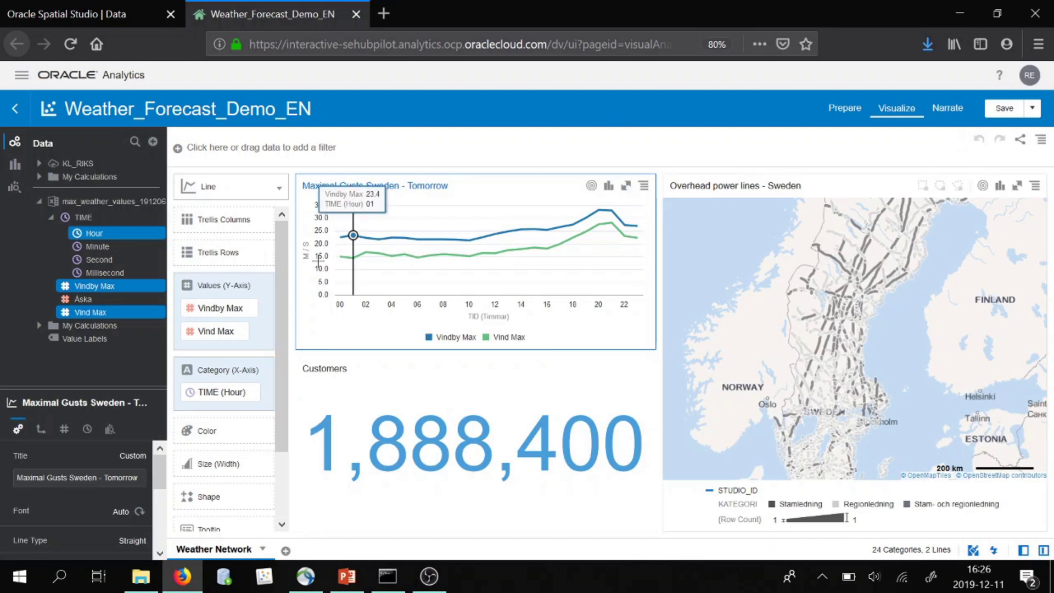
click(153, 141)
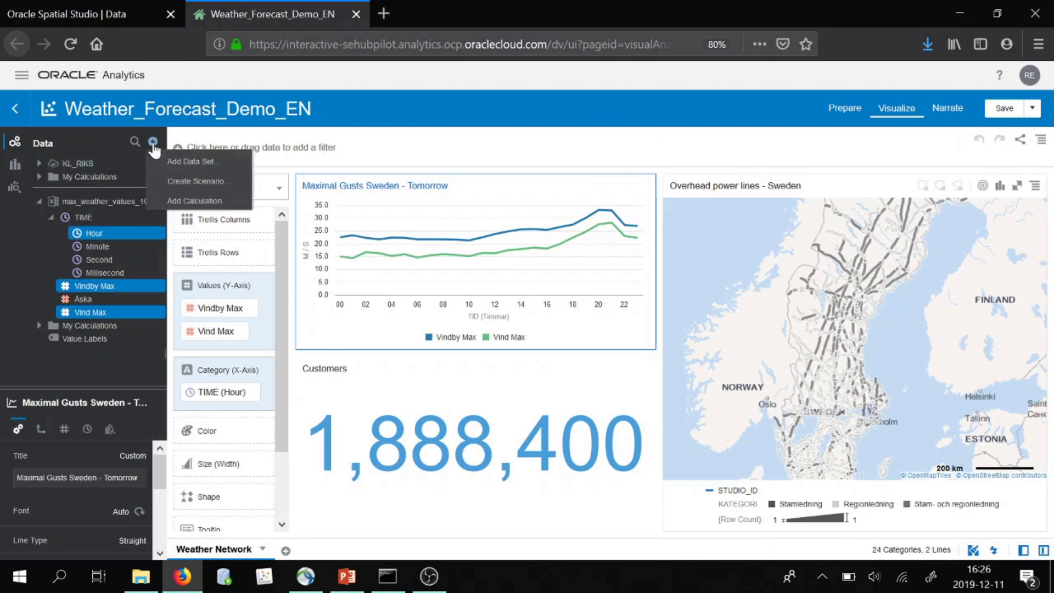
click(189, 162)
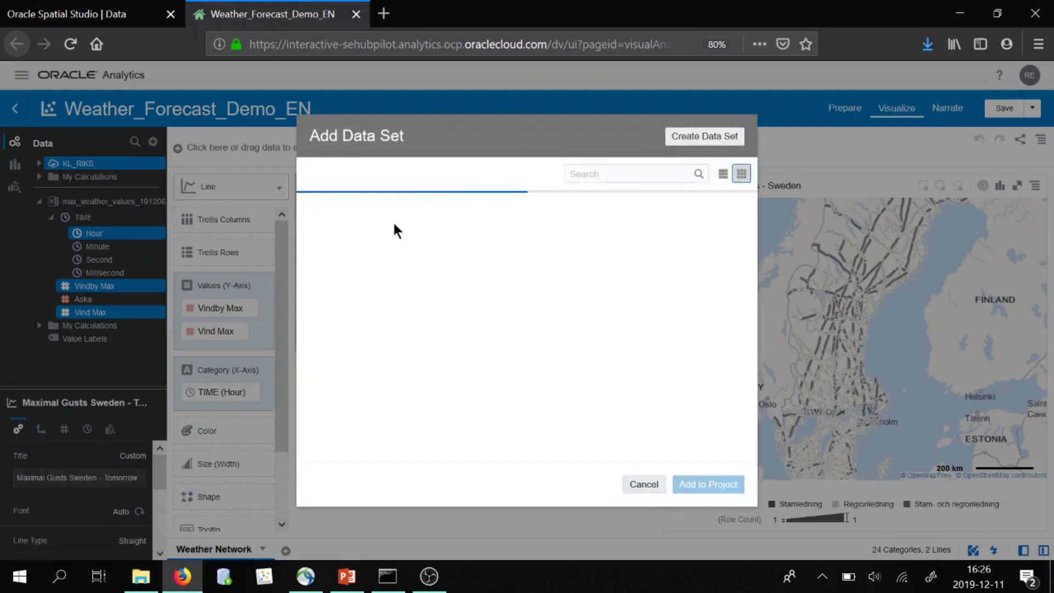
click(706, 137)
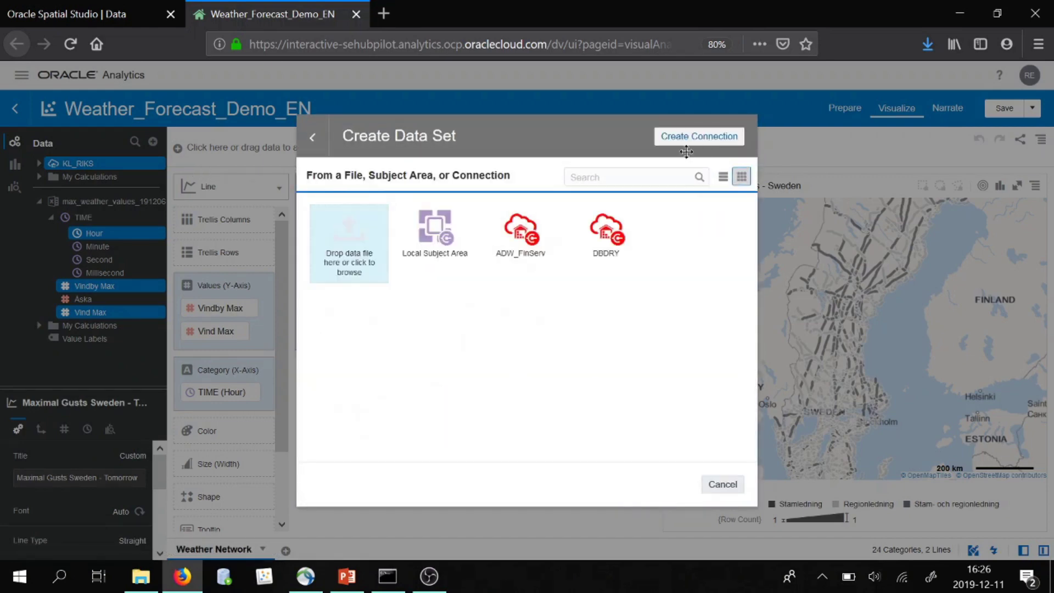
Upload POWERLINES_AT_RISK.csv from the extracted folder as the data file and add it to the project as the POWERLINES_AT_RISK data set.
click(140, 576)
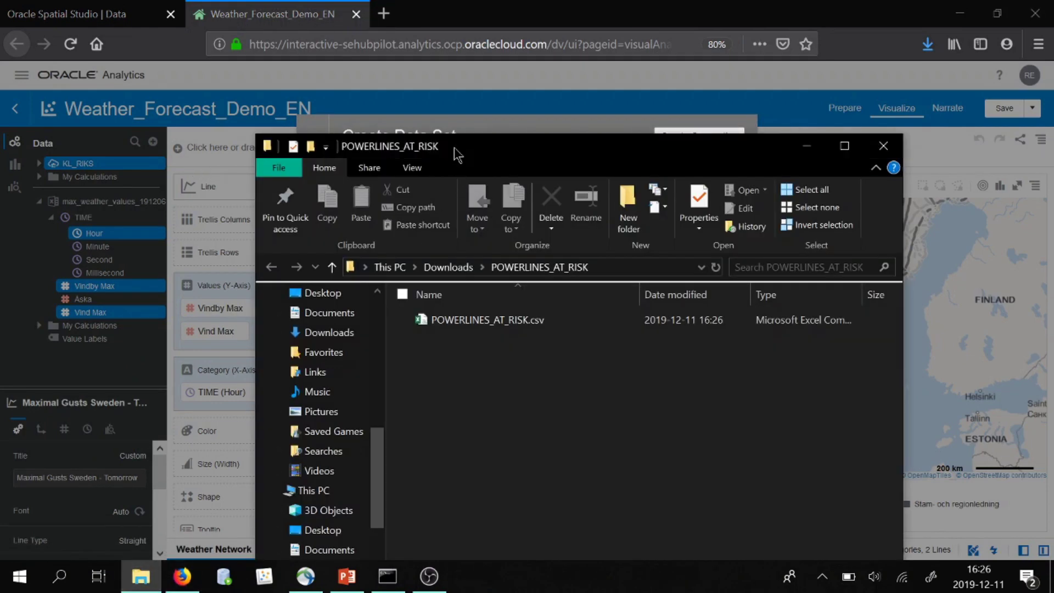
drag(395, 132, 681, 133)
drag(776, 307, 336, 242)
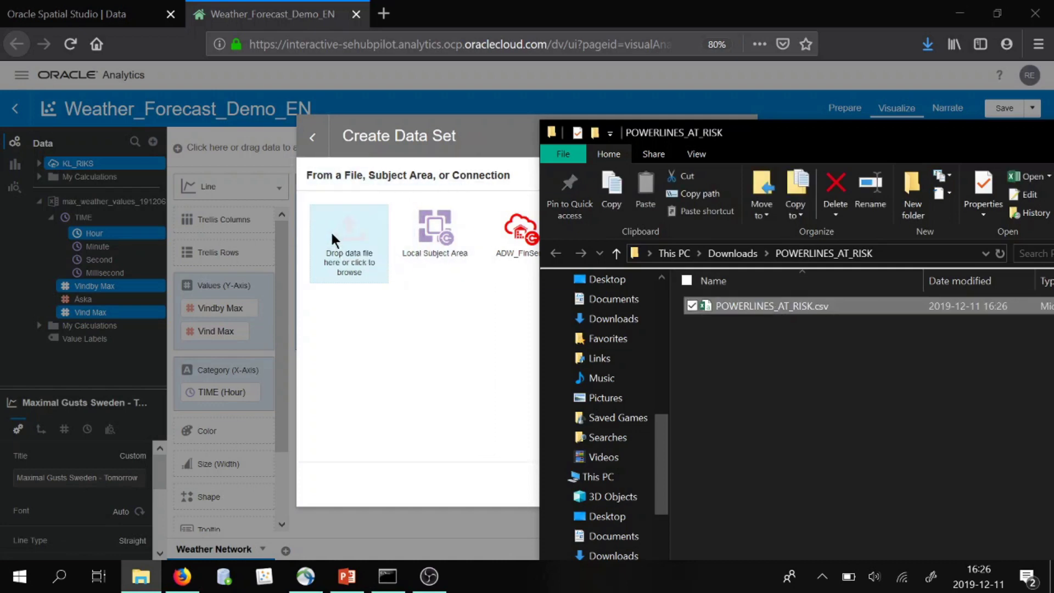
drag(873, 135, 501, 193)
click(823, 189)
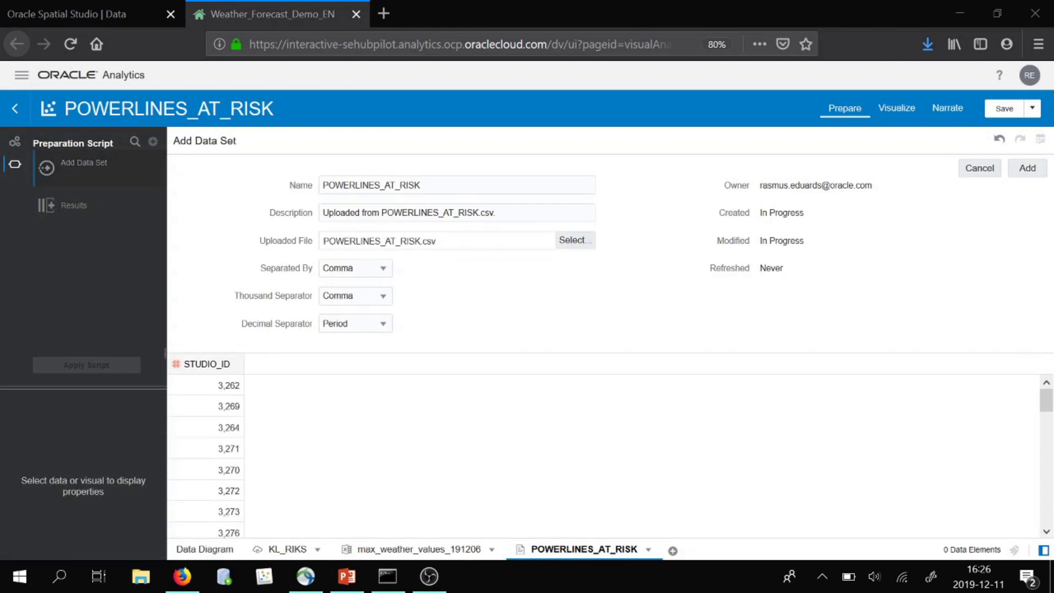
click(1027, 170)
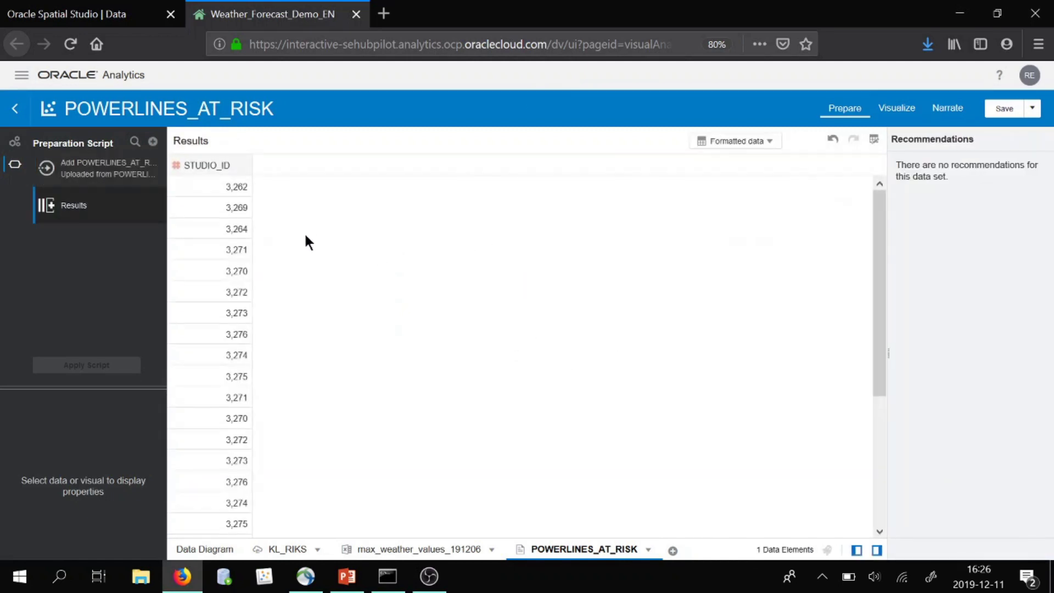
Create a column named STATUS in POWERLINES_AT_RISK with the expression 'UNDER RISK', add the step, and apply the preparation script.
click(243, 166)
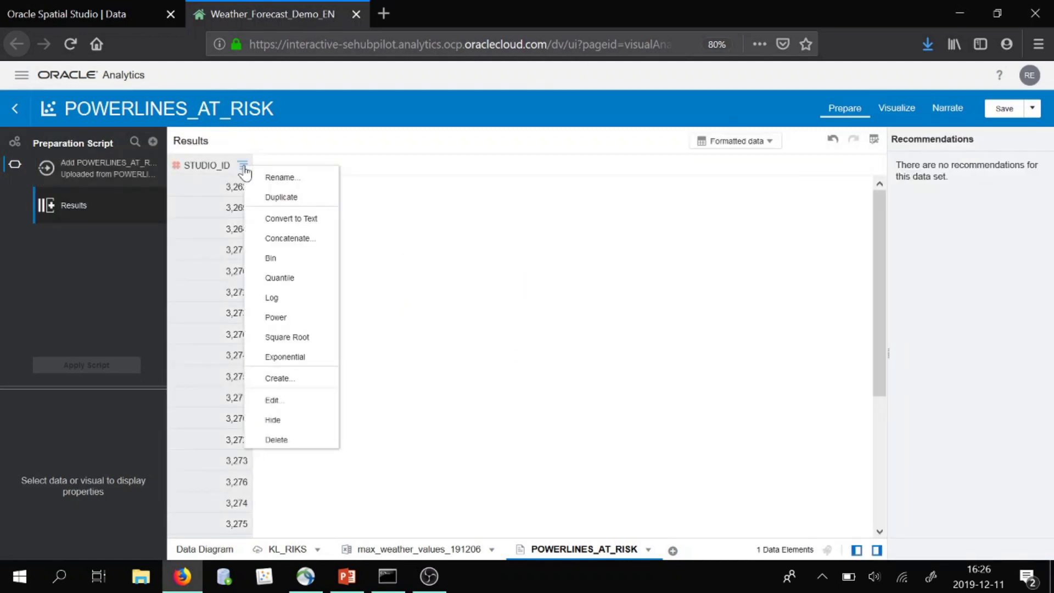
click(328, 380)
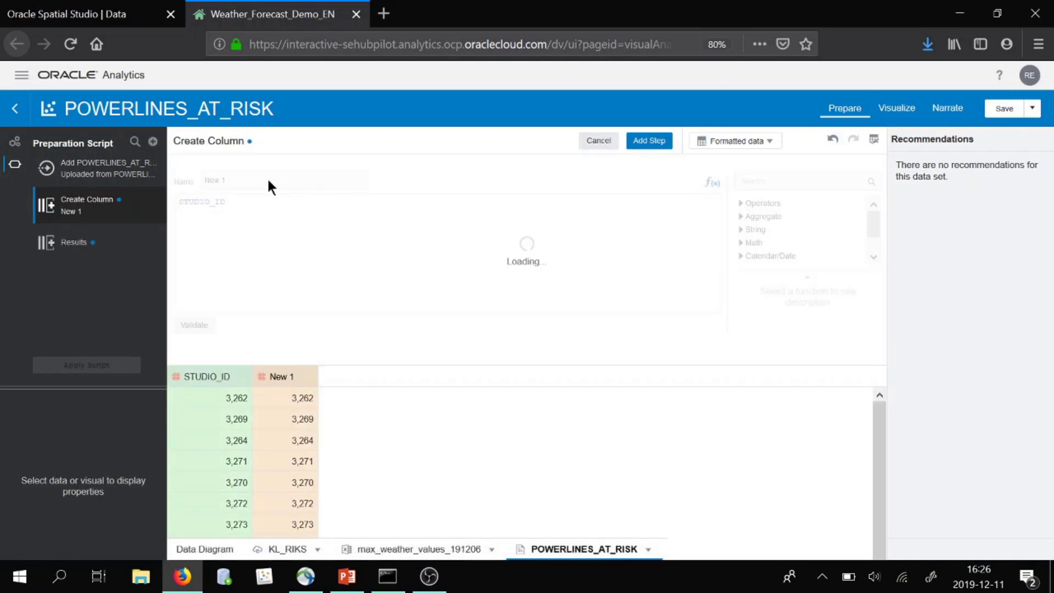
triple_click(273, 181)
text(STATUS)
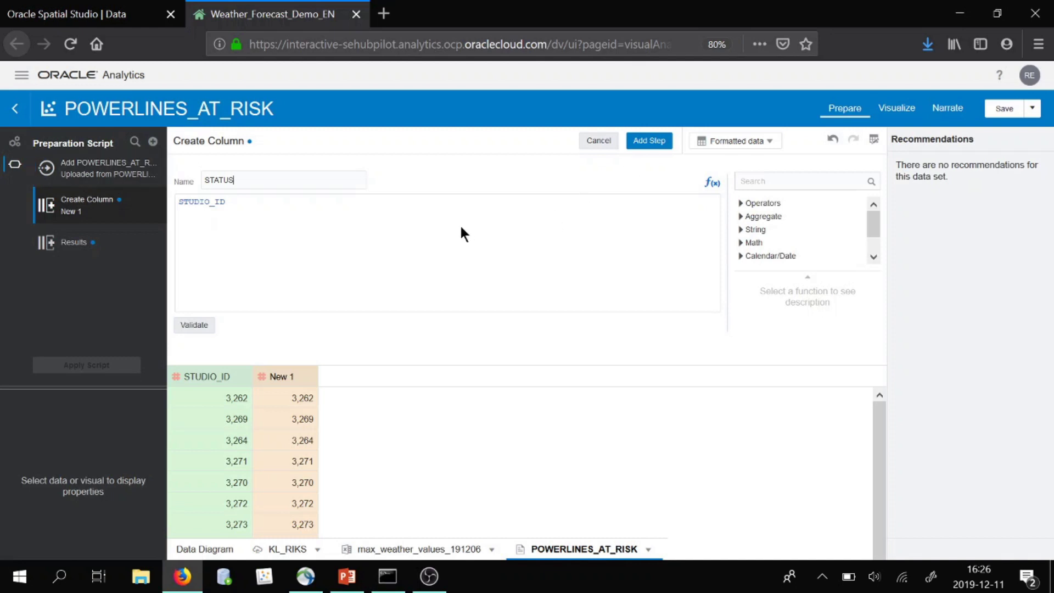
click(459, 223)
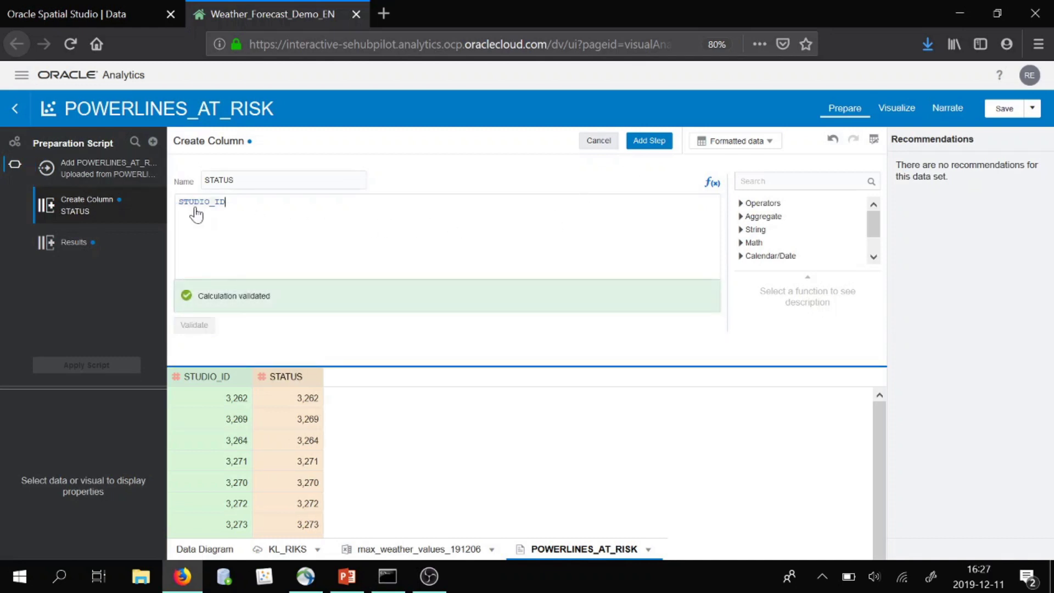
key(BackSpace)
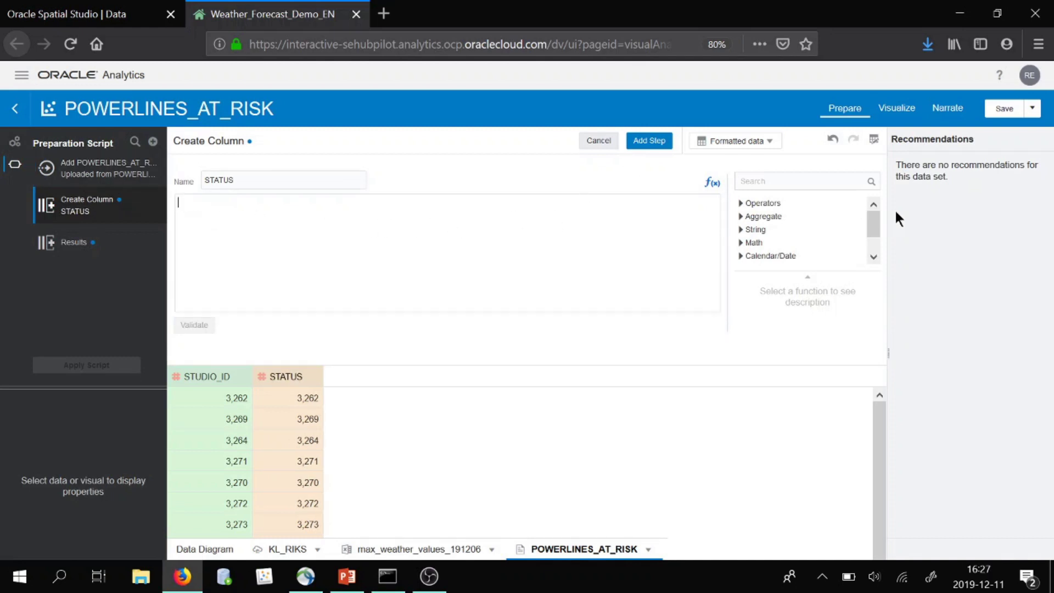
text('UNDER RI)
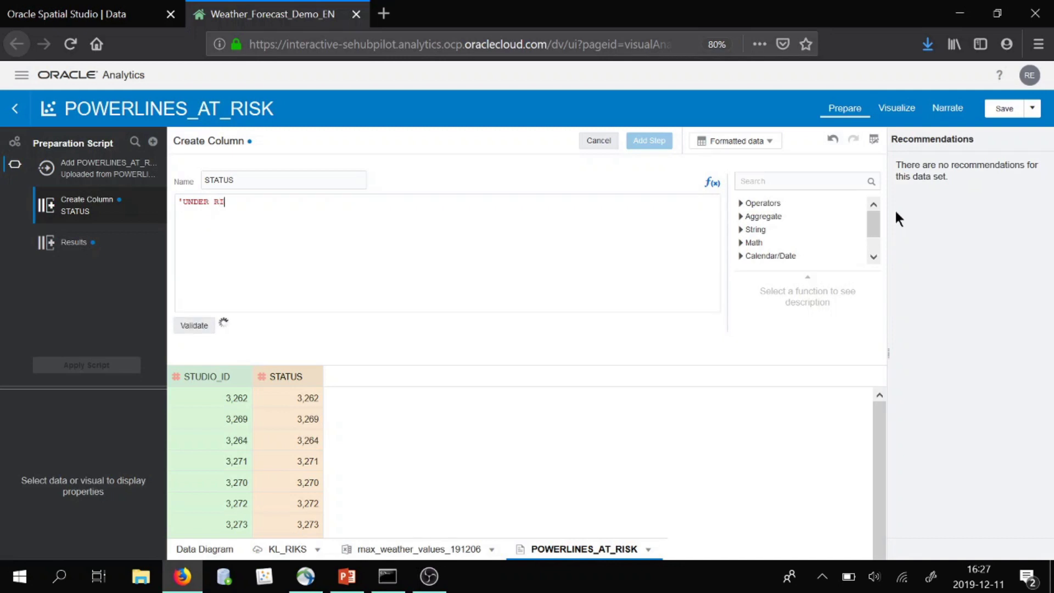
text(SK')
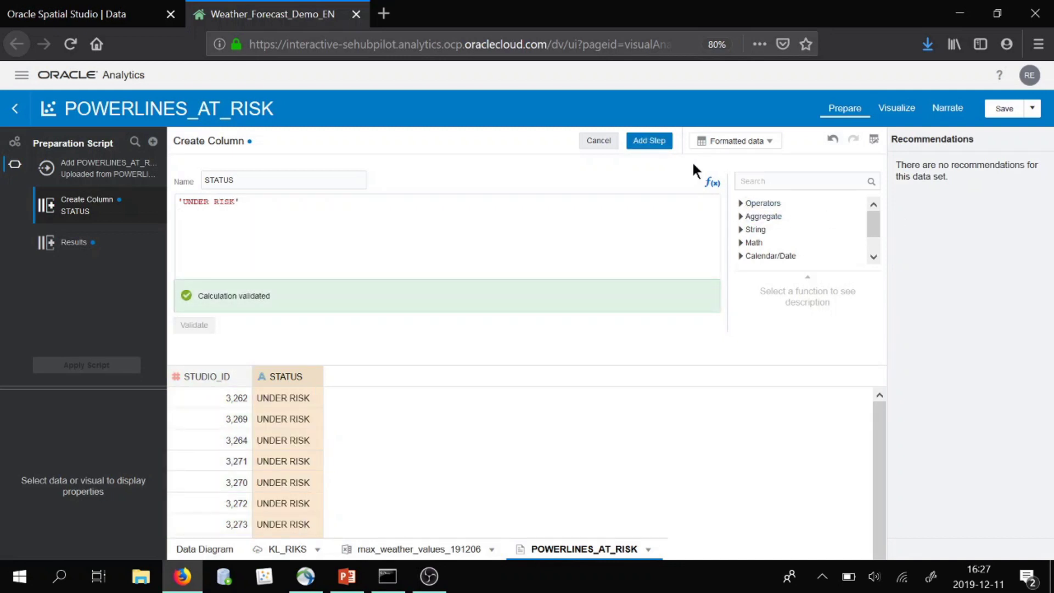
click(657, 140)
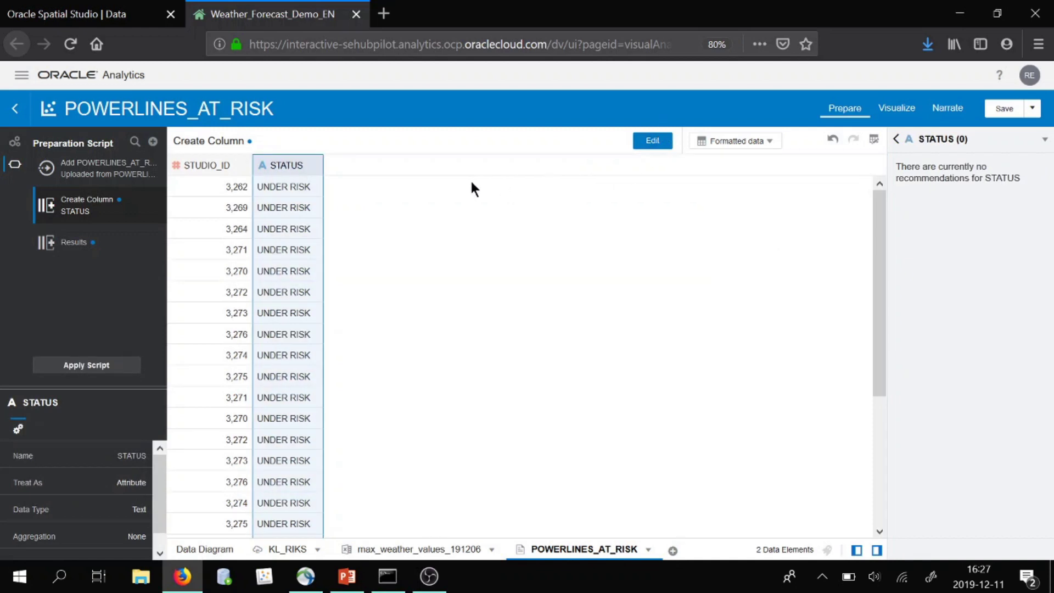
click(86, 365)
Return to the project's visualizations and inspect the properties of STUDIO_ID in the POWERLINES_AT_RISK data set.
click(900, 110)
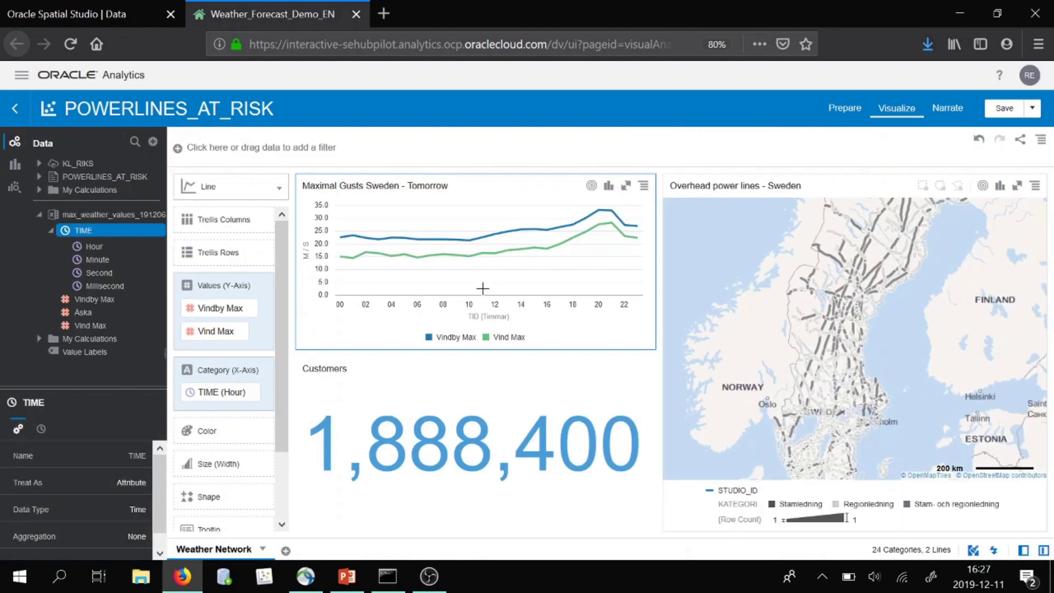
click(38, 177)
click(80, 193)
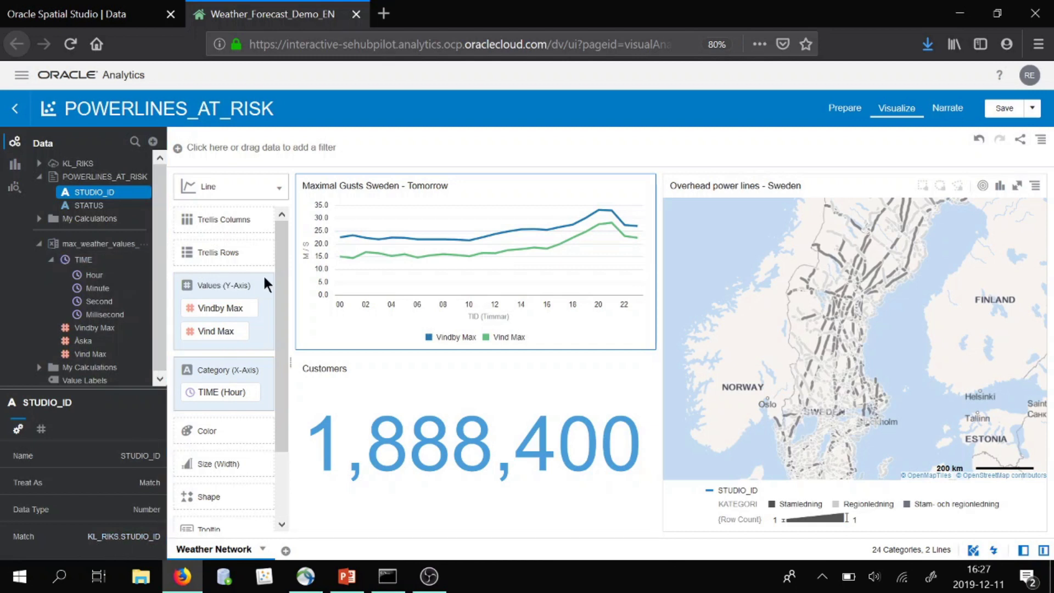
Add a layer to the Overhead power lines map, with POWERLINES_AT_RISK's STUDIO_ID as the location category and STATUS as the color.
click(830, 188)
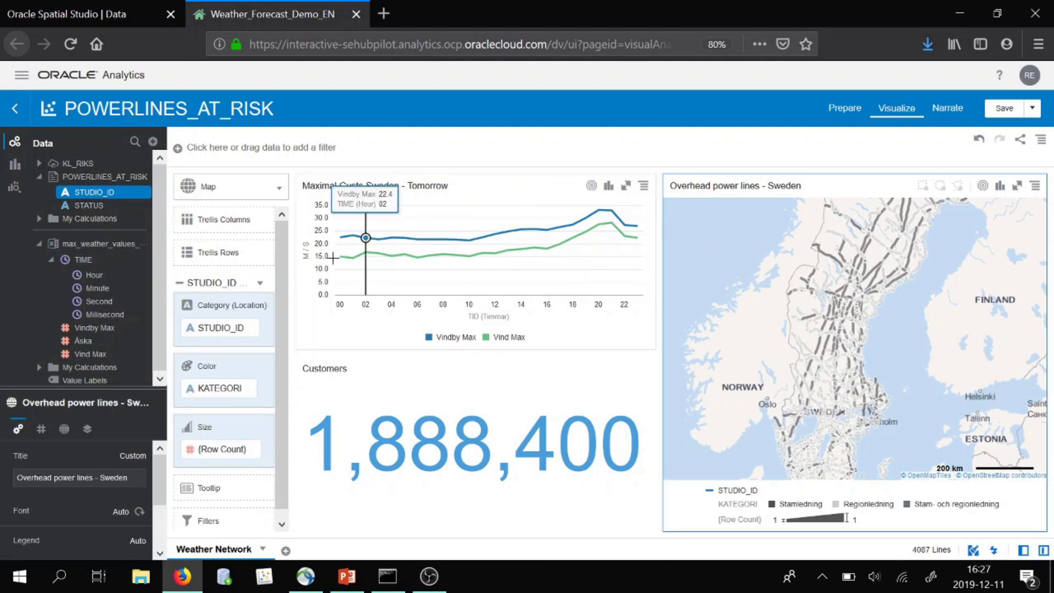
click(264, 283)
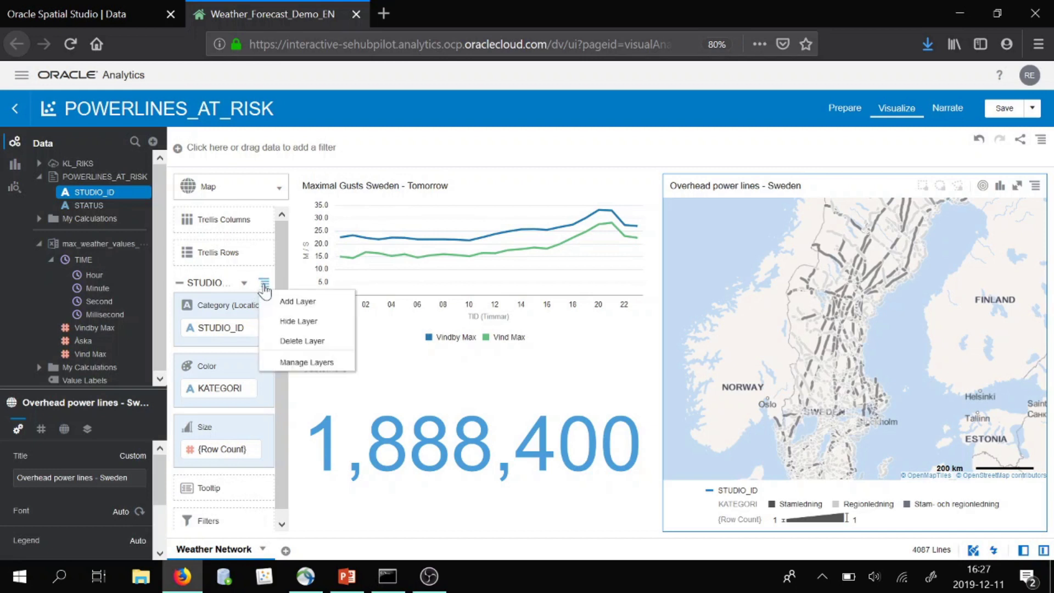
click(289, 305)
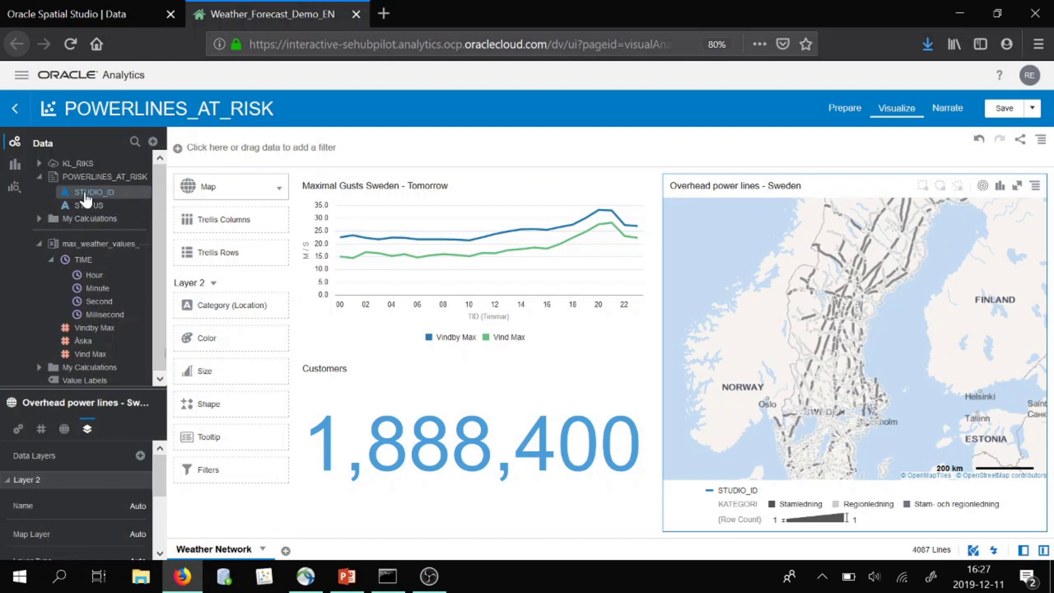
drag(89, 210, 218, 335)
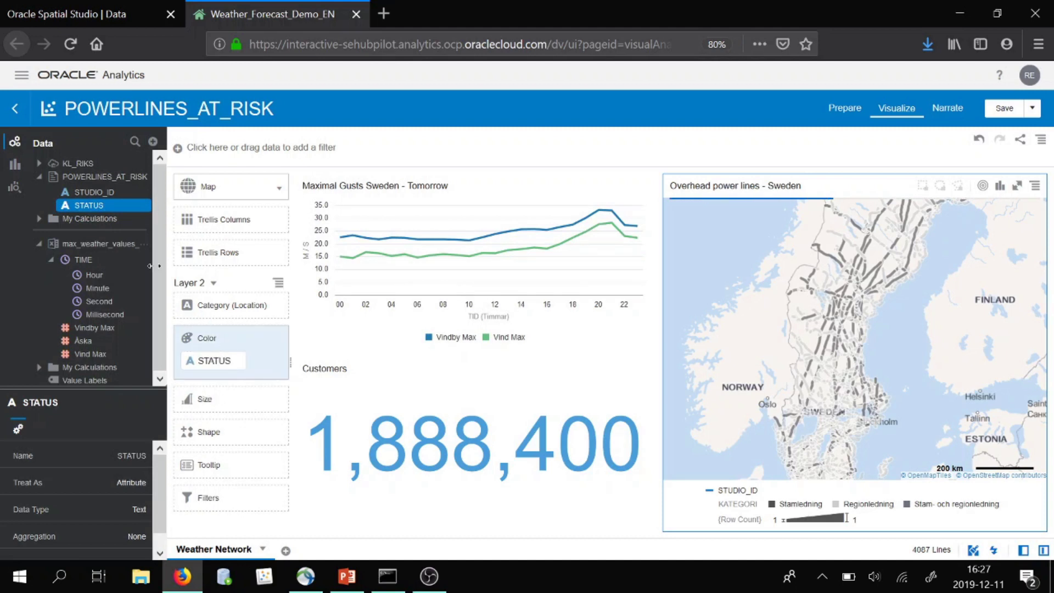
drag(85, 190, 228, 304)
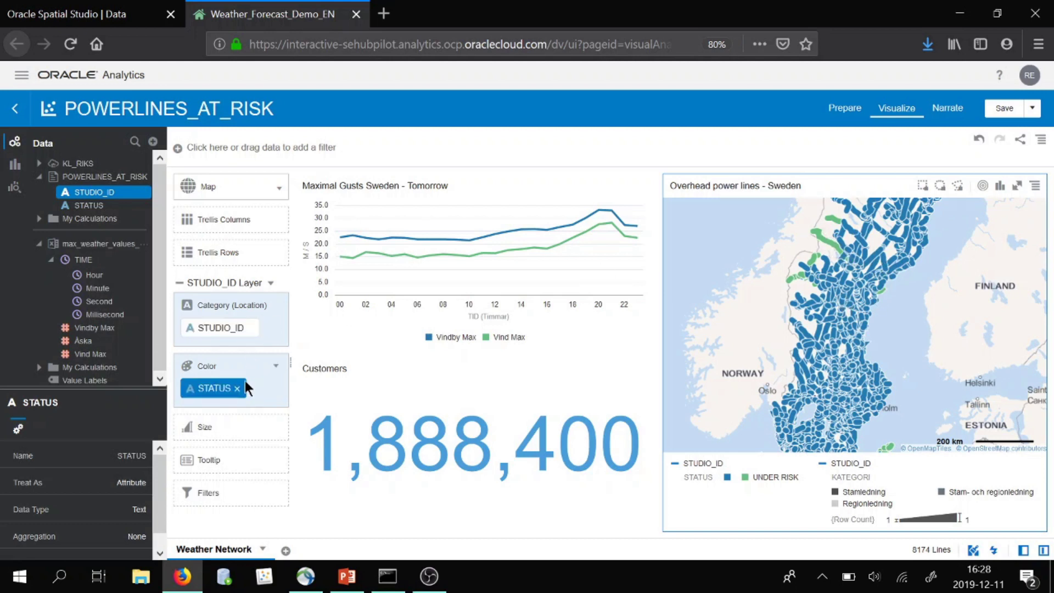
Assign the red color #ea1111 to the UNDER RISK series of the map's new STATUS layer.
click(278, 368)
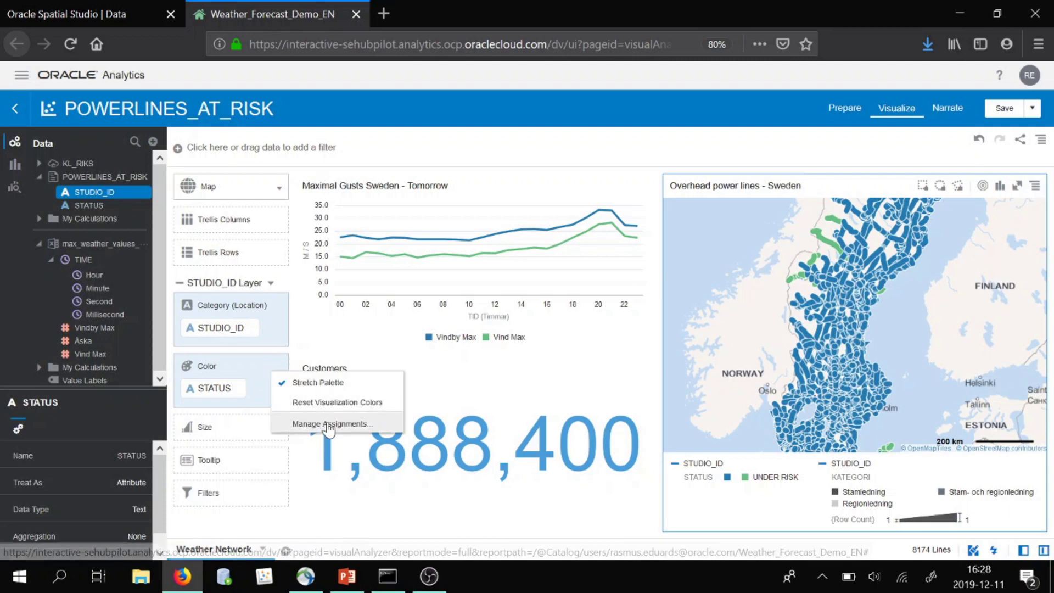
click(307, 424)
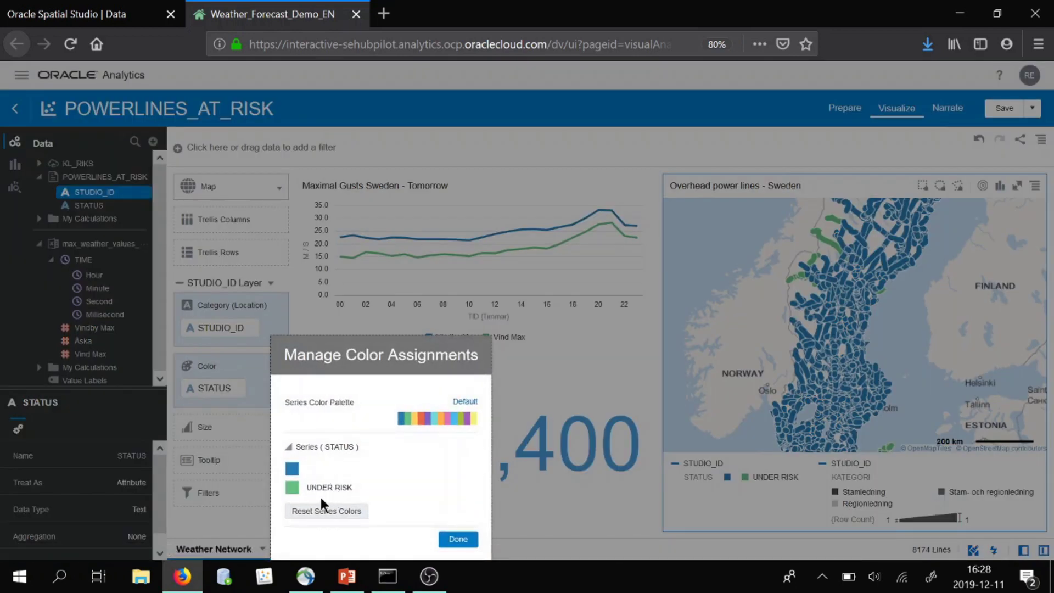
click(291, 487)
drag(265, 437, 273, 395)
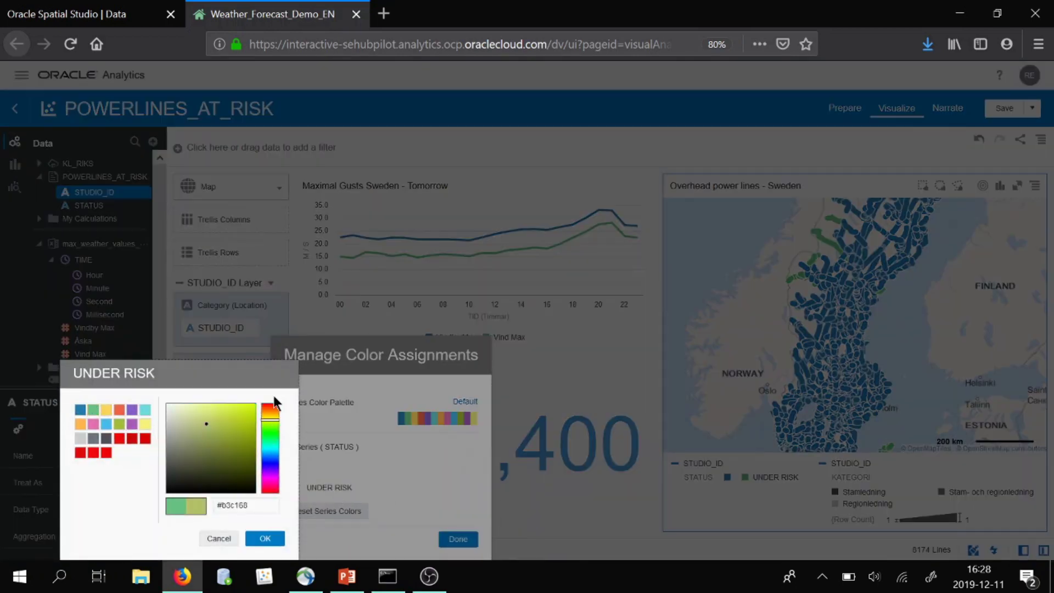
click(248, 410)
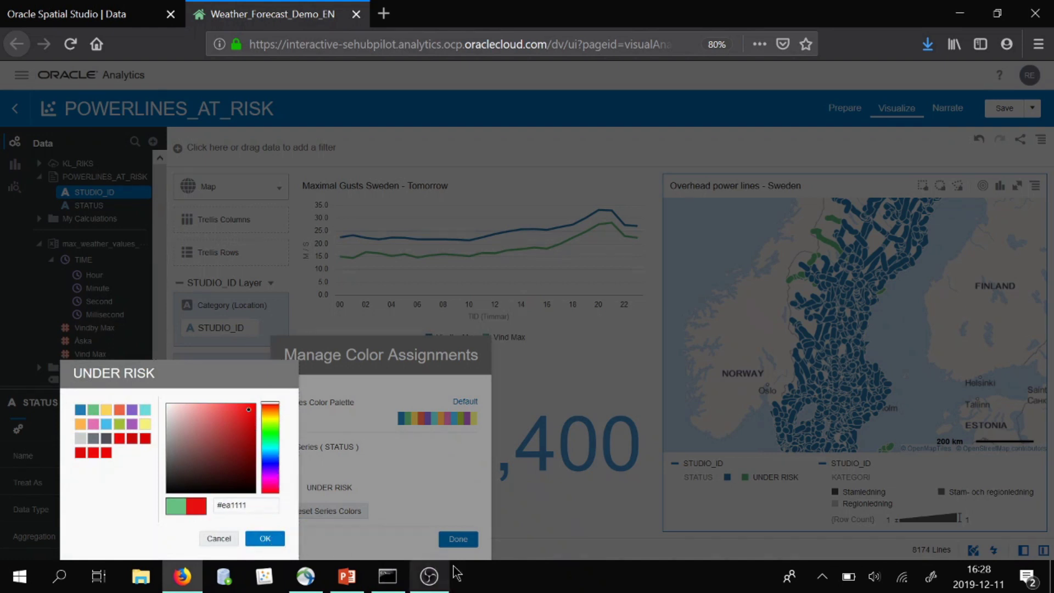
click(269, 537)
click(457, 540)
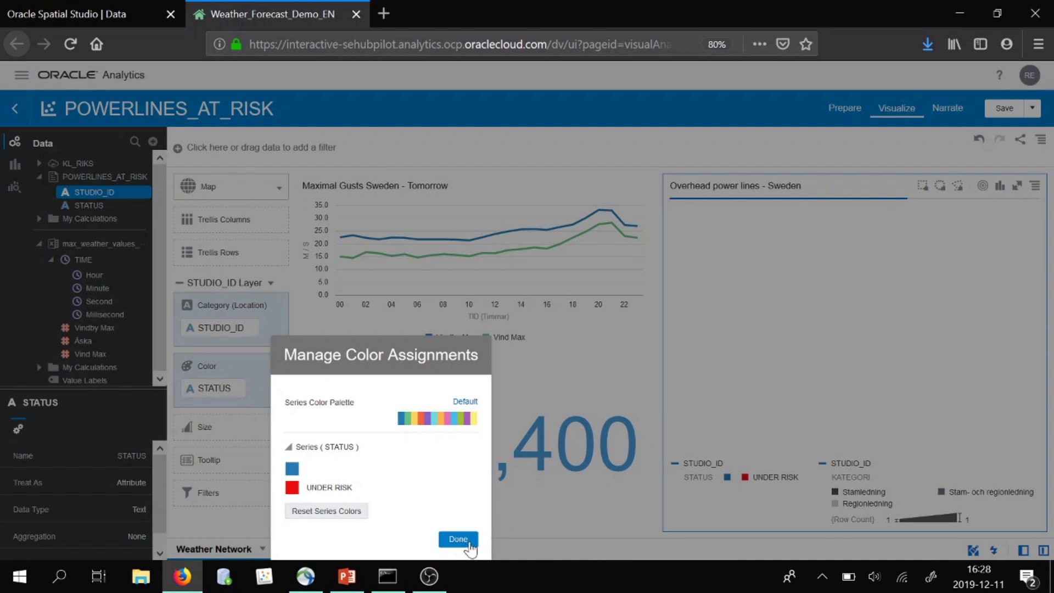
click(461, 540)
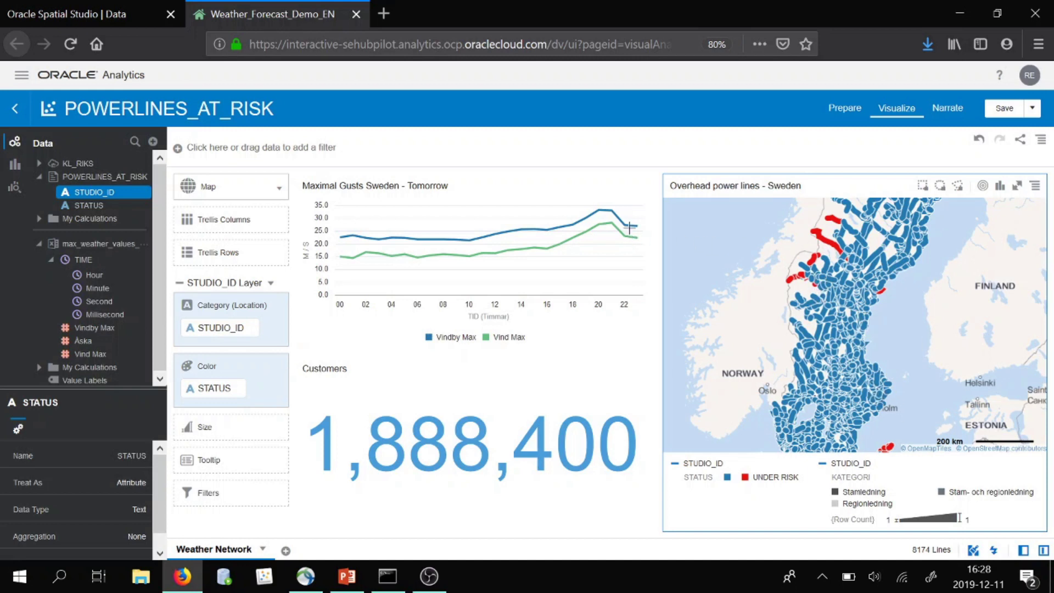
Filter the Customers tile by STUDIO_ID from POWERLINES_AT_RISK with all of its values selected.
click(446, 384)
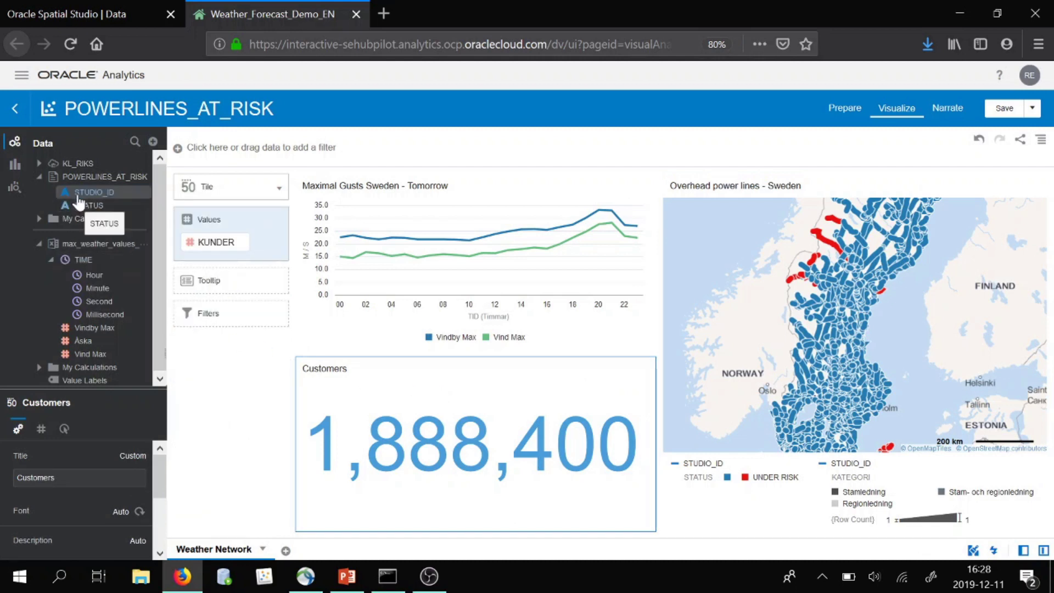
drag(78, 195, 212, 308)
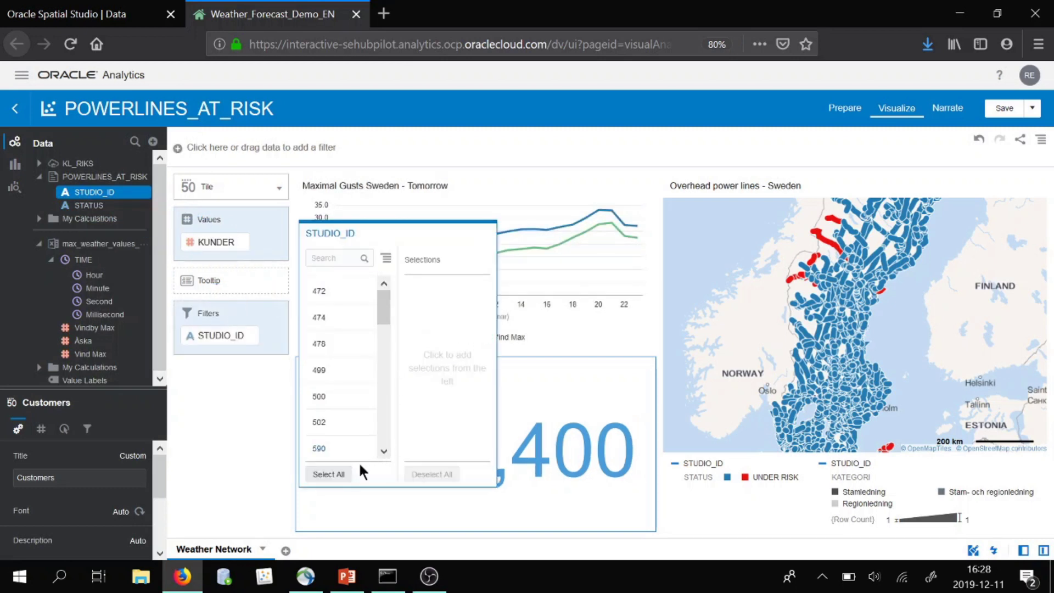
click(343, 475)
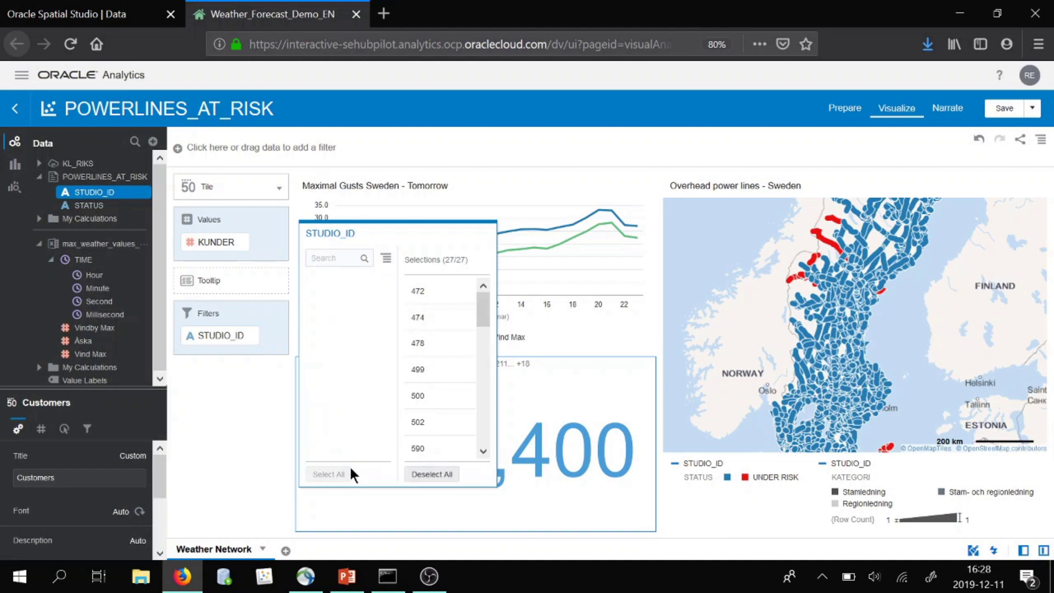
click(237, 512)
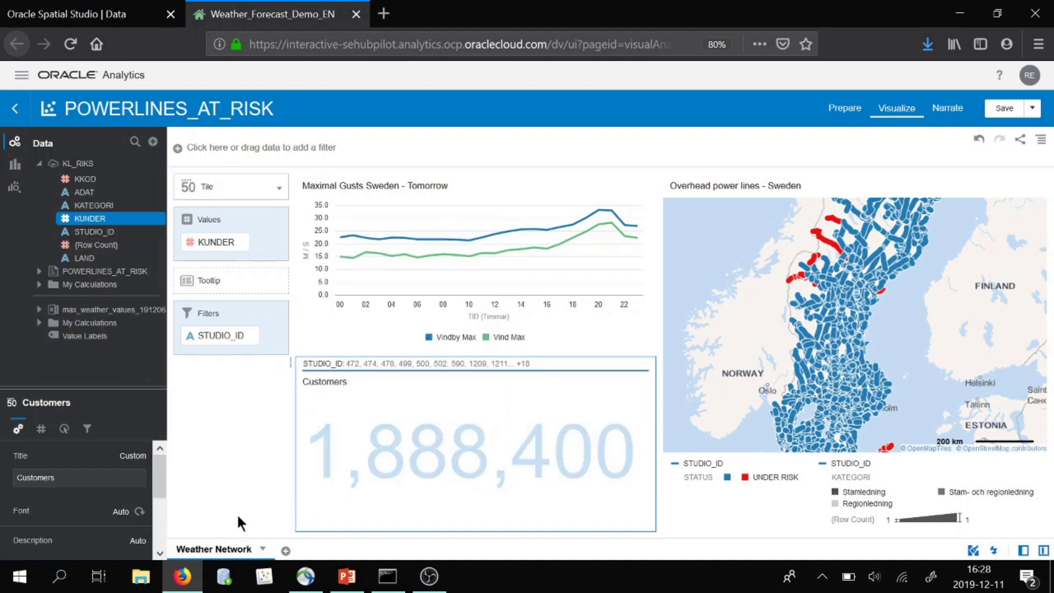